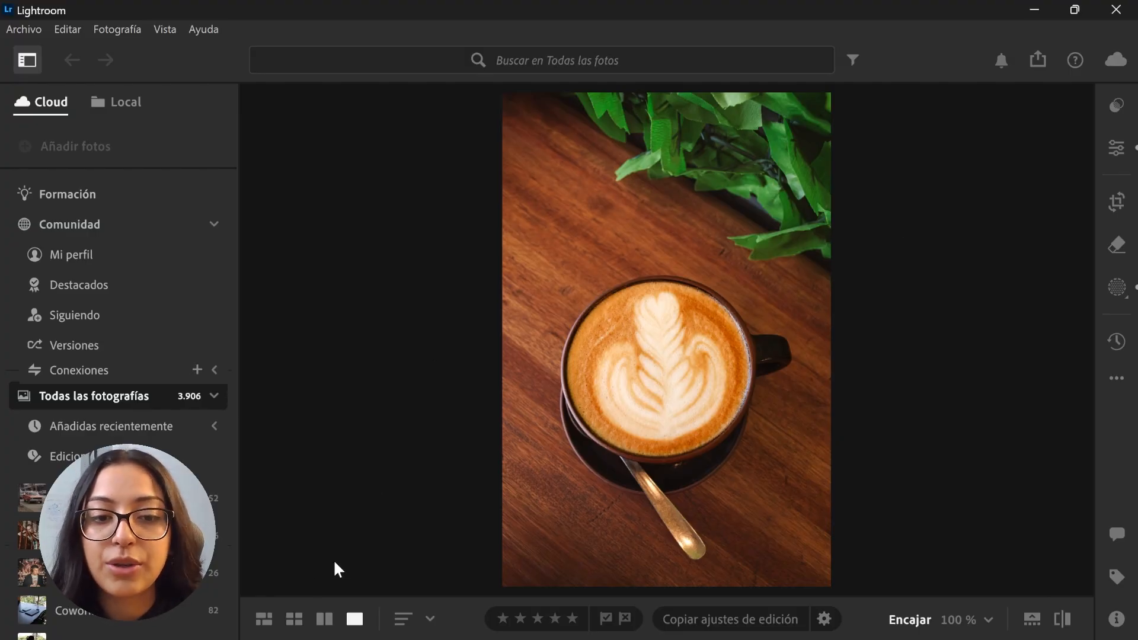
Show the whole library as a photo grid and look through its cloud sources, album list and photos.
left_click(268, 624)
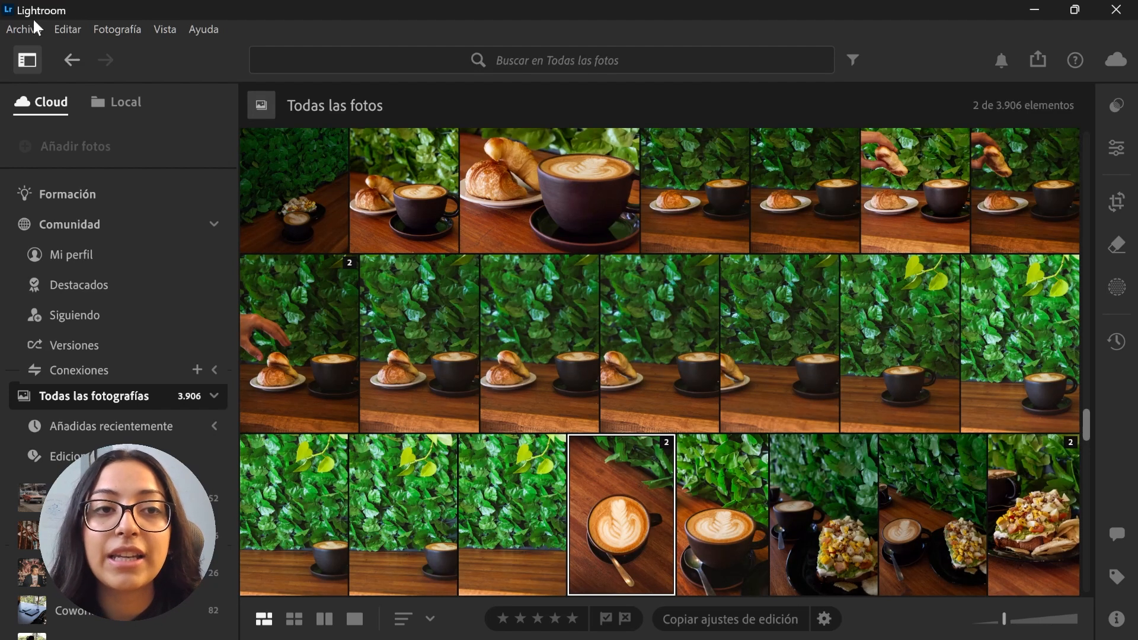
scroll(53, 174, "down", 3)
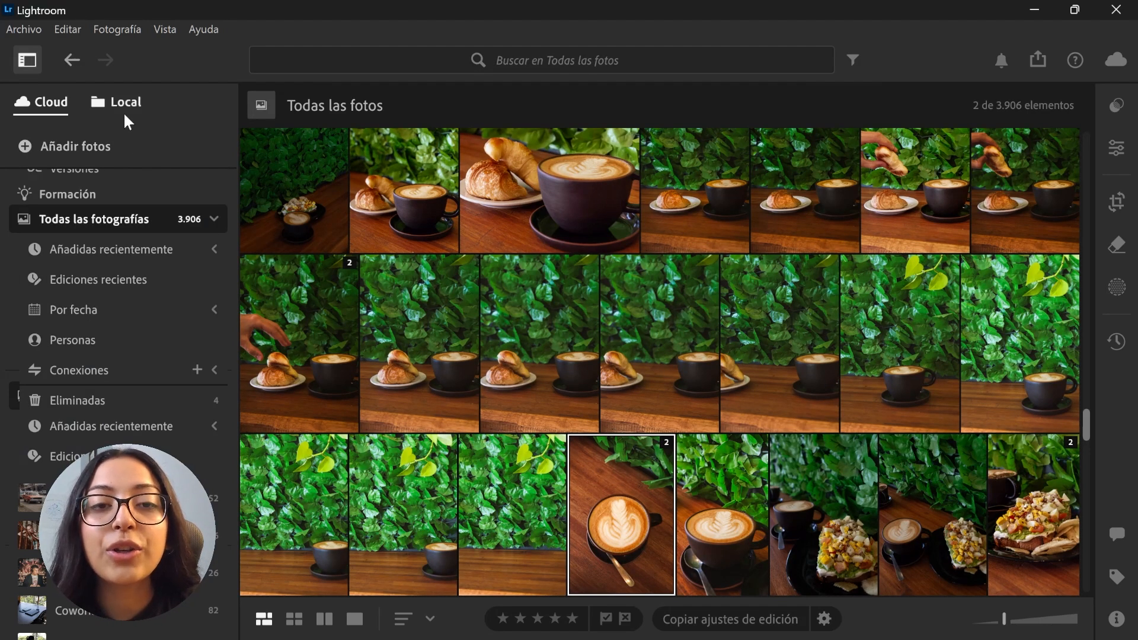
scroll(120, 318, "up", 3)
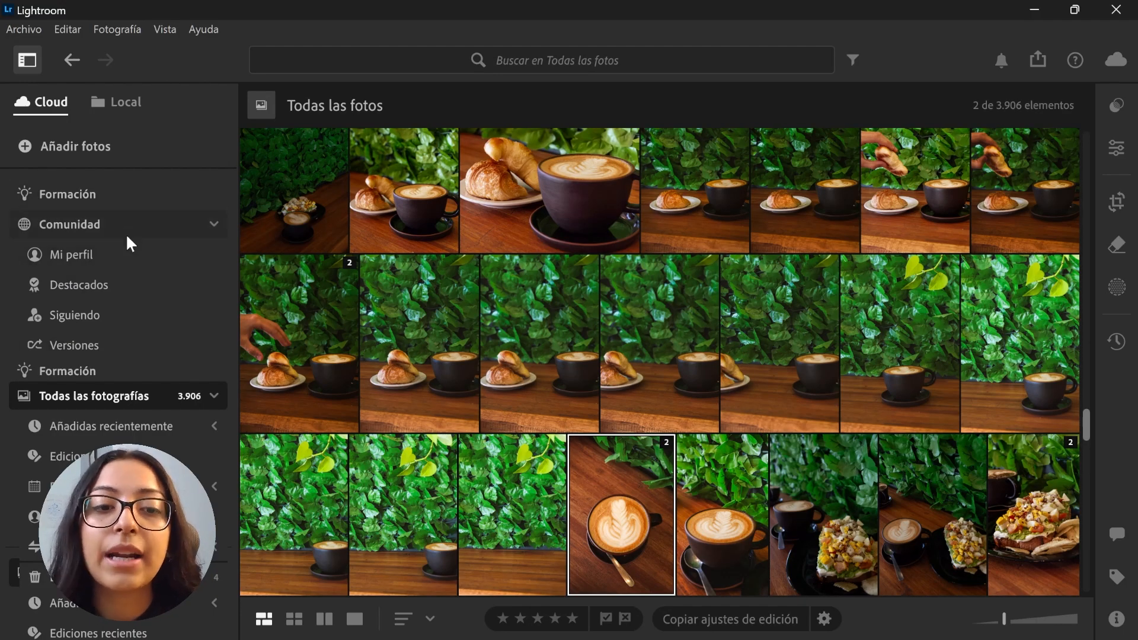
scroll(111, 218, "down", 5)
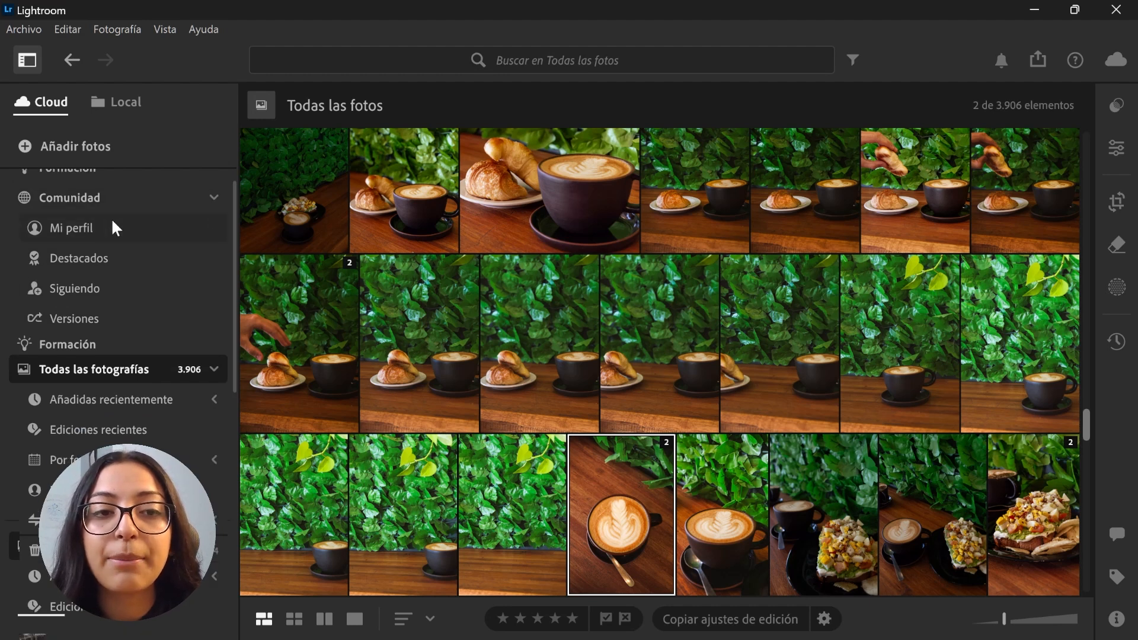
scroll(113, 234, "down", 5)
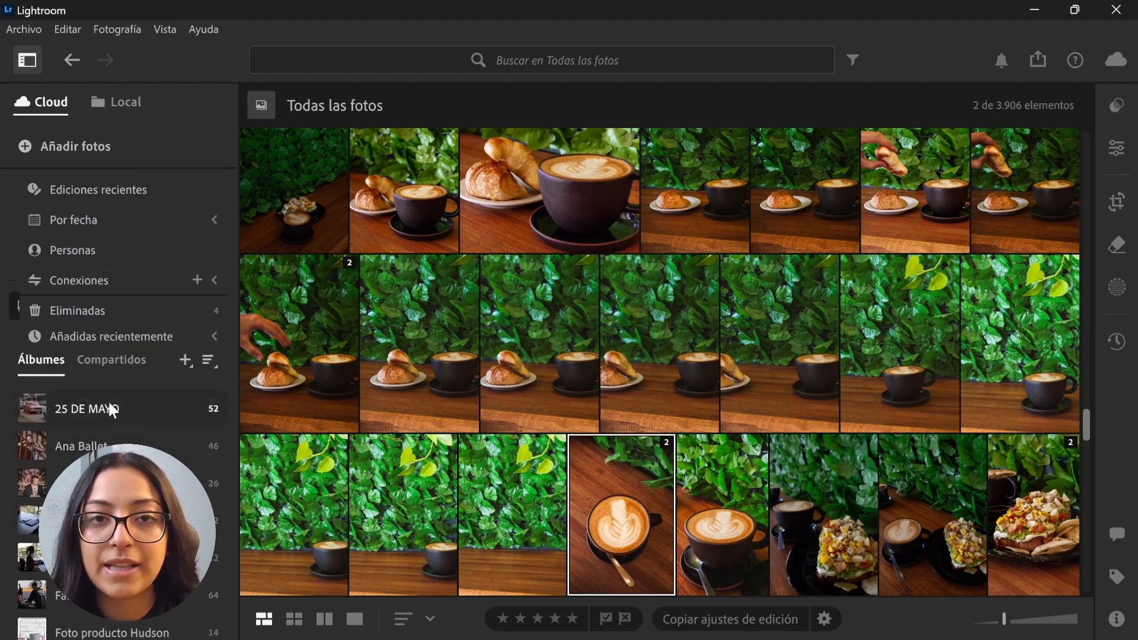
scroll(94, 386, "down", 2)
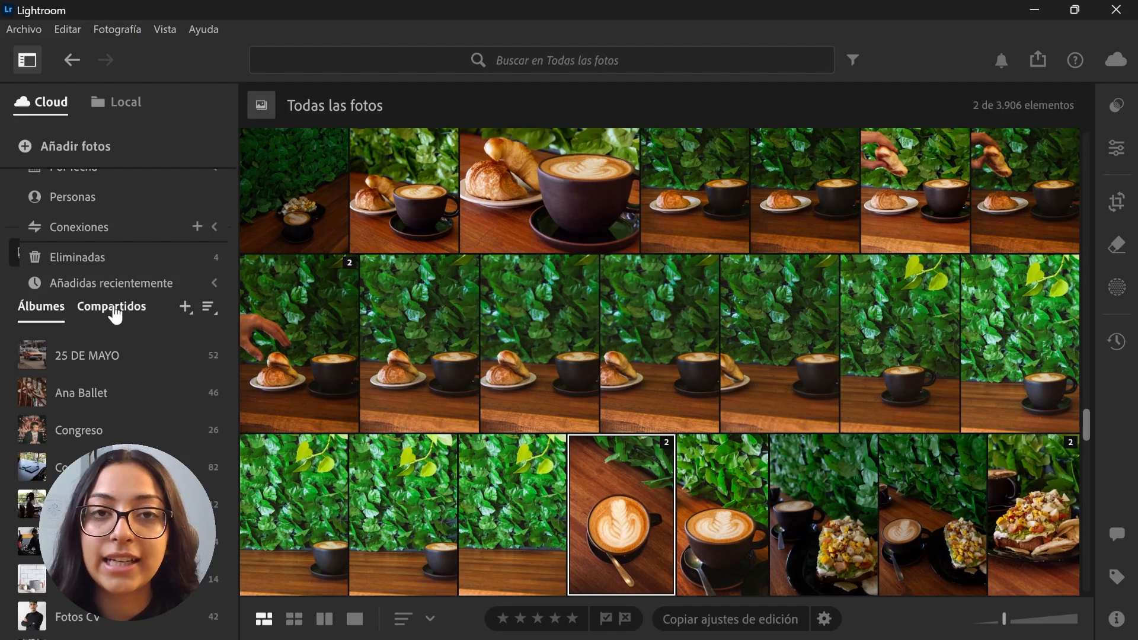
scroll(114, 311, "down", 1)
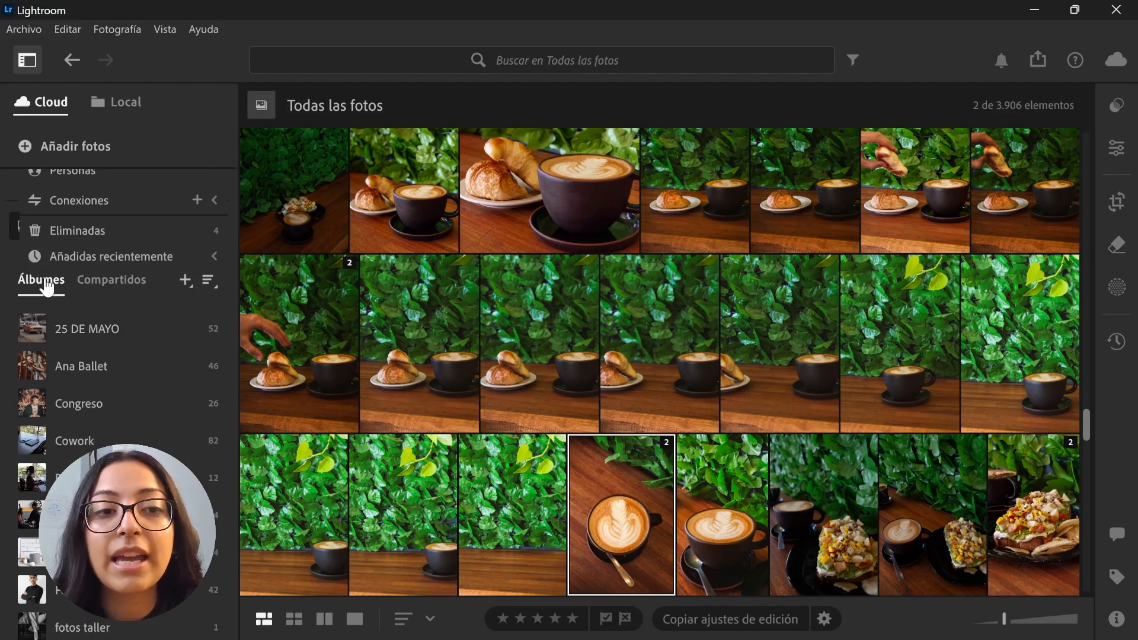
scroll(46, 287, "down", 1)
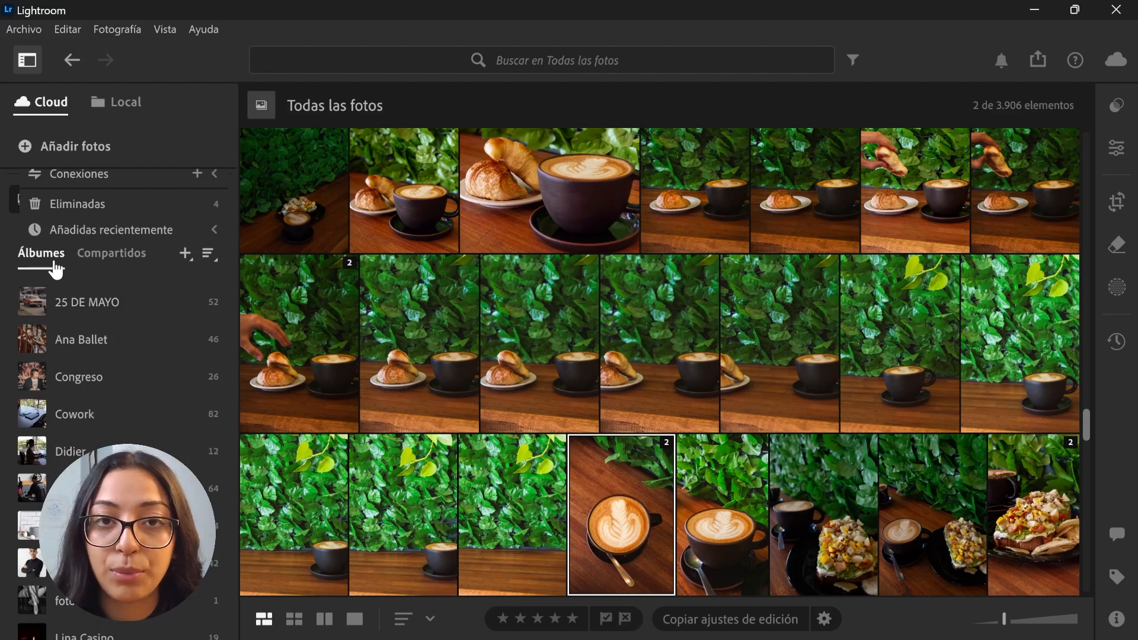
scroll(53, 263, "down", 1)
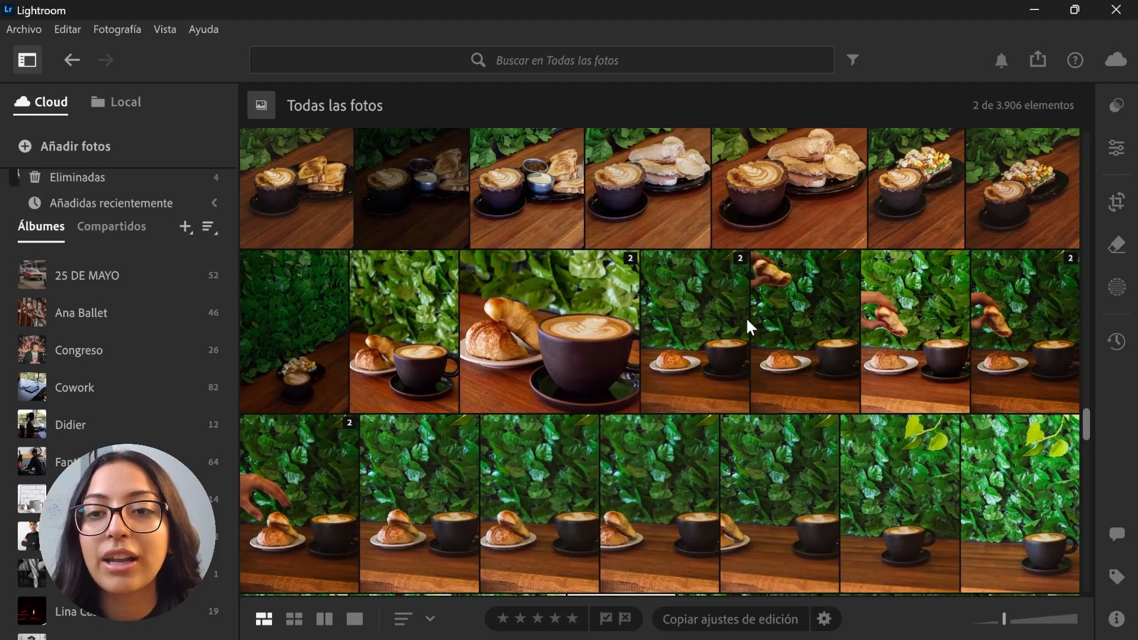
scroll(773, 310, "up", 10)
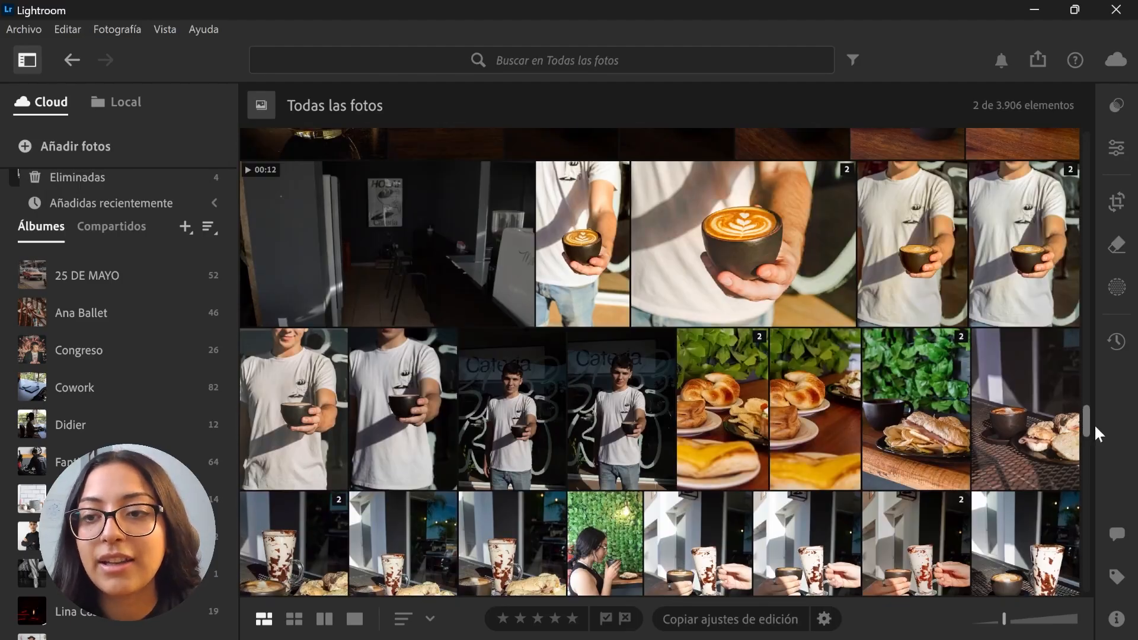
mouse_move(1093, 424)
left_mouse_down()
mouse_move(1092, 398)
mouse_move(1087, 440)
mouse_move(1084, 427)
left_mouse_up()
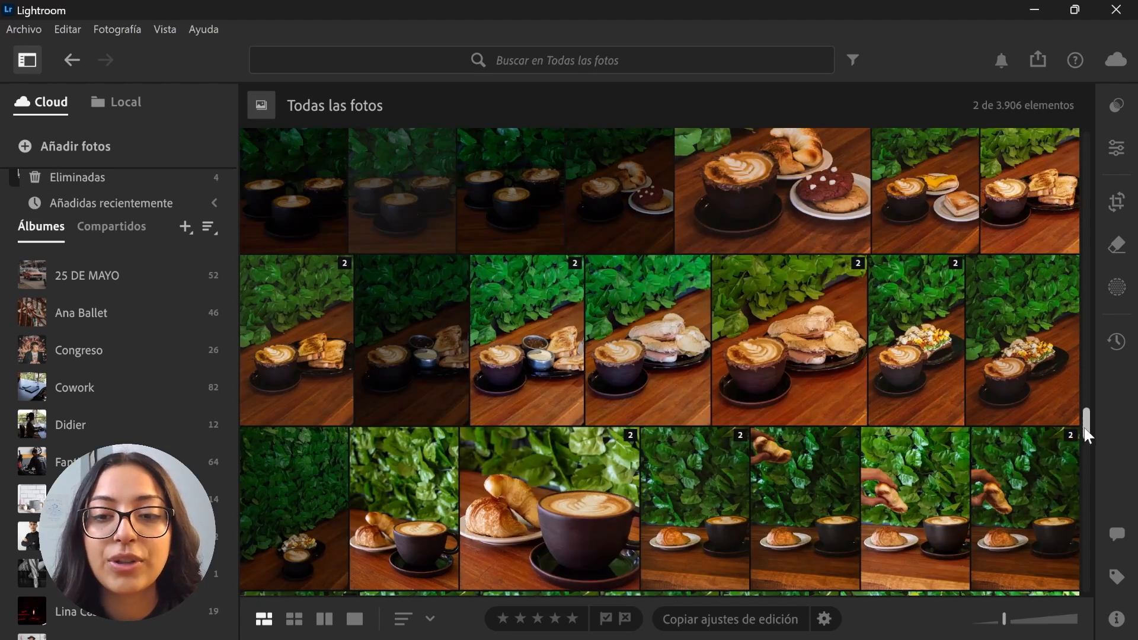
scroll(141, 297, "down", 2)
scroll(141, 296, "down", 2)
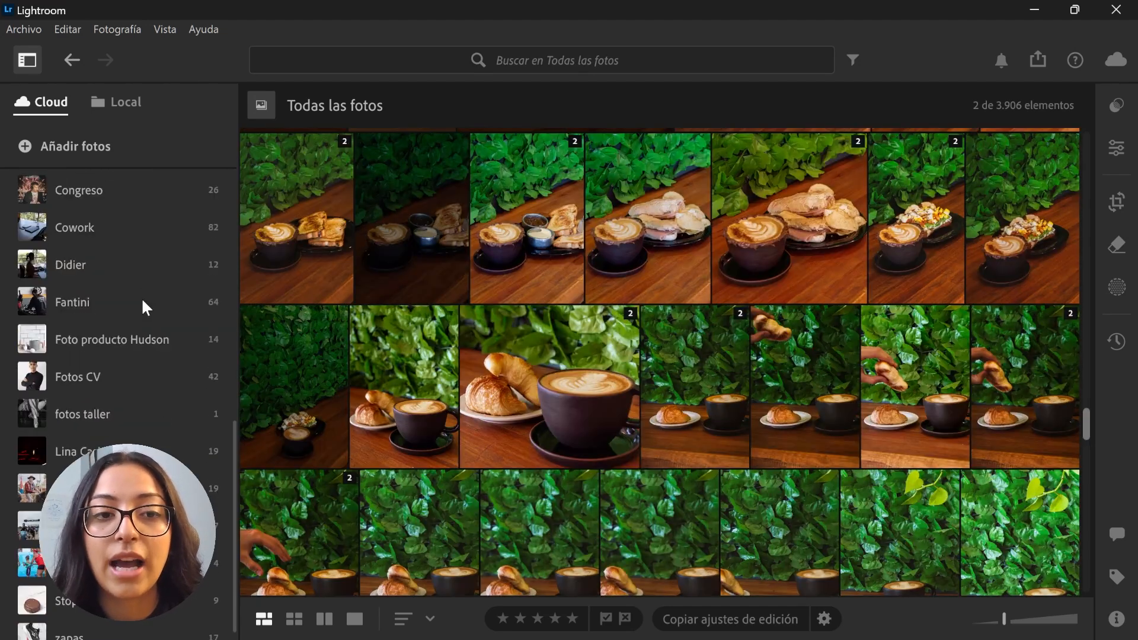
Browse the MXGP album and open its photo of the two red Honda motocross bikes at full size.
scroll(139, 349, "down", 1)
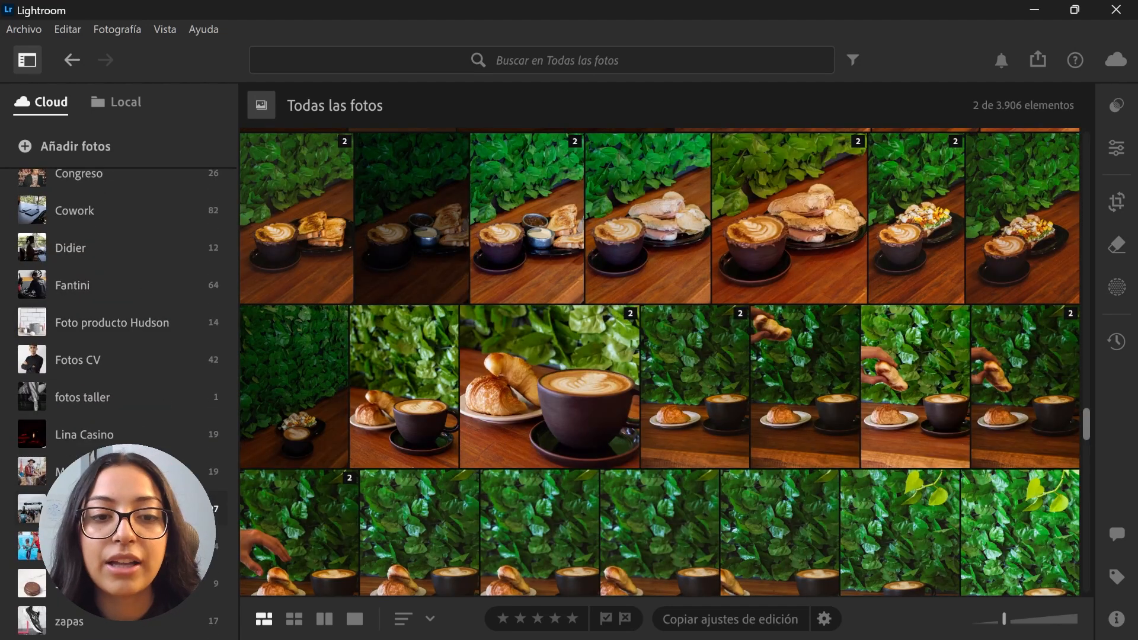
left_click(148, 508)
left_click_drag(1084, 153, 1128, 488)
scroll(805, 349, "down", 4)
scroll(806, 351, "down", 10)
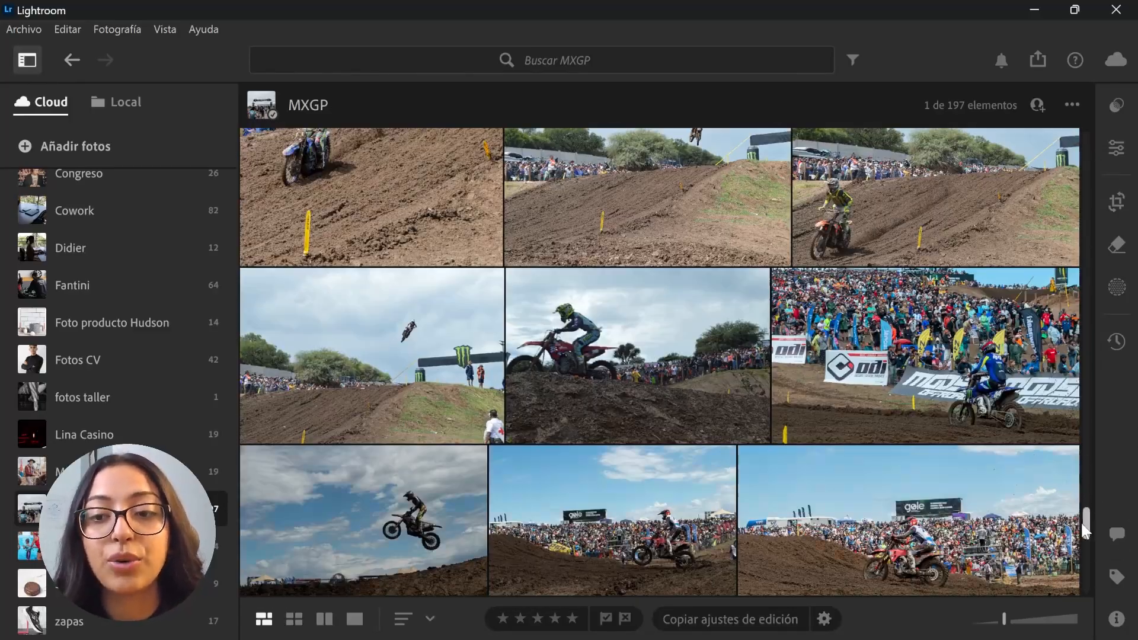
left_click_drag(1082, 525, 1092, 469)
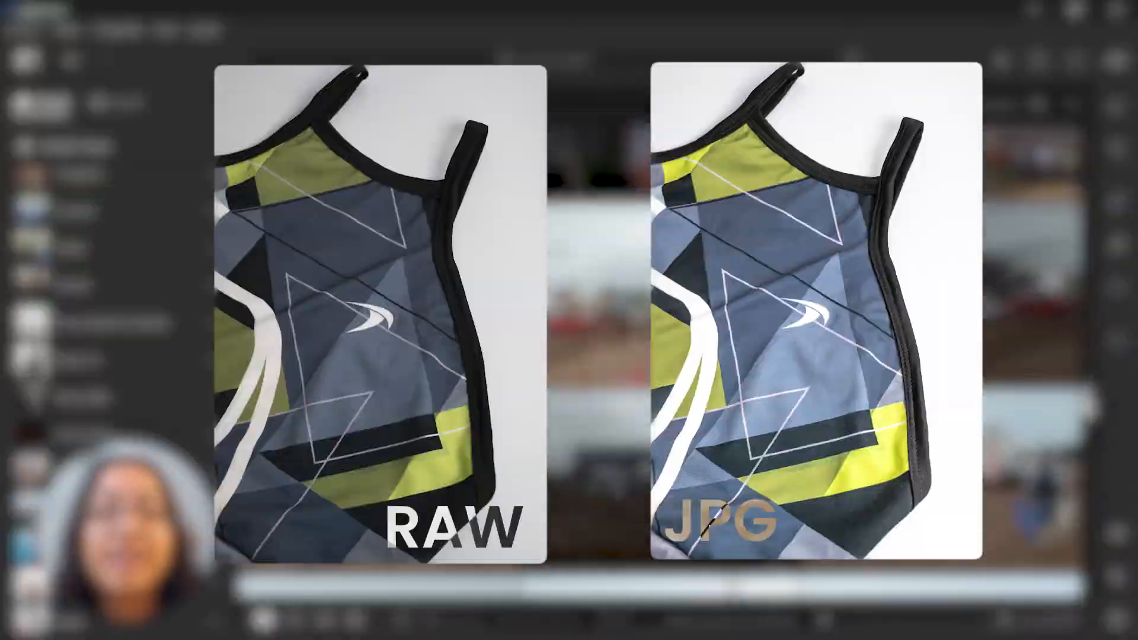
left_click_drag(1094, 409, 1093, 440)
double_click(631, 244)
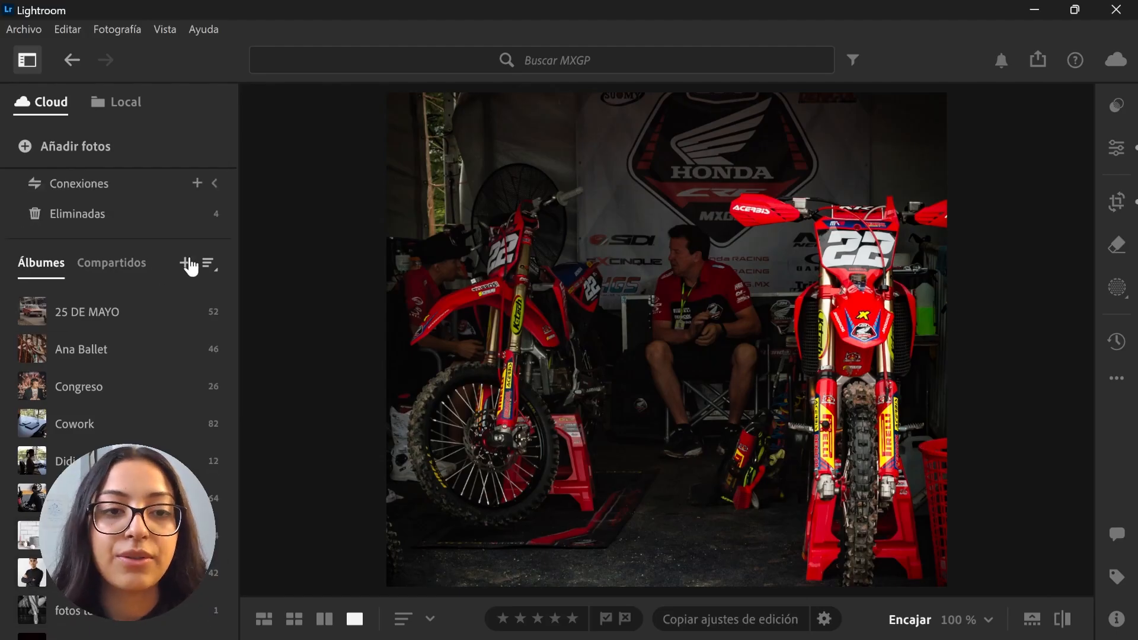
Create an album named Video Youtube Lightroom with the open motocross photo and view the album as a photo grid.
left_click(187, 264)
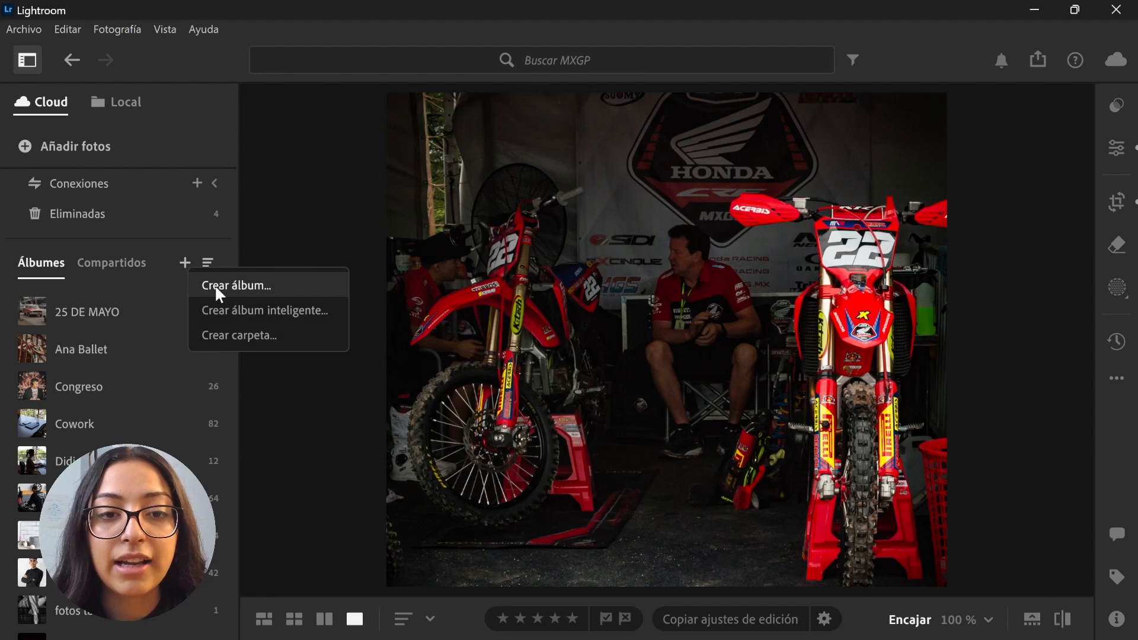
left_click(247, 293)
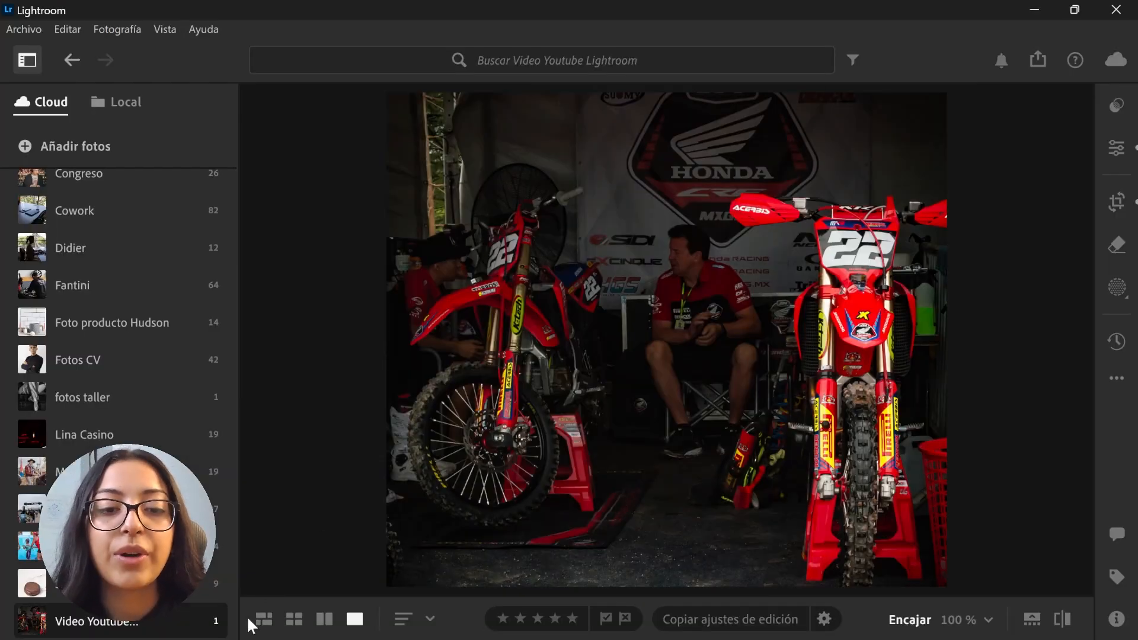
left_click(261, 618)
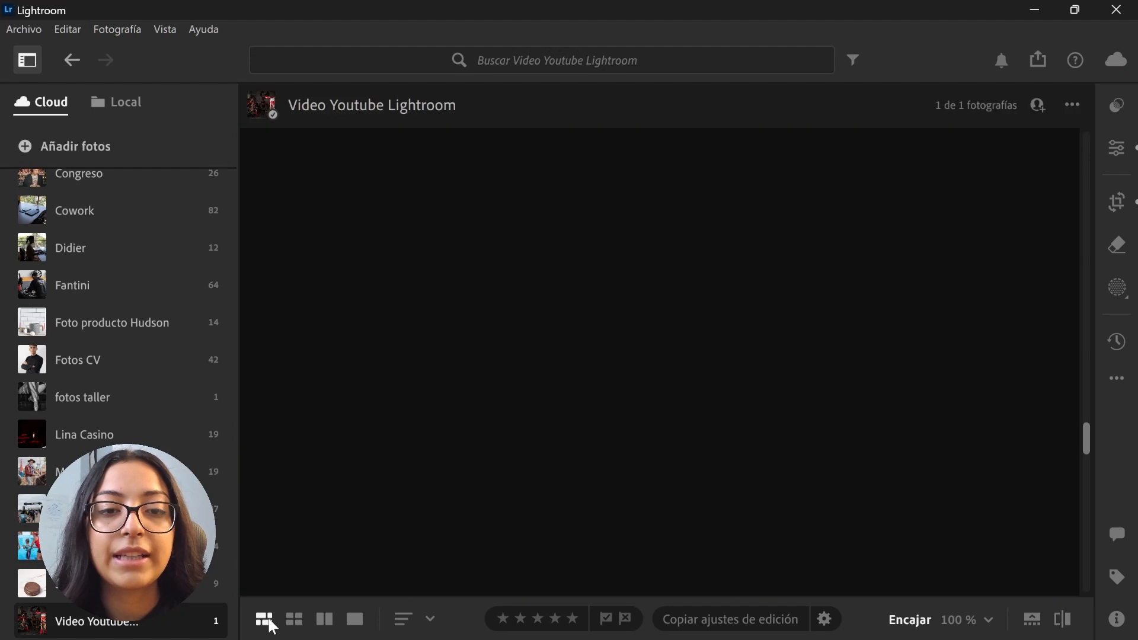
left_click(502, 189)
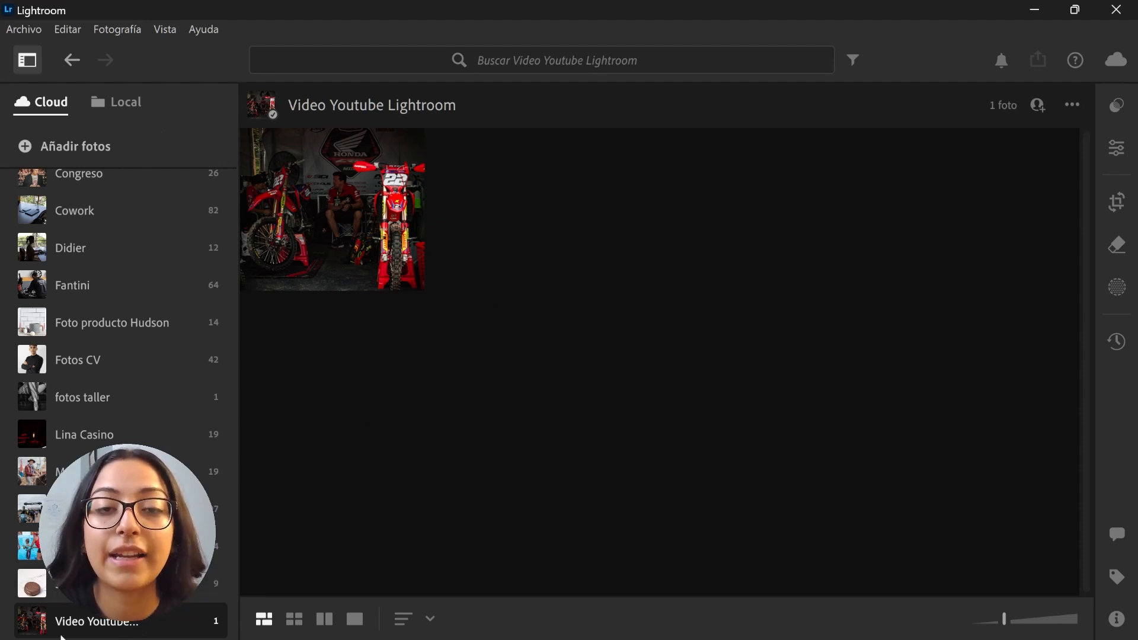
Load the photos of a folder inside TRABAJOS PASADOS FOTOGRAFÍA on the KINGSTON (E:) drive for import review.
left_click(88, 147)
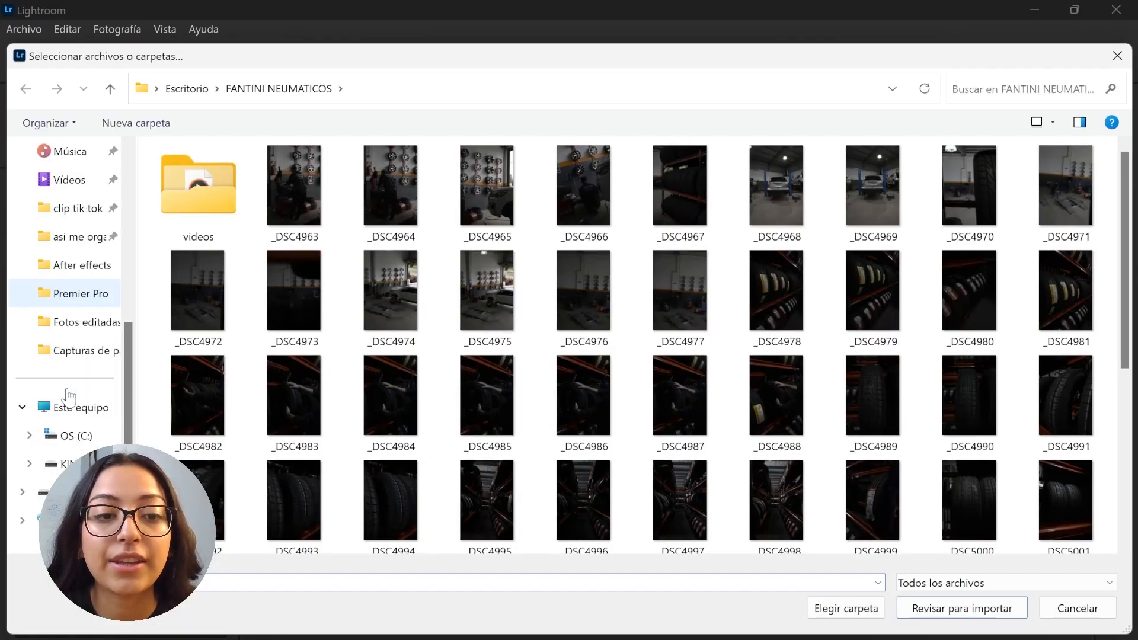
left_click(83, 436)
double_click(296, 254)
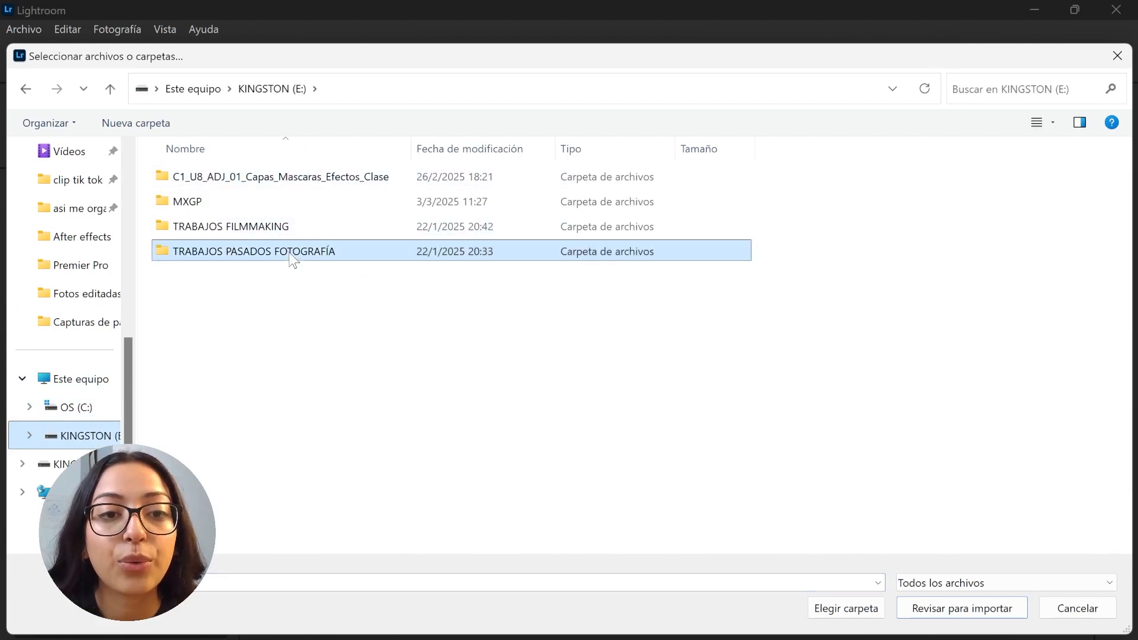
double_click(283, 173)
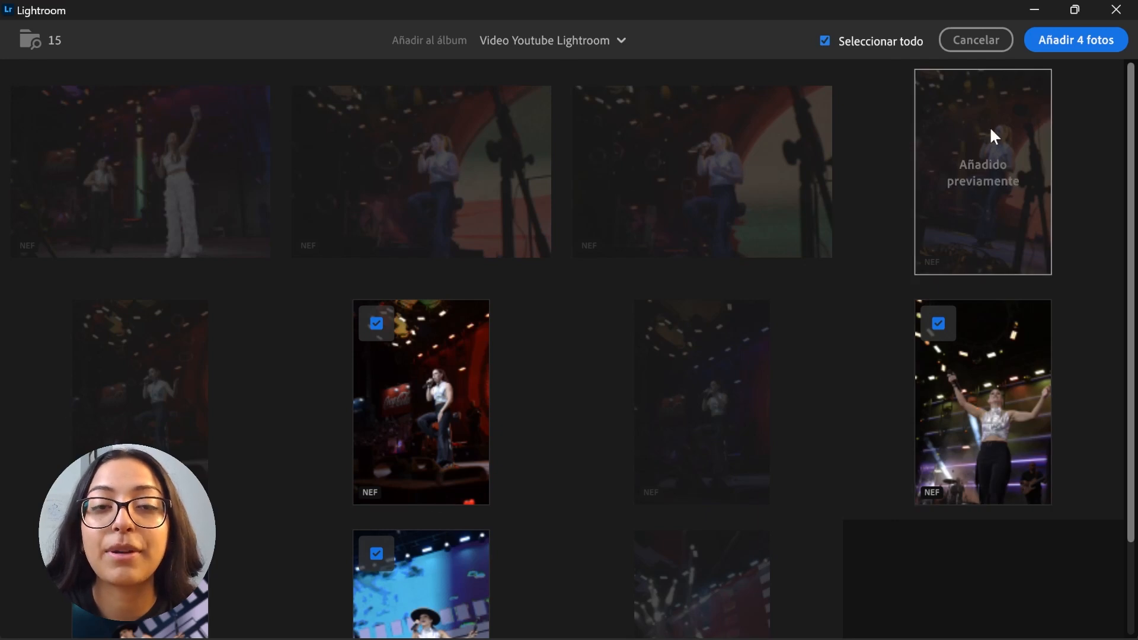
Exclude the photo of the performer with both arms raised from the import into the Video Youtube Lightroom album.
scroll(663, 154, "down", 2)
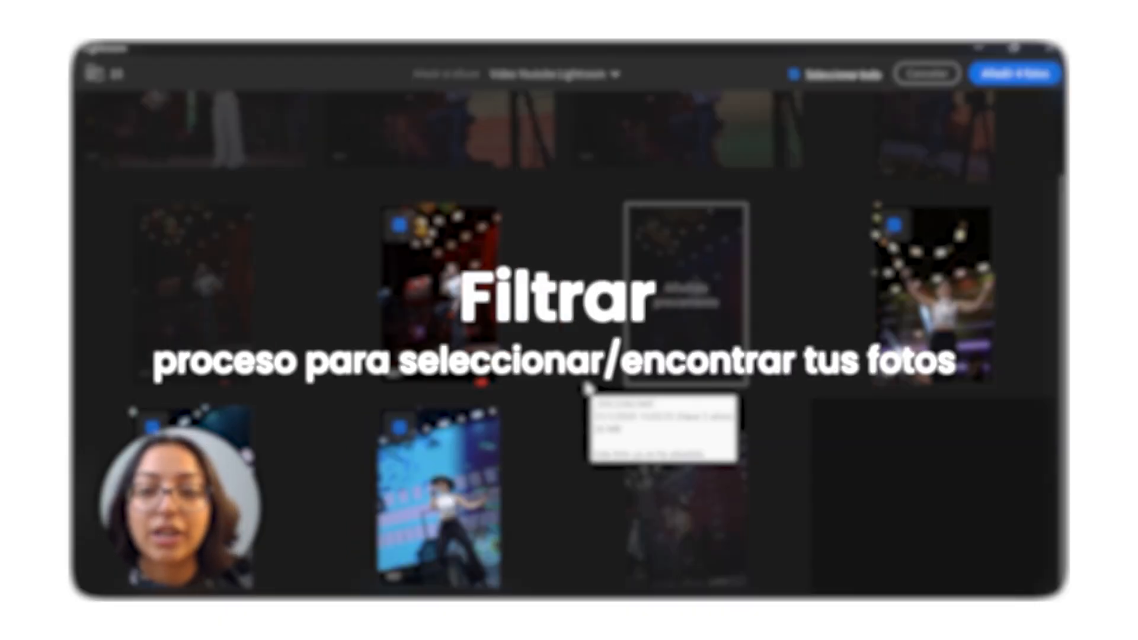
left_click(893, 225)
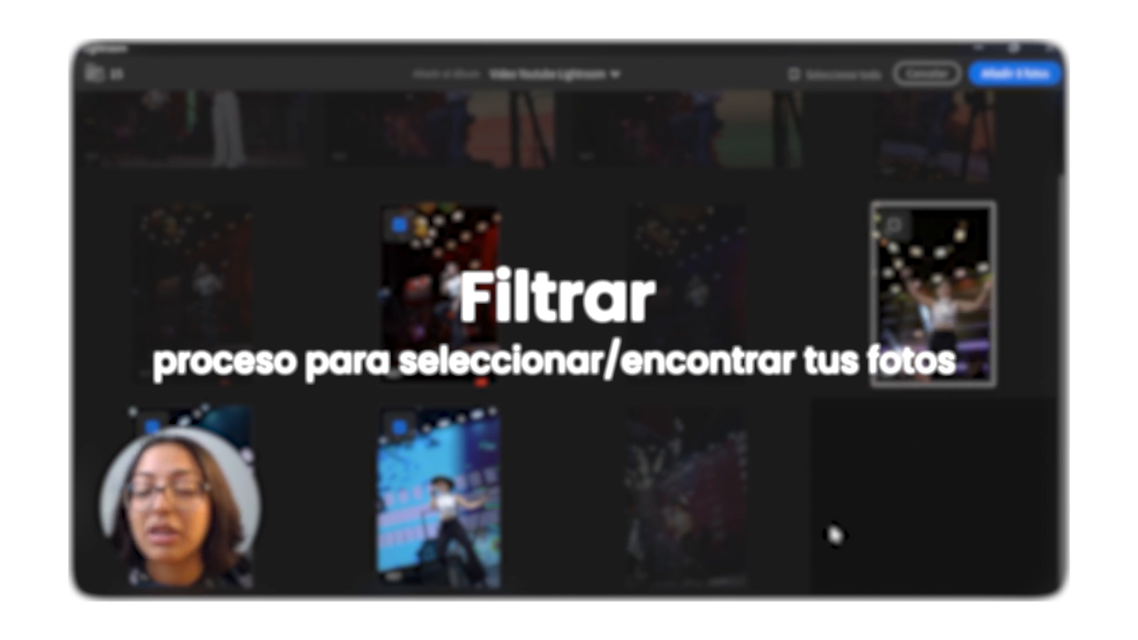
scroll(829, 516, "up", 2)
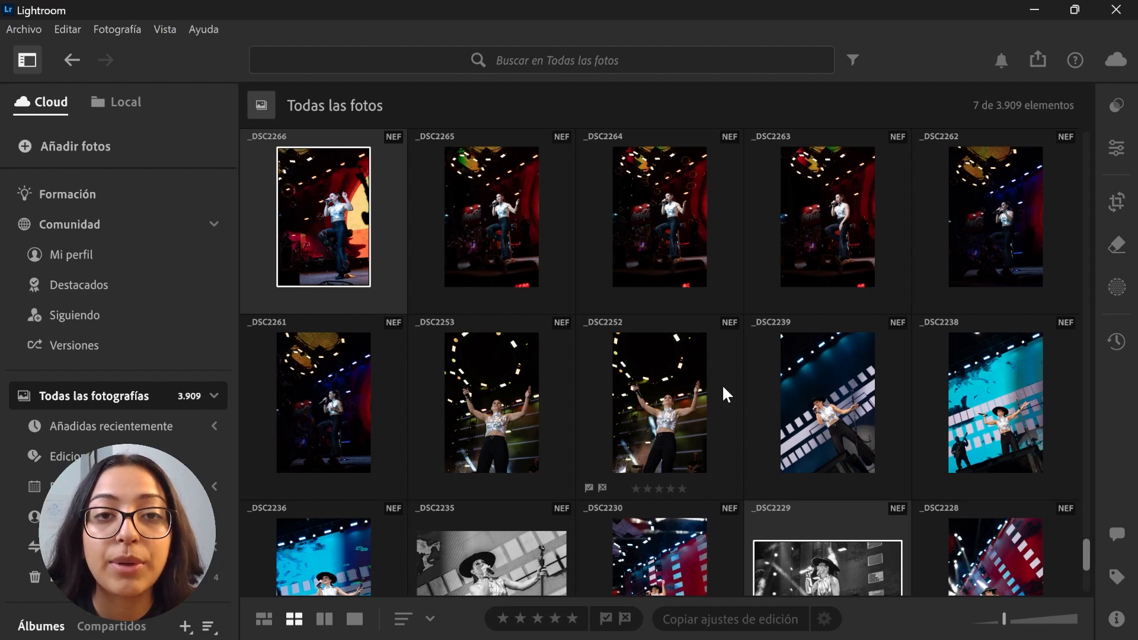
Add the seven selected concert photos to the Video Youtube Lightroom album, then open that album and clear the photo selection.
right_click(823, 559)
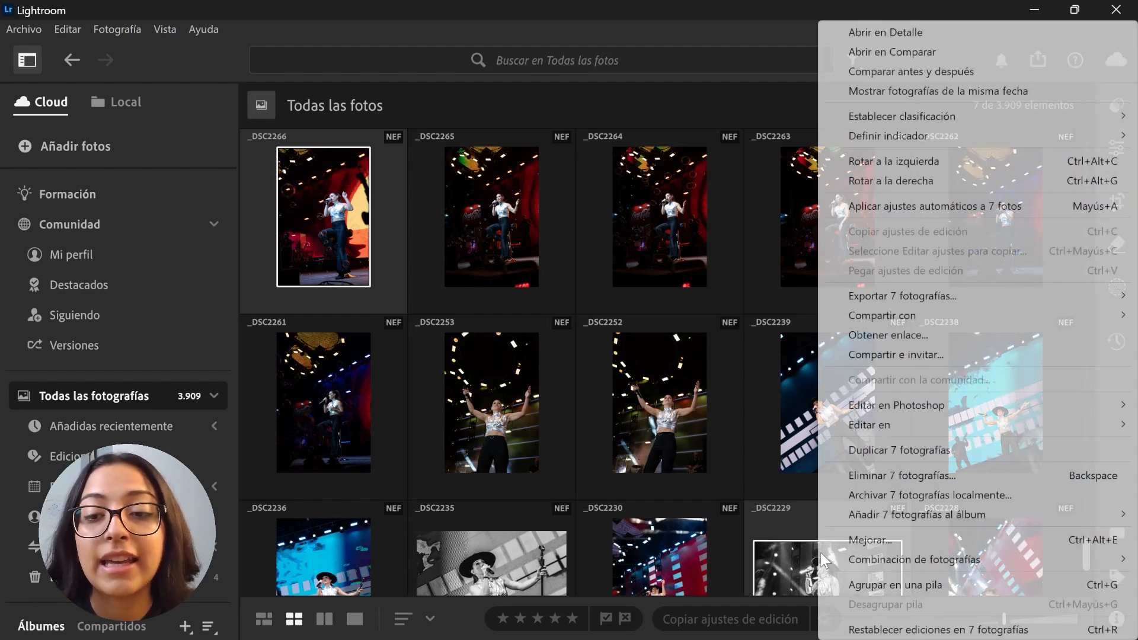
mouse_move(883, 521)
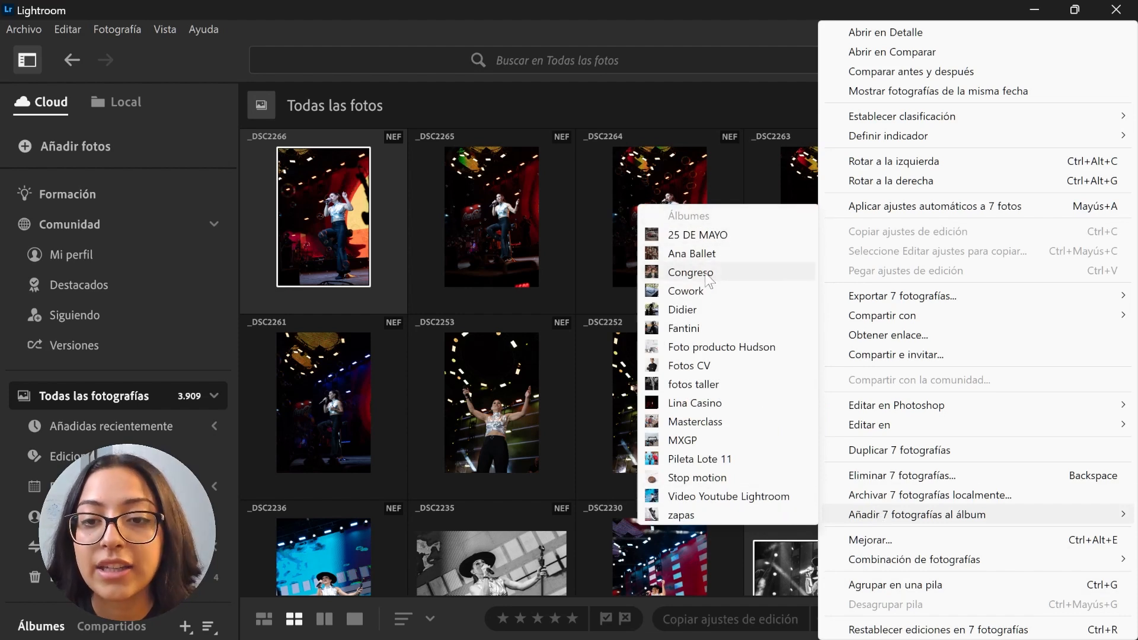
left_click(706, 496)
scroll(119, 386, "down", 10)
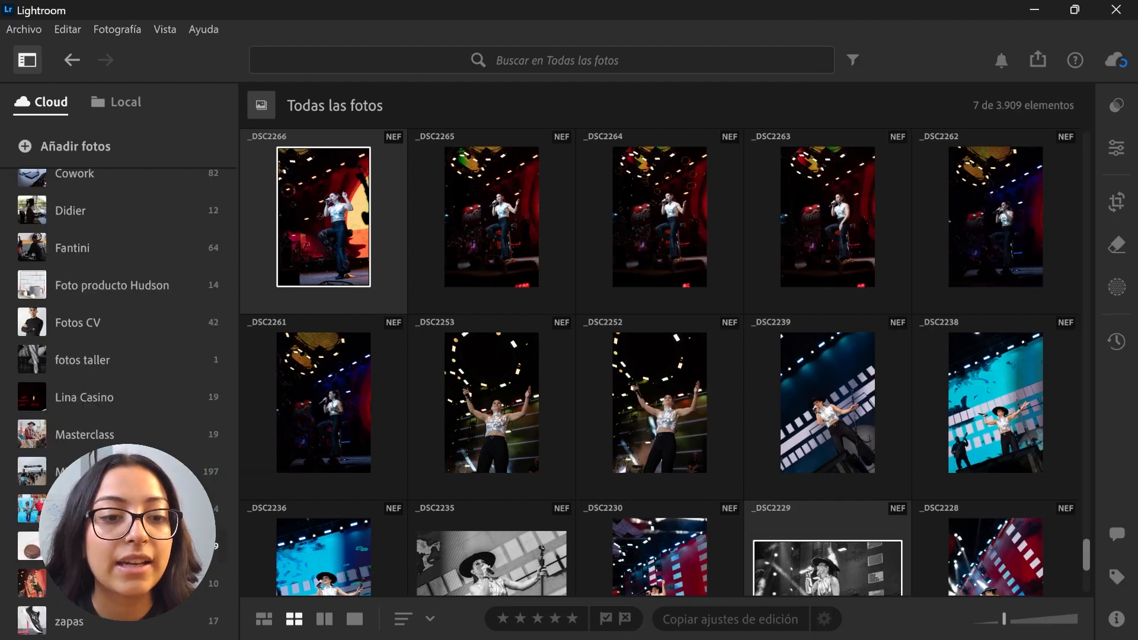
left_click(119, 583)
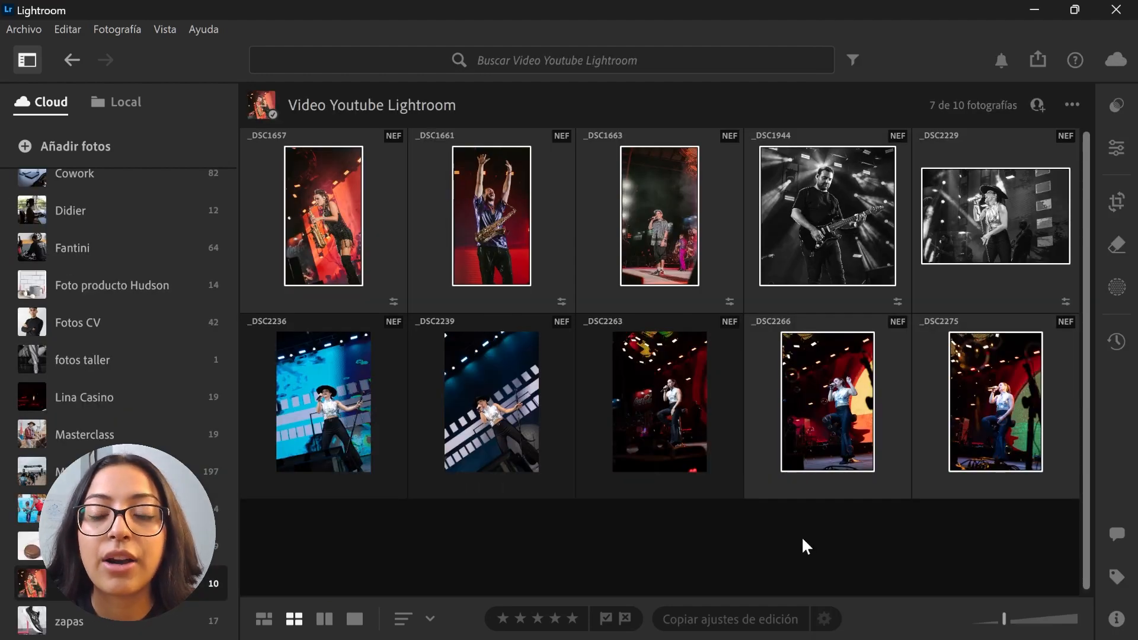
left_click(605, 511)
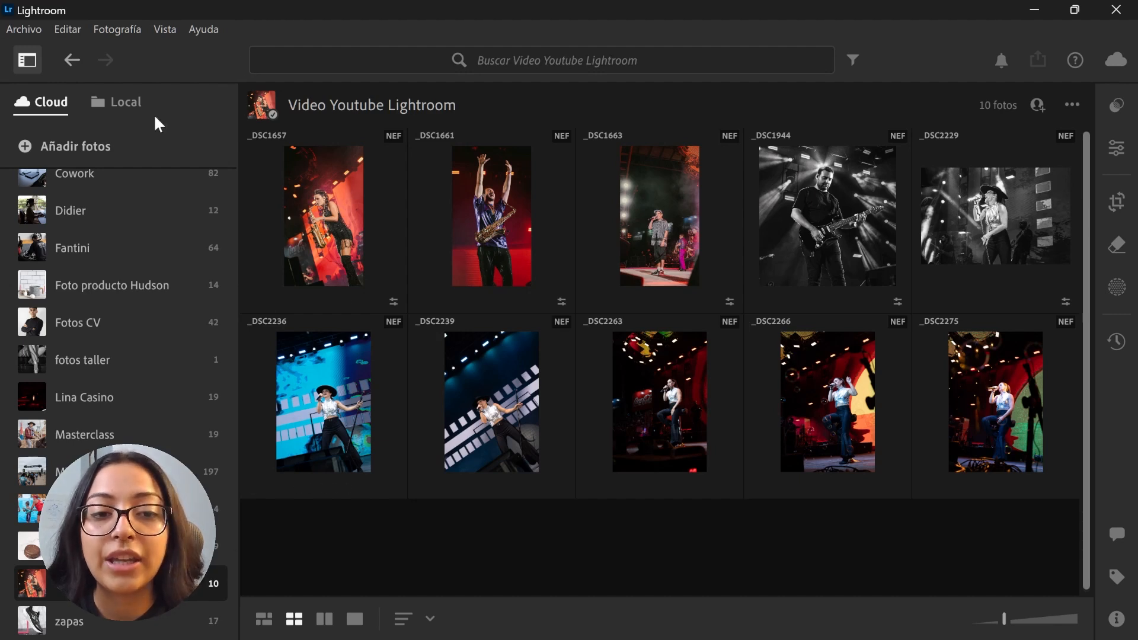
scroll(119, 355, "up", 10)
scroll(119, 296, "up", 2)
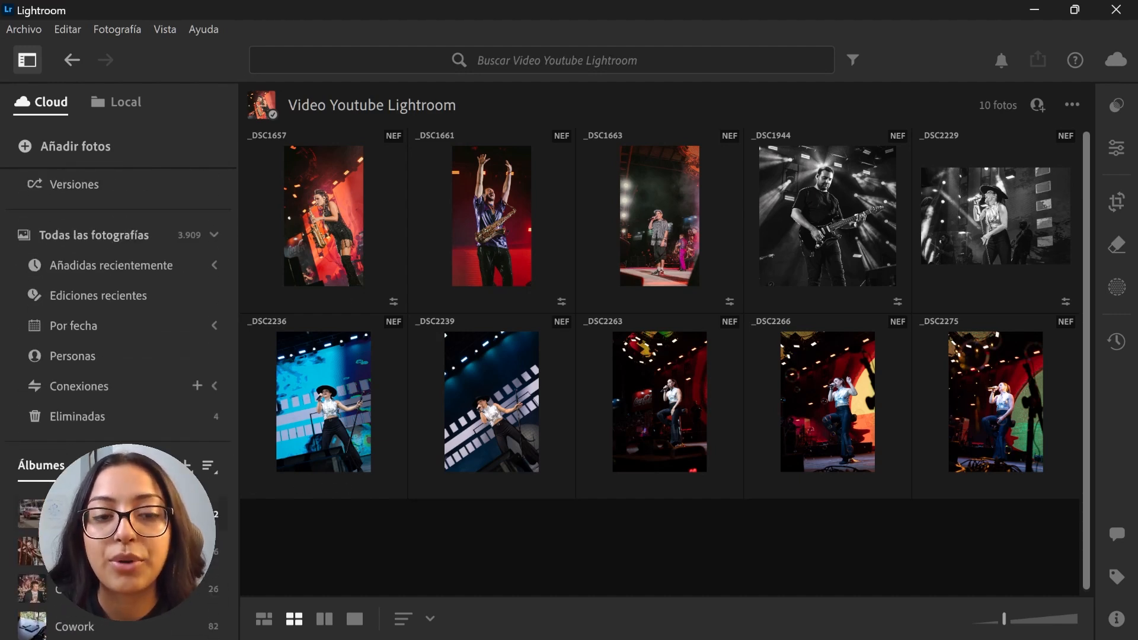
scroll(119, 356, "down", 5)
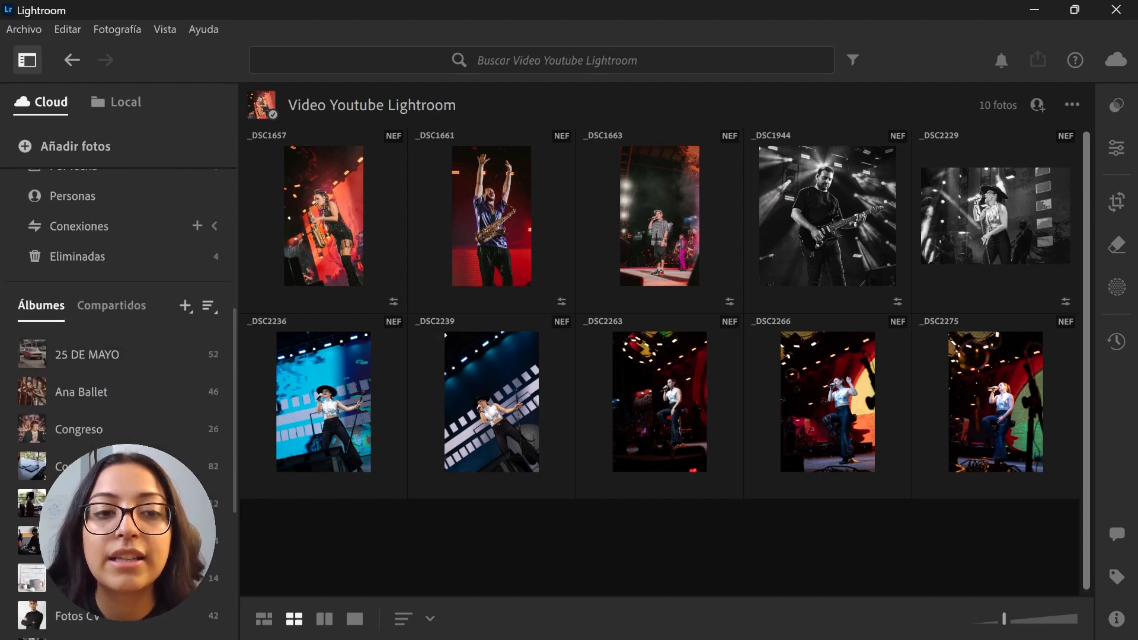
scroll(118, 356, "up", 7)
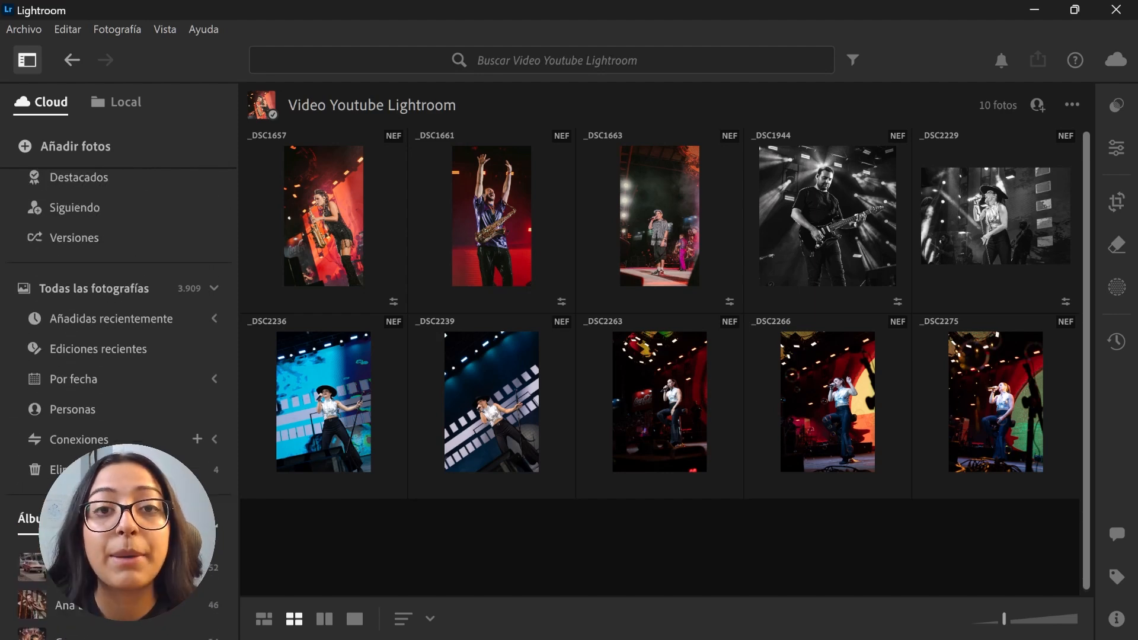
scroll(118, 355, "down", 8)
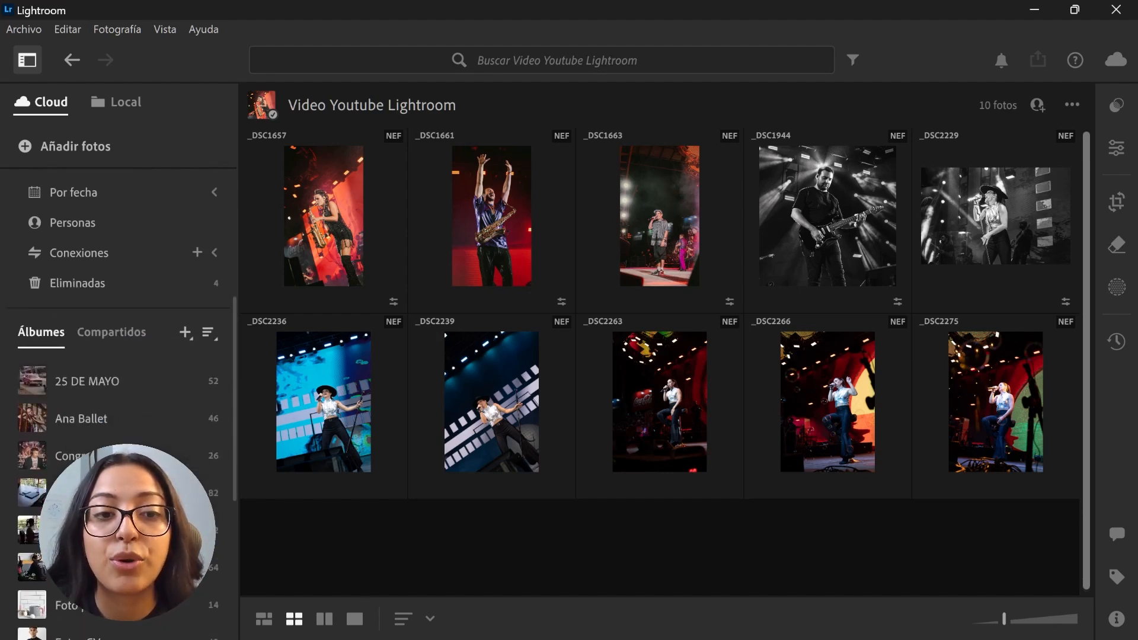
Check the local files section of the library, return to the Video Youtube Lightroom album and clear the photo selection.
scroll(119, 356, "up", 9)
scroll(118, 356, "up", 3)
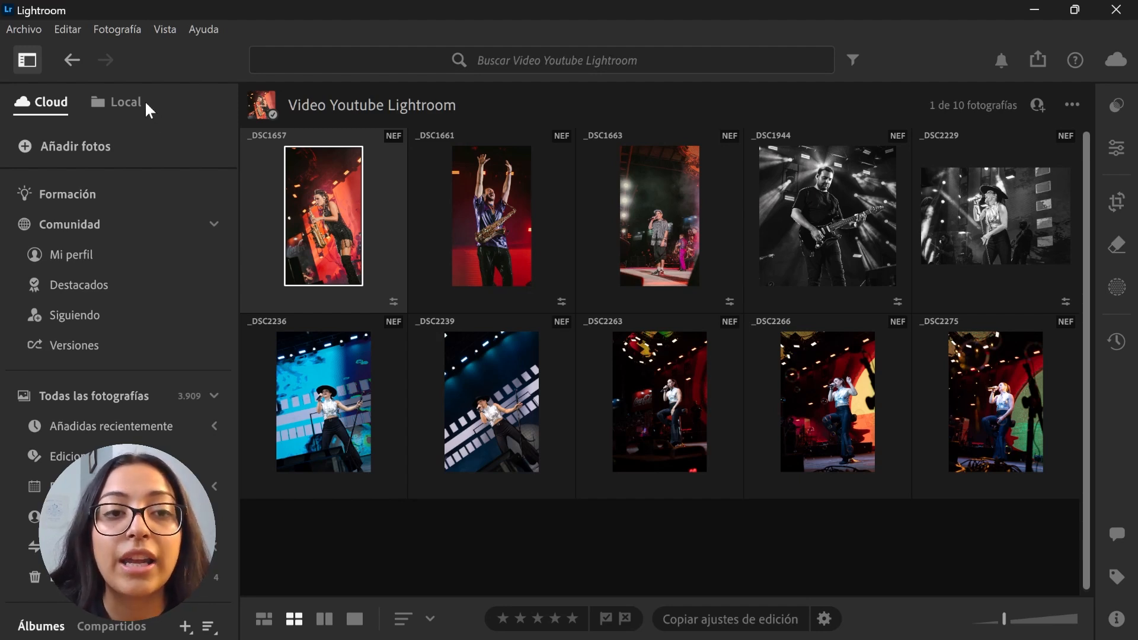
left_click(129, 102)
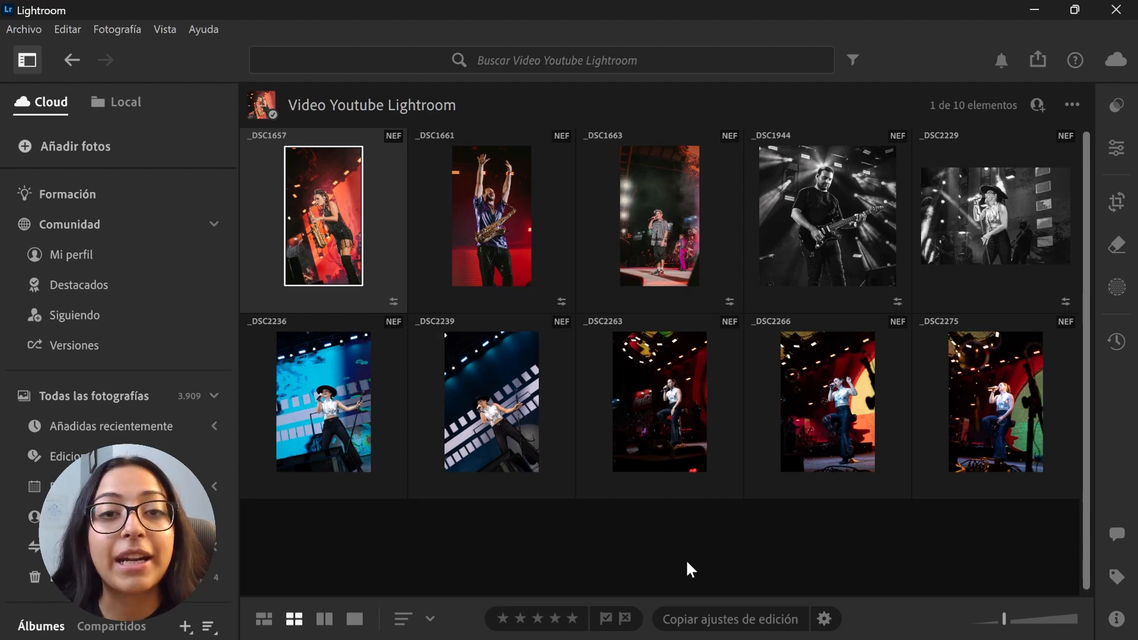
left_click(716, 559)
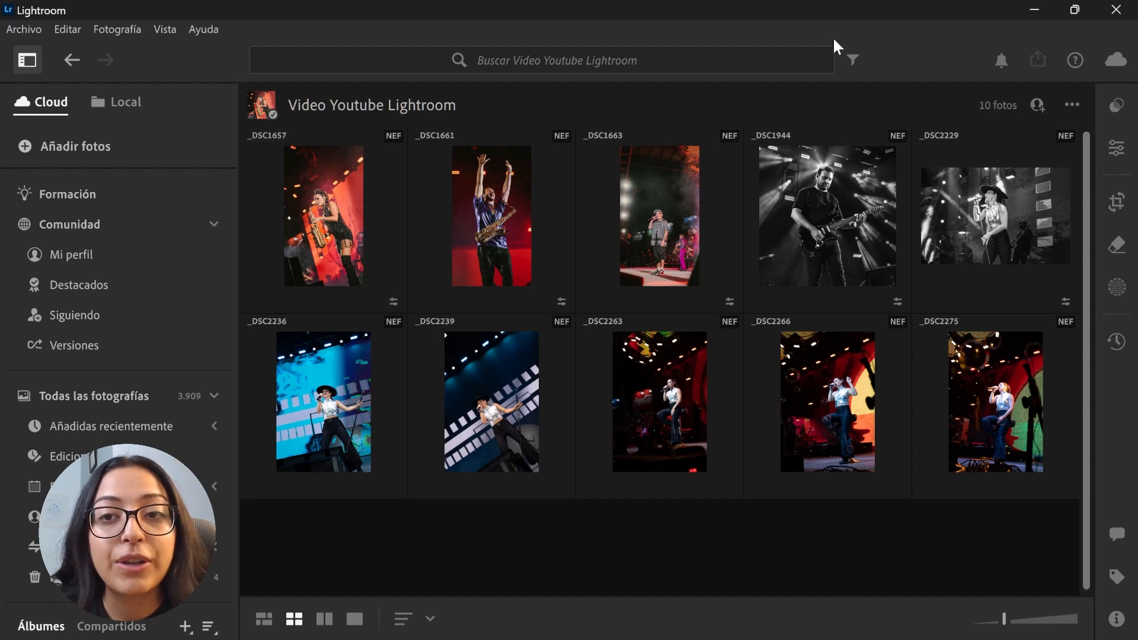
Show the album's filter options and look at the available camera filter choices without applying one or renaming the album.
left_click(852, 59)
left_click(789, 108)
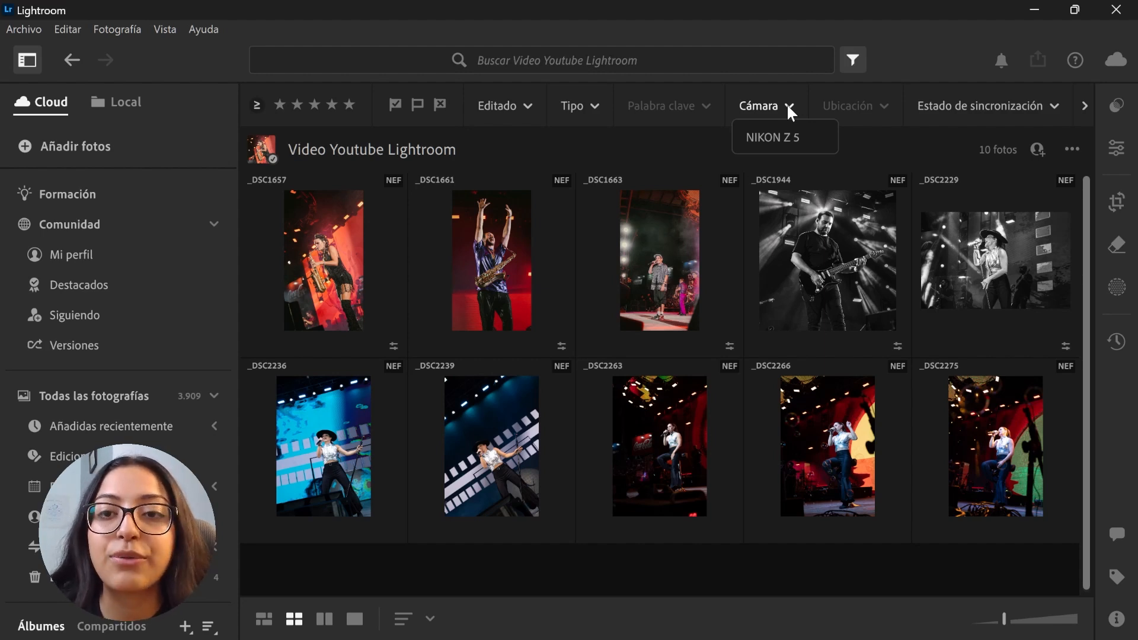
left_click(753, 115)
left_click(783, 115)
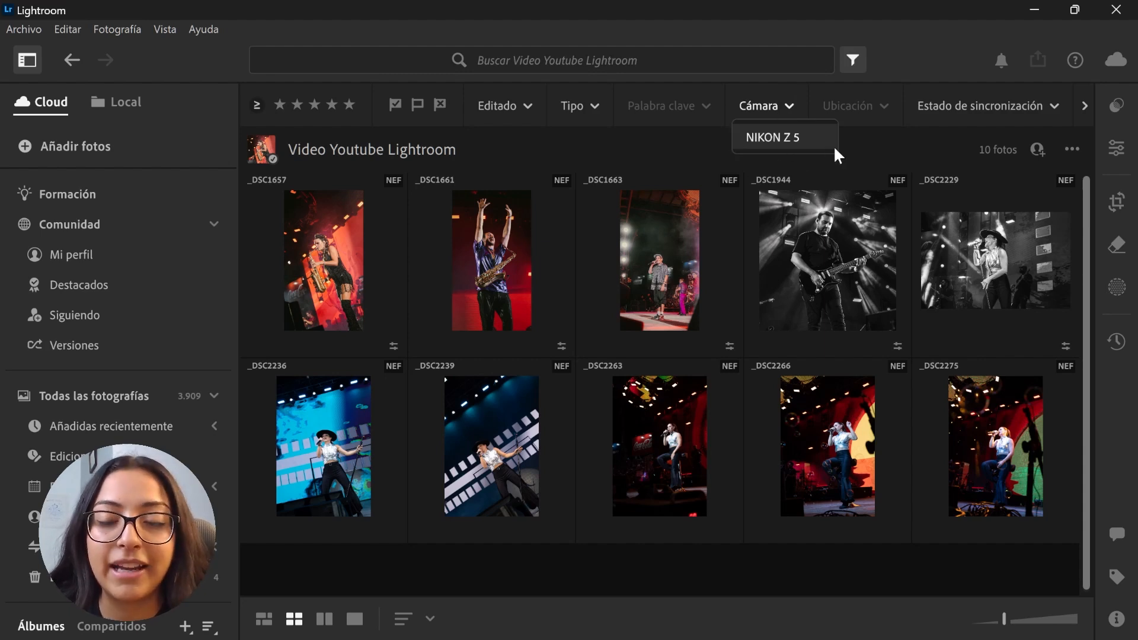
left_click(618, 143)
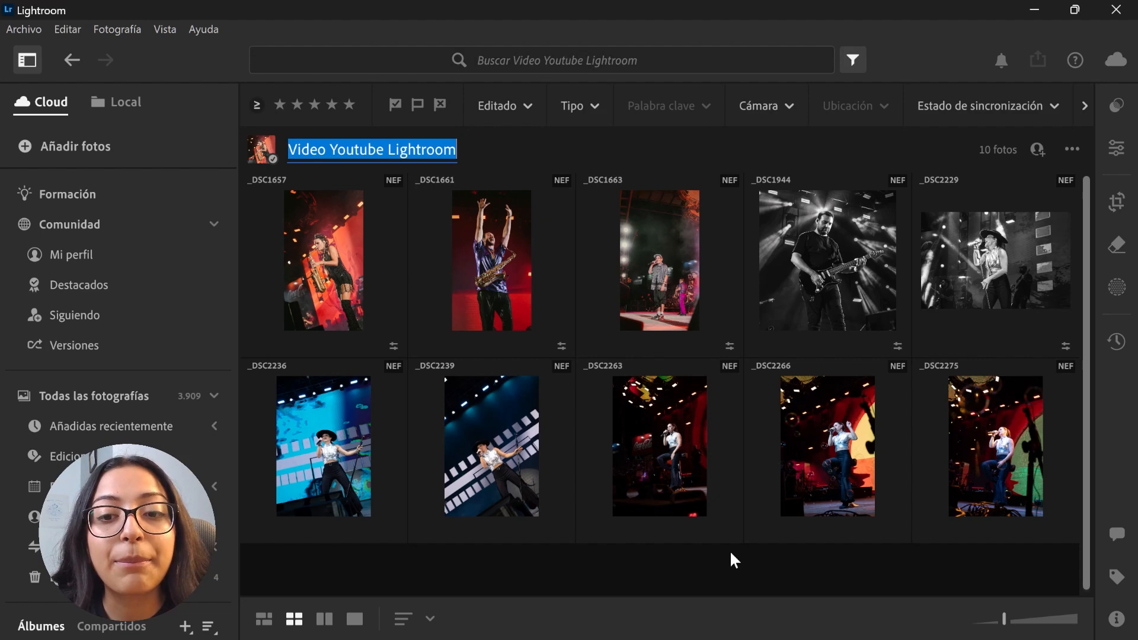
left_click(724, 584)
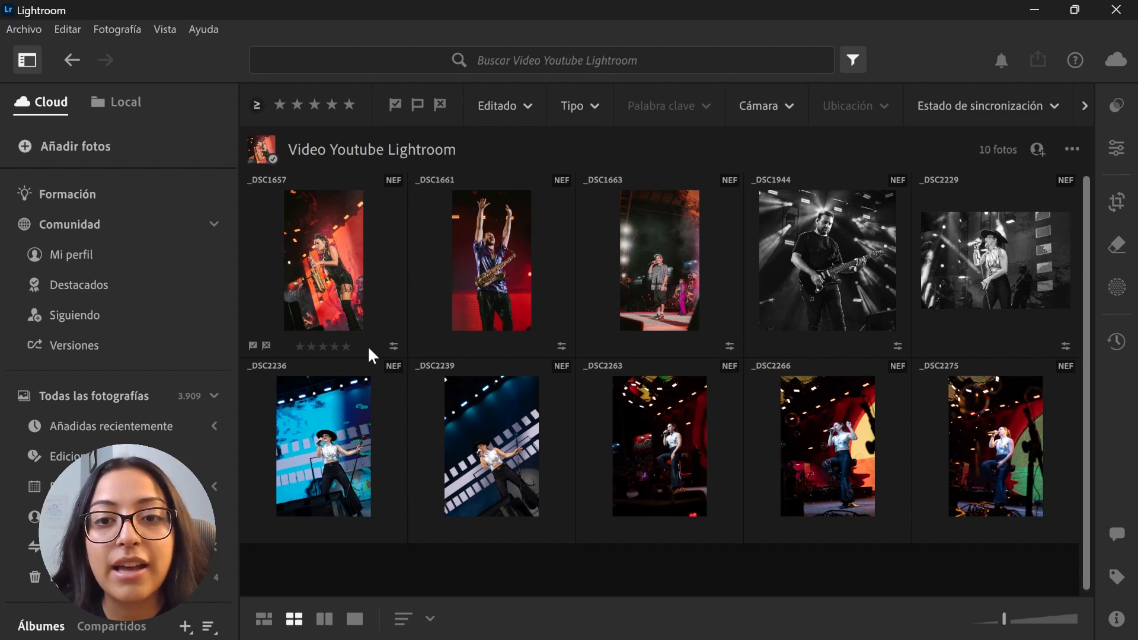
Rate photo _DSC1657 with five stars and photo _DSC1661 with two stars.
left_click(348, 348)
left_click(481, 347)
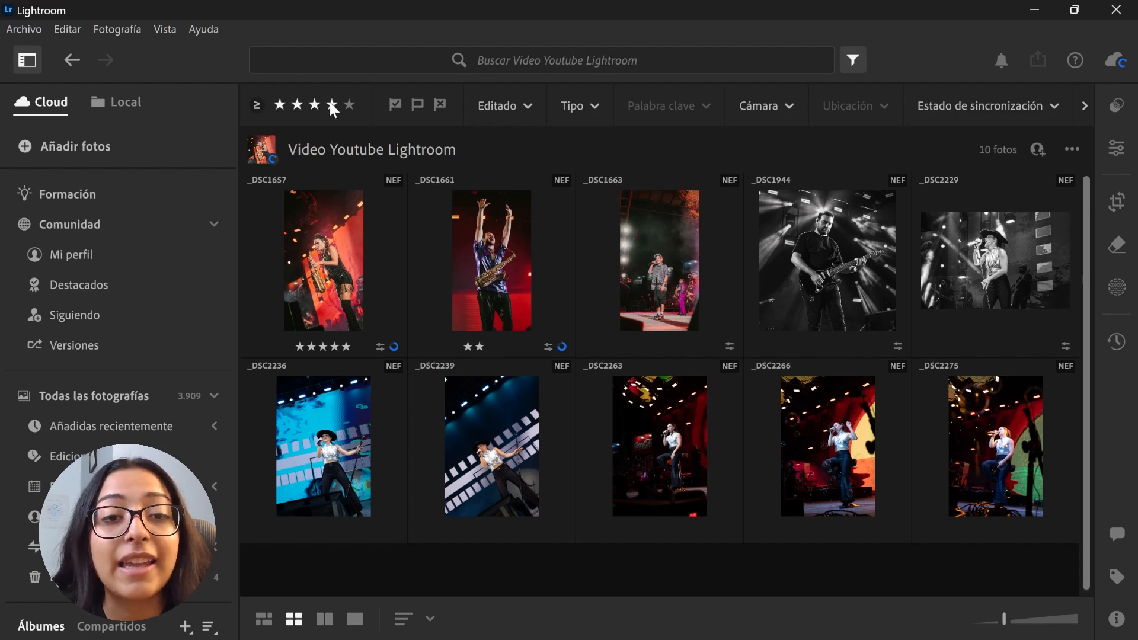
Filter the album by three or more stars and by one or more stars, and clear the rating filter.
left_click(314, 106)
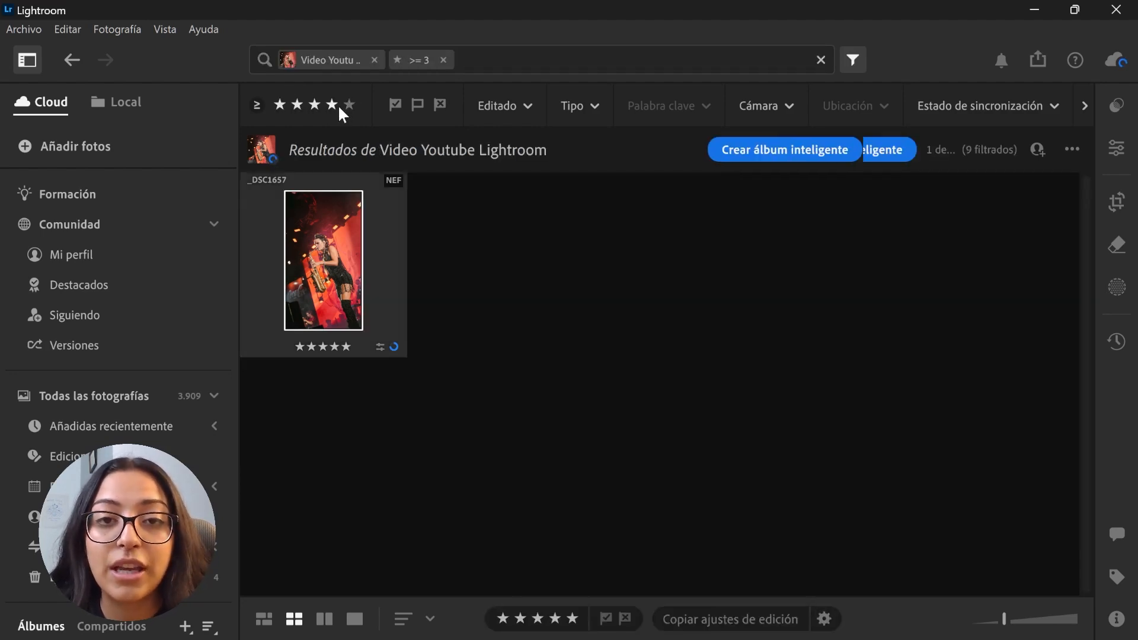
left_click(279, 104)
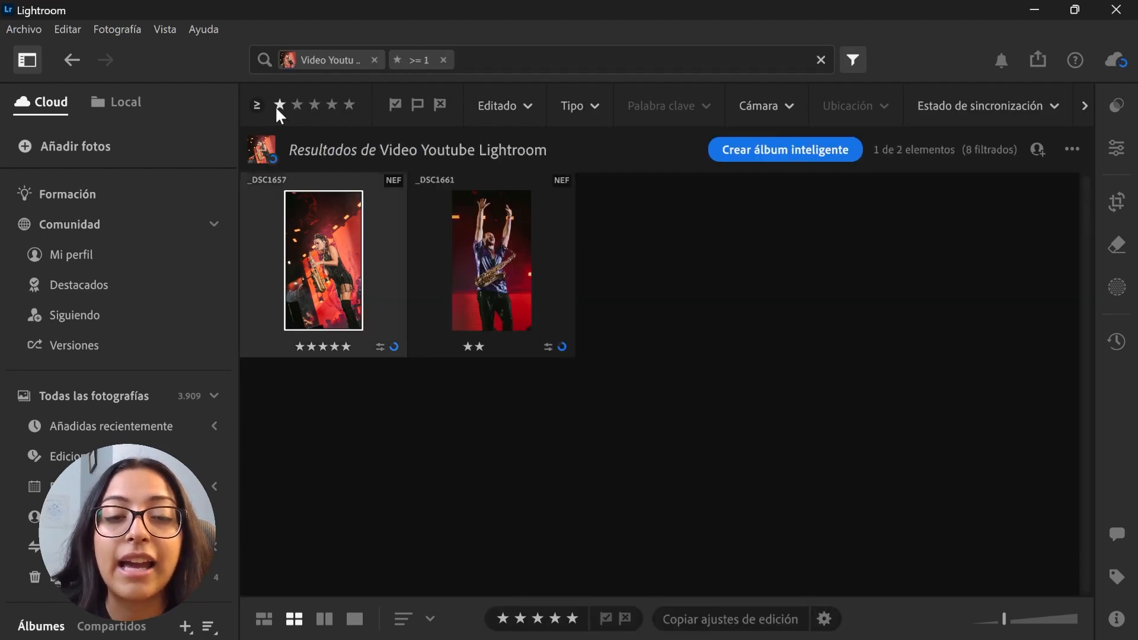
left_click(277, 105)
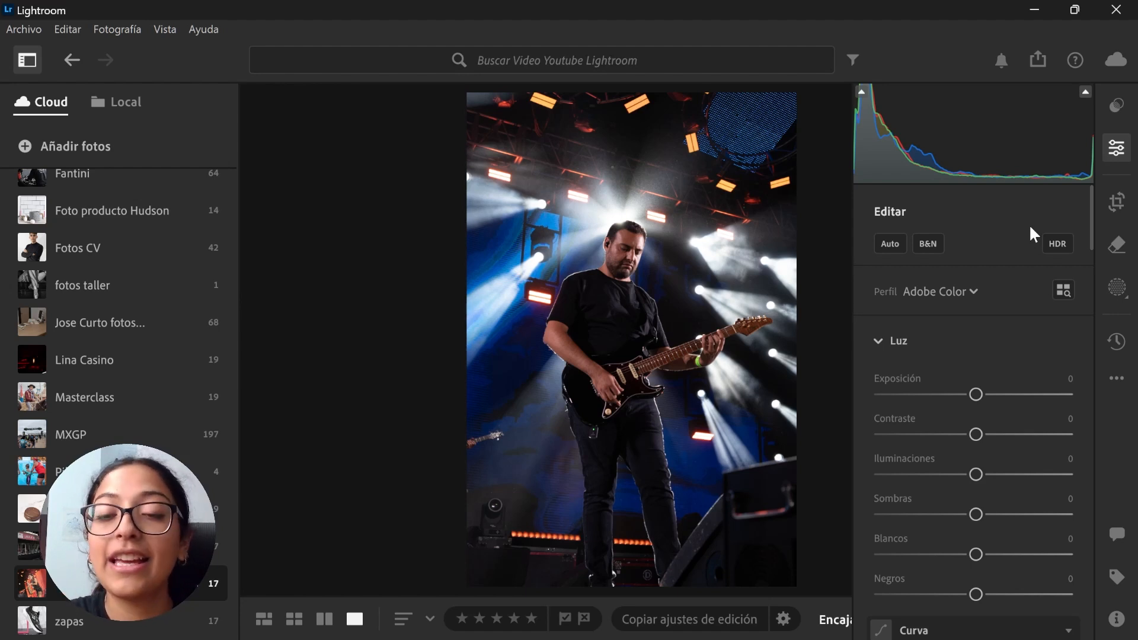
Examine the guitarist photo's histogram, Luz settings and additional edit options, and inspect the guitar neck and hand up close.
scroll(1001, 285, "down", 2)
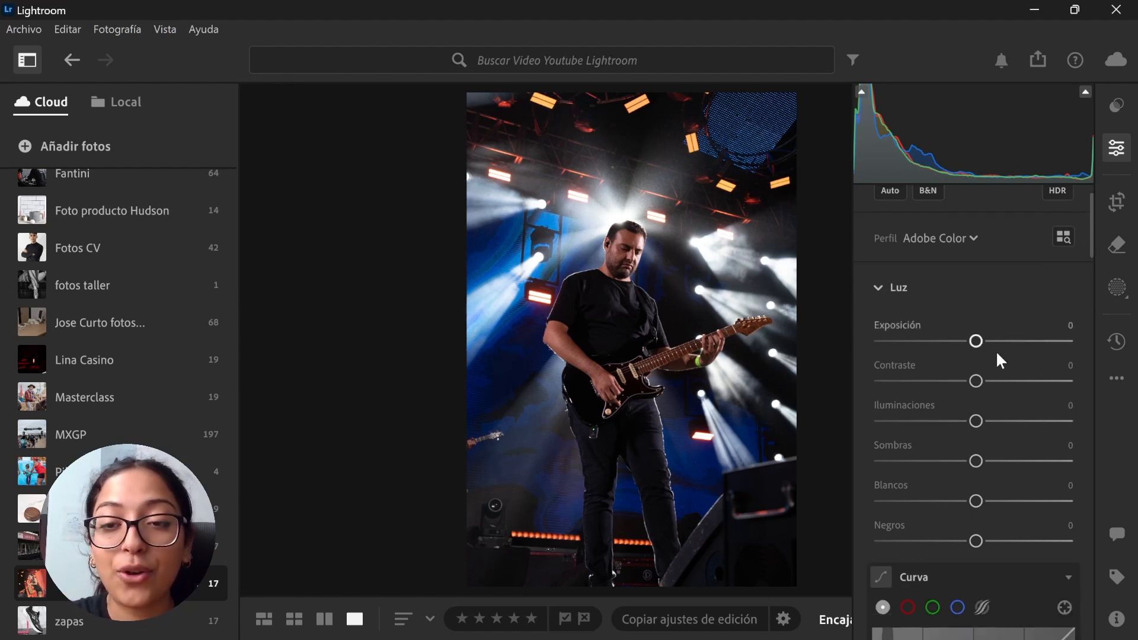
scroll(1019, 307, "up", 1)
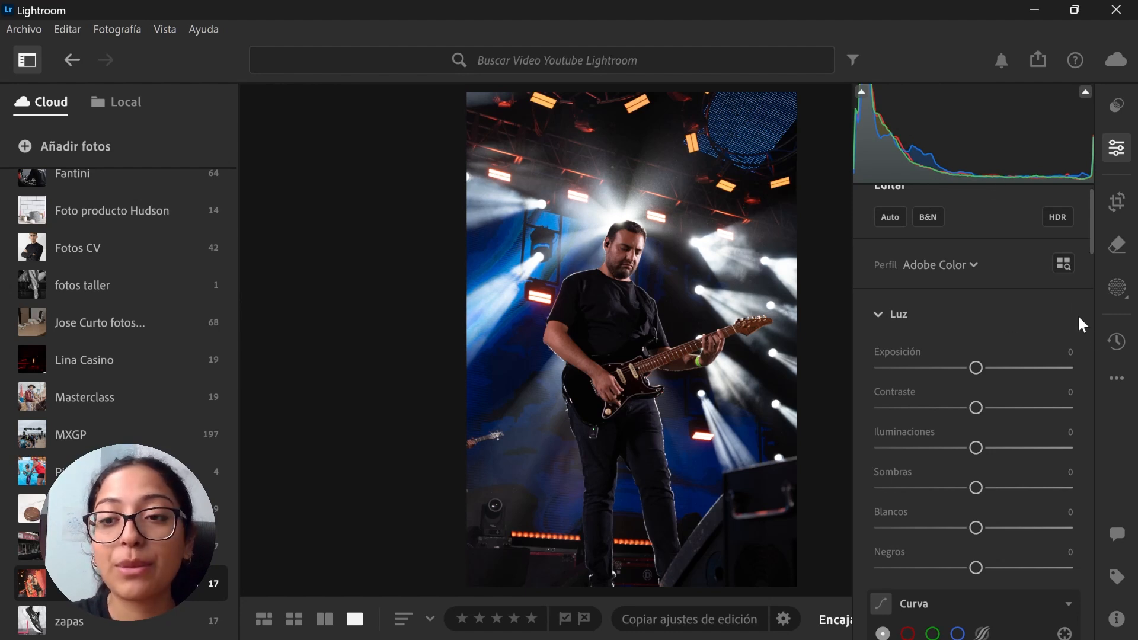
left_click(1121, 385)
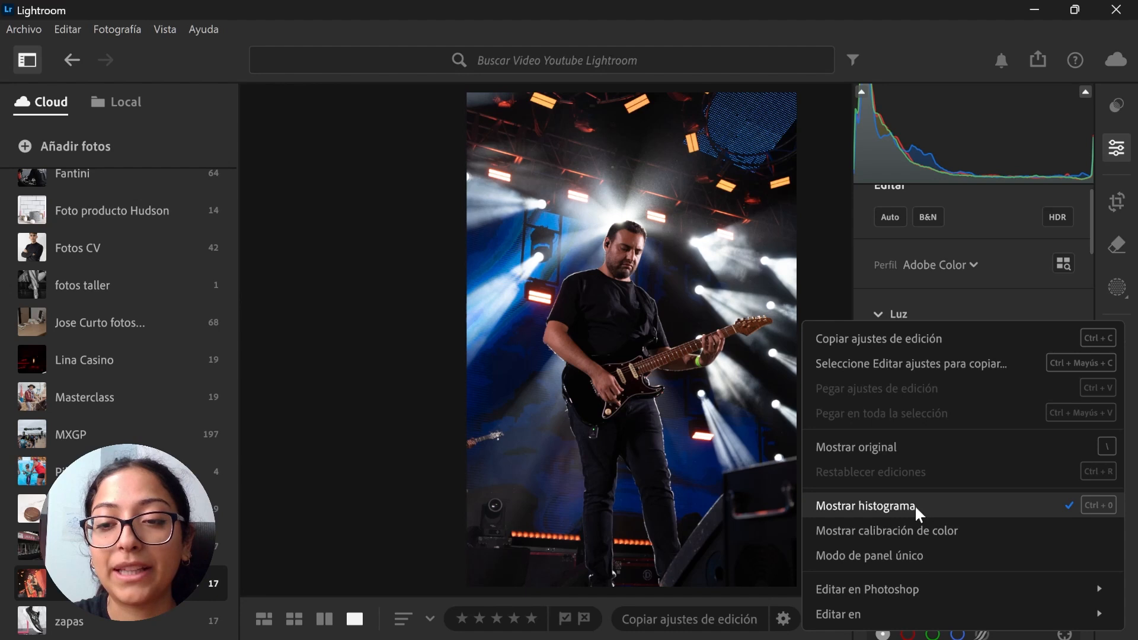
left_click(946, 258)
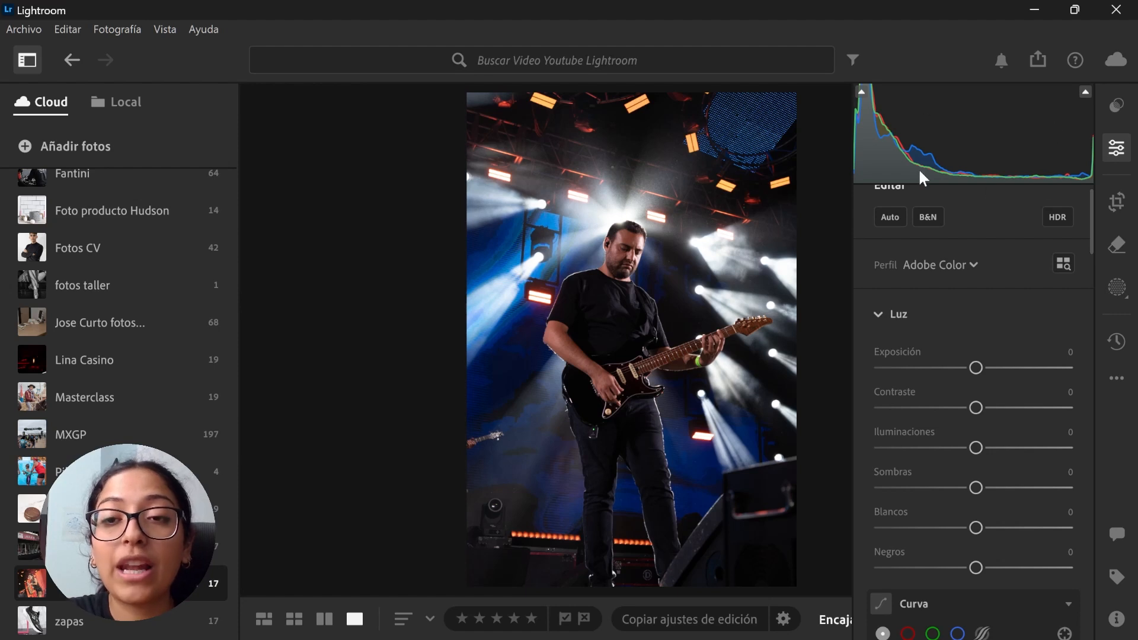
scroll(983, 309, "down", 1)
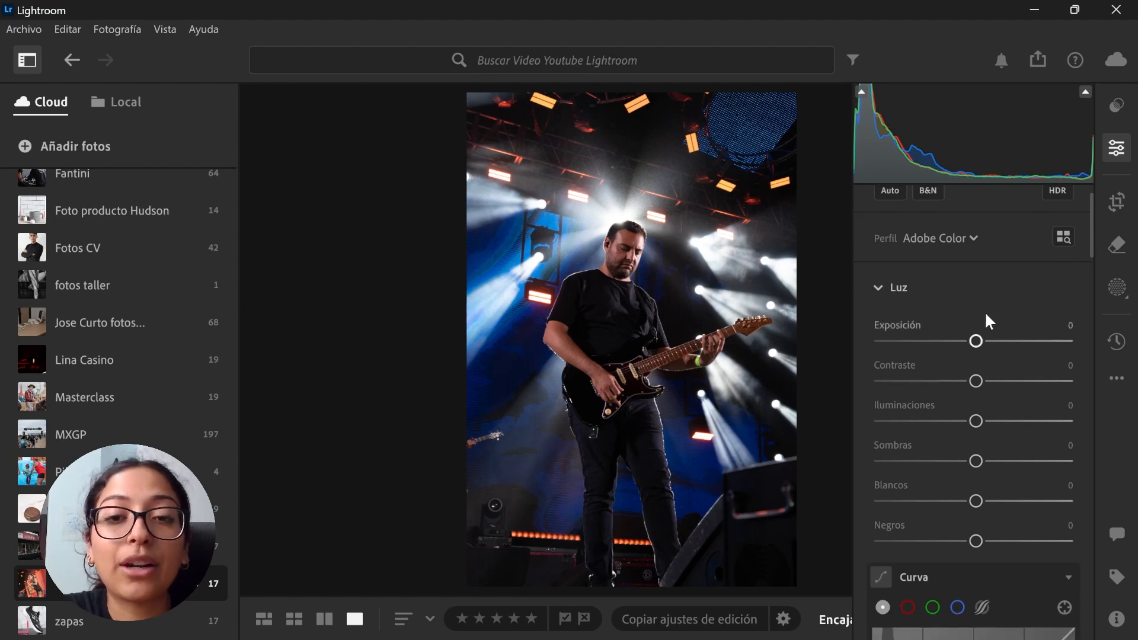
scroll(961, 184, "up", 2)
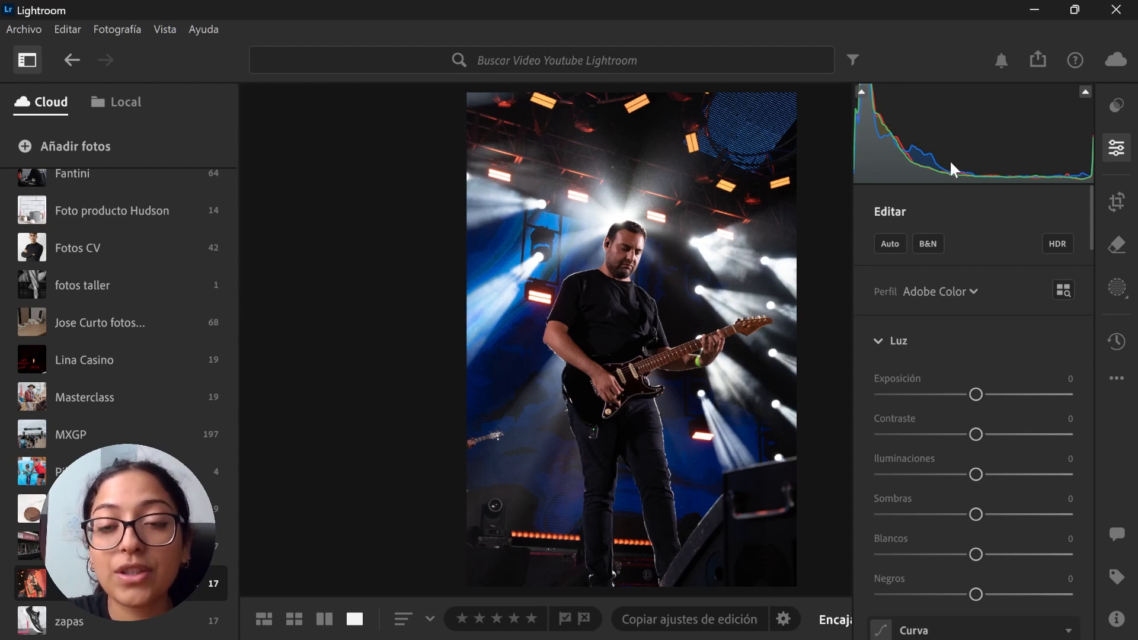
left_click(765, 347)
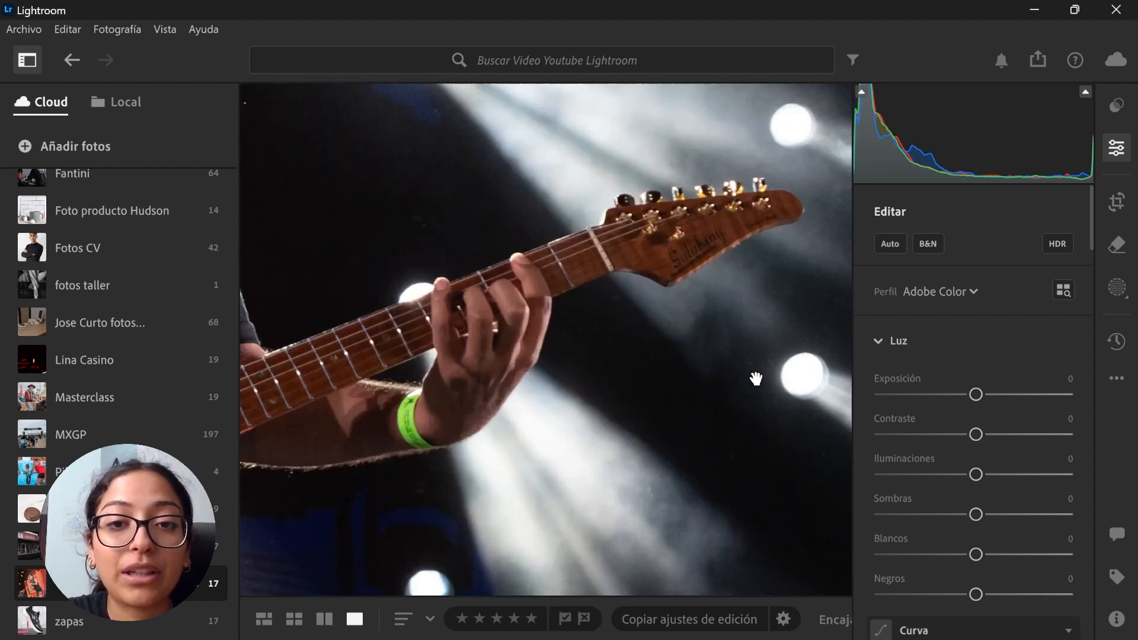
left_click_drag(422, 240, 577, 299)
left_click(578, 299)
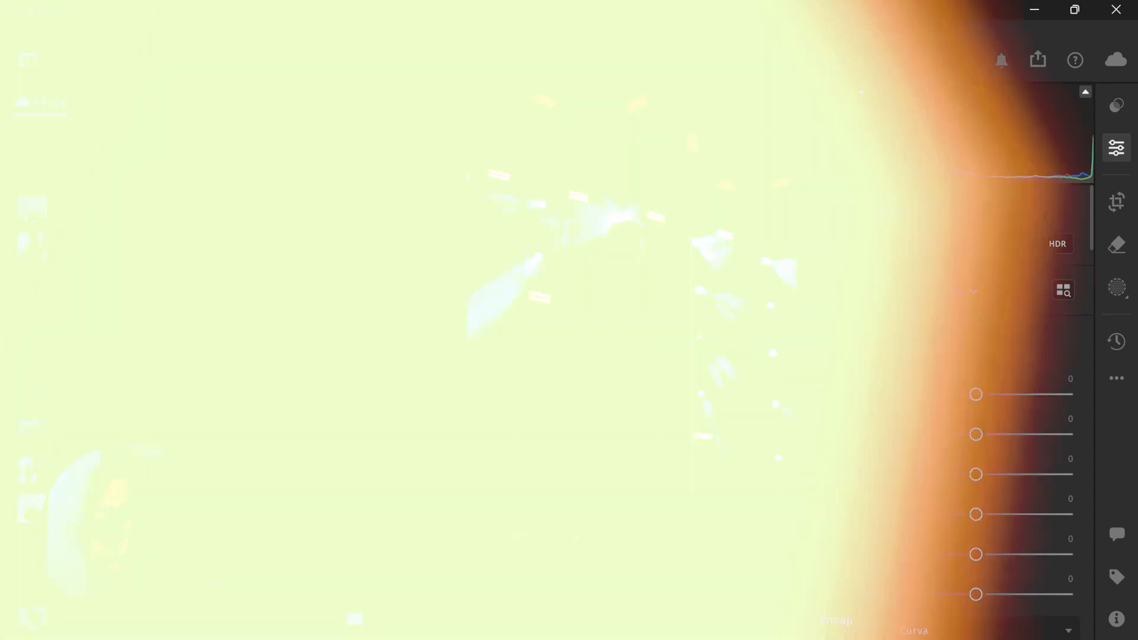
Set the guitarist photo's Sombras to +60 and Iluminaciones to −34, and inspect the stage lights up close.
scroll(932, 357, "down", 3)
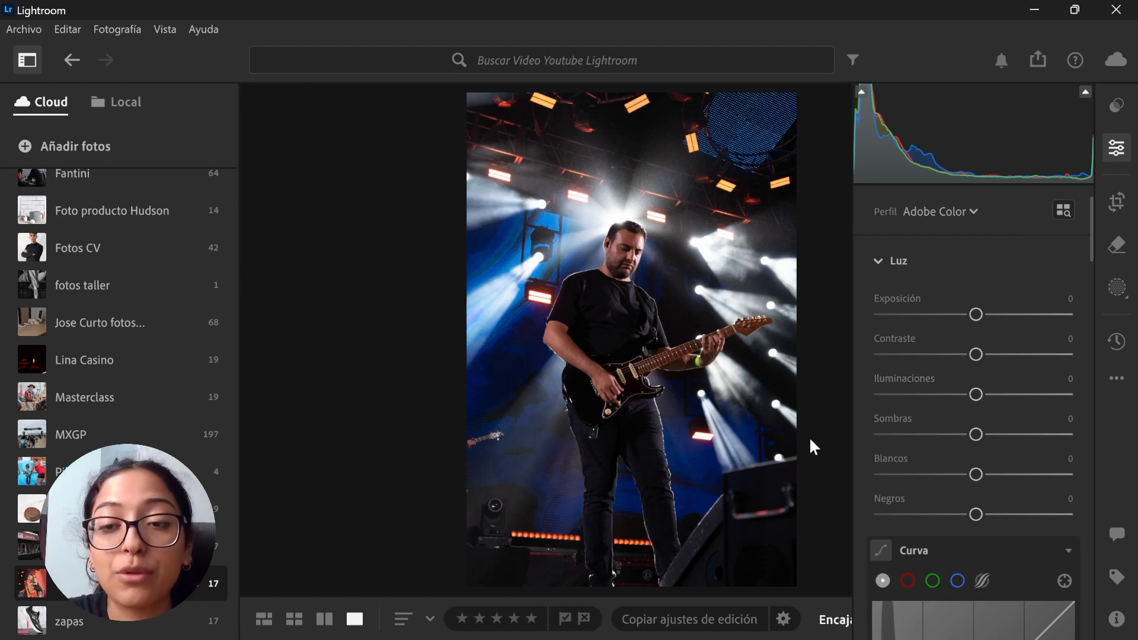
left_click_drag(1002, 435, 1032, 439)
left_click_drag(958, 398, 943, 396)
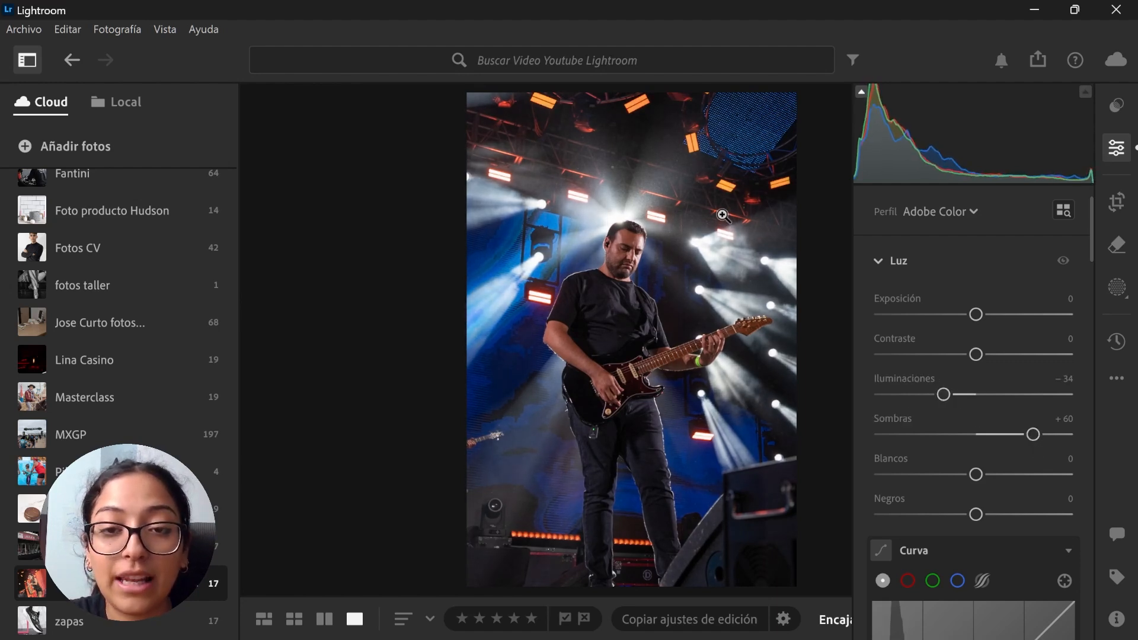
left_click(709, 234)
left_click_drag(719, 266, 599, 342)
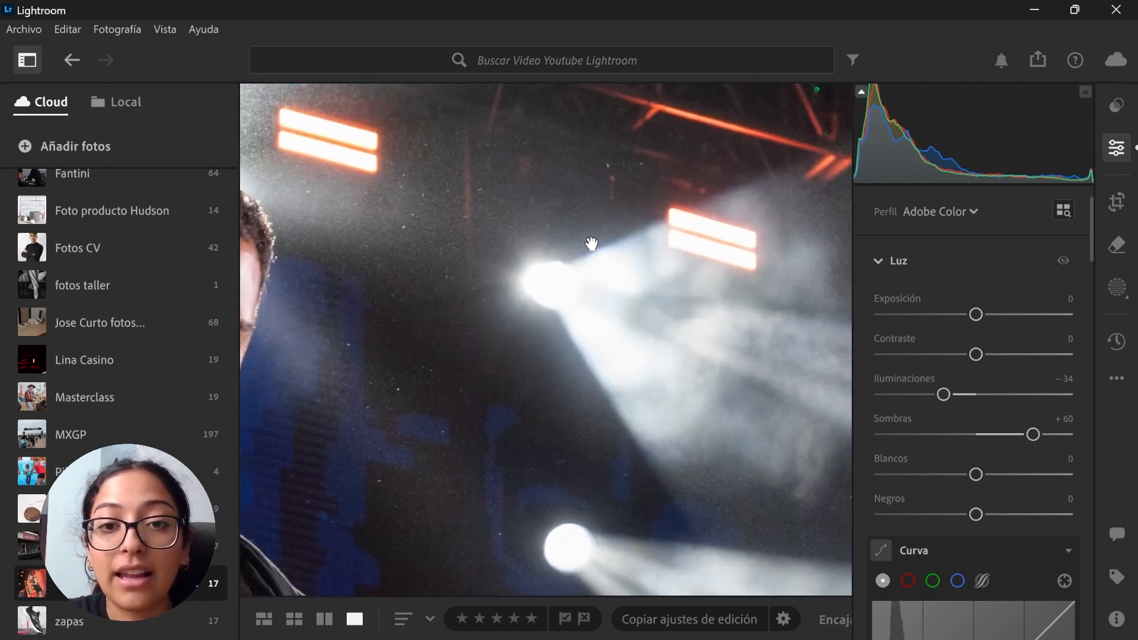
left_click(543, 277)
Set Exposición to +0,35, Contraste to +27, Sombras to +64, Blancos to −69 and Negros to −1 on the guitarist photo.
left_click_drag(975, 354, 999, 354)
left_click_drag(975, 314, 982, 318)
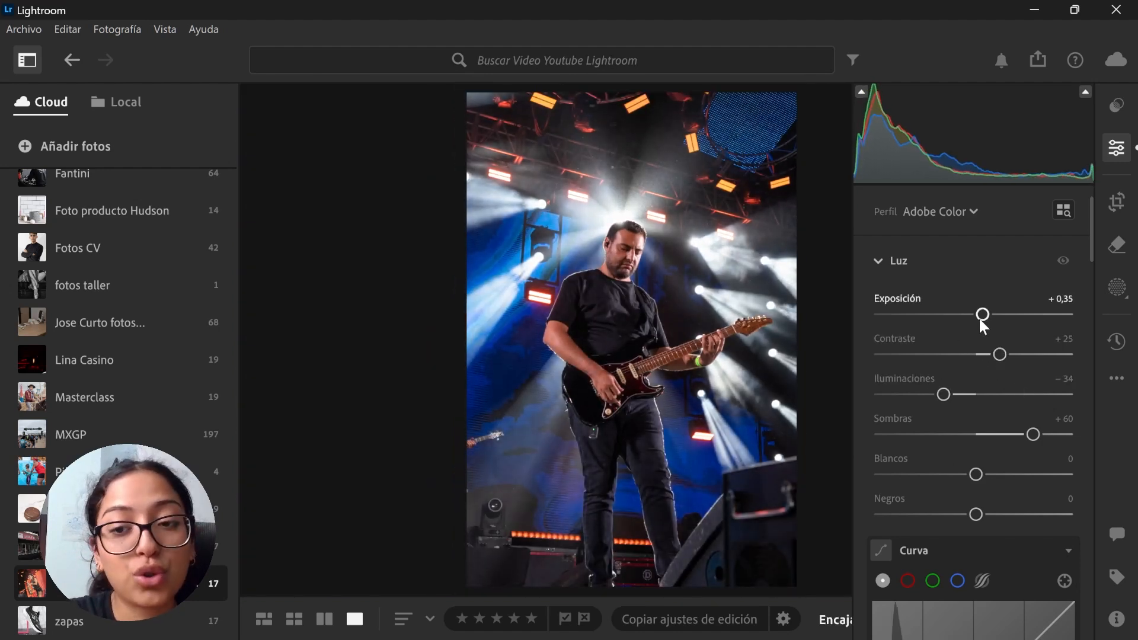
left_click_drag(975, 474, 909, 475)
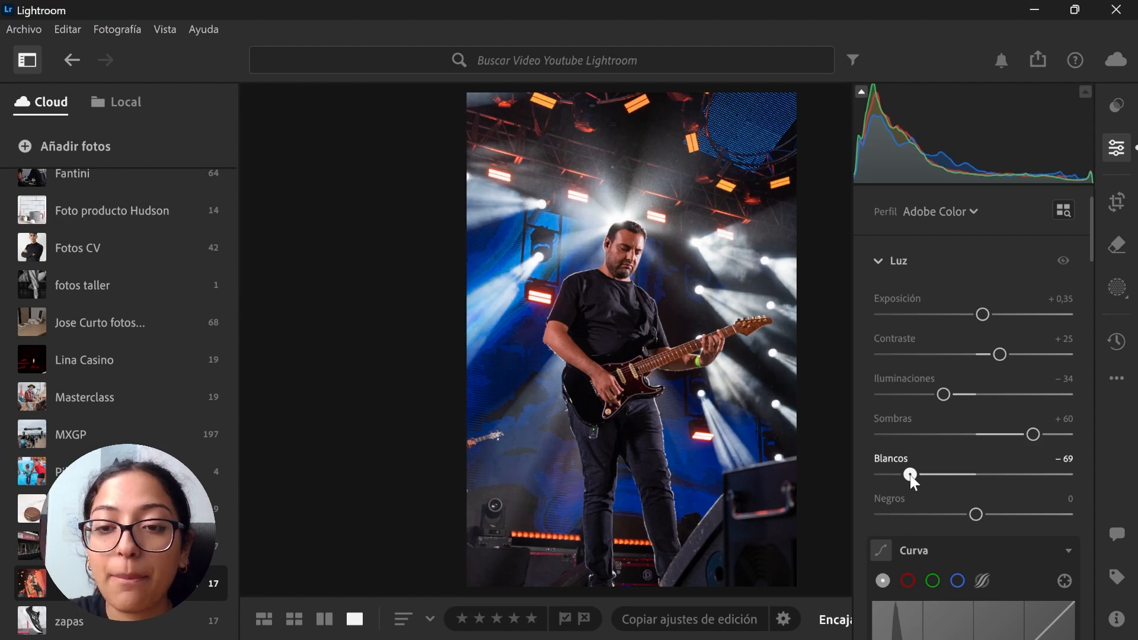
mouse_move(977, 513)
left_mouse_down()
mouse_move(950, 513)
mouse_move(976, 518)
left_mouse_up()
left_click(1001, 356)
left_click_drag(1034, 435, 1037, 435)
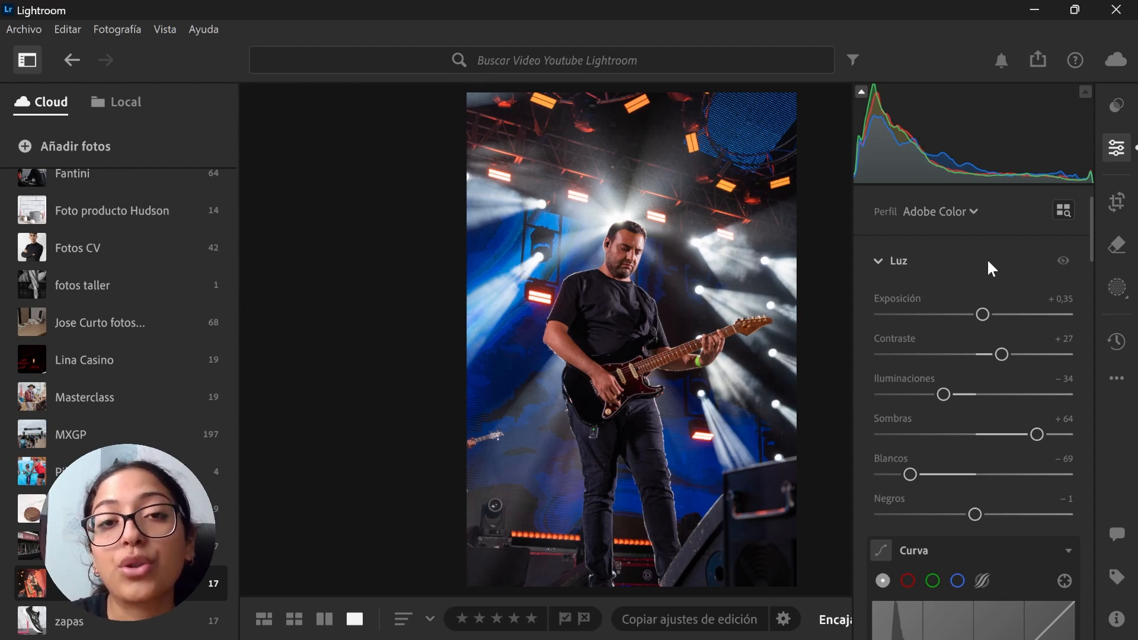
Try the automatic light adjustments on the guitarist photo and revert to the manual settings.
scroll(1001, 308, "up", 1)
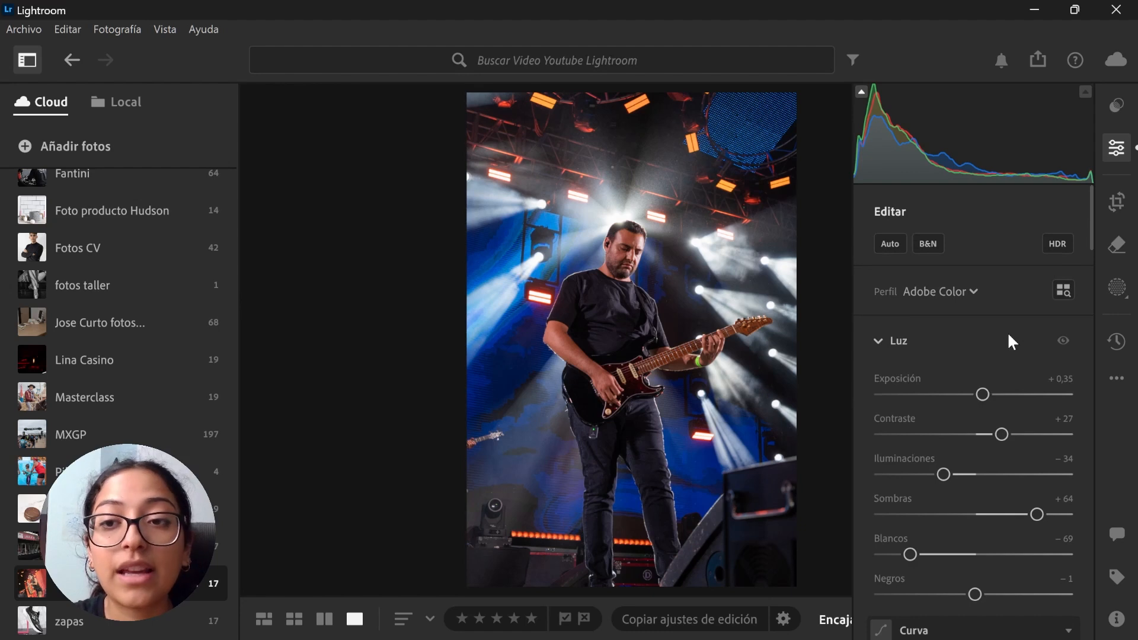
left_click(889, 247)
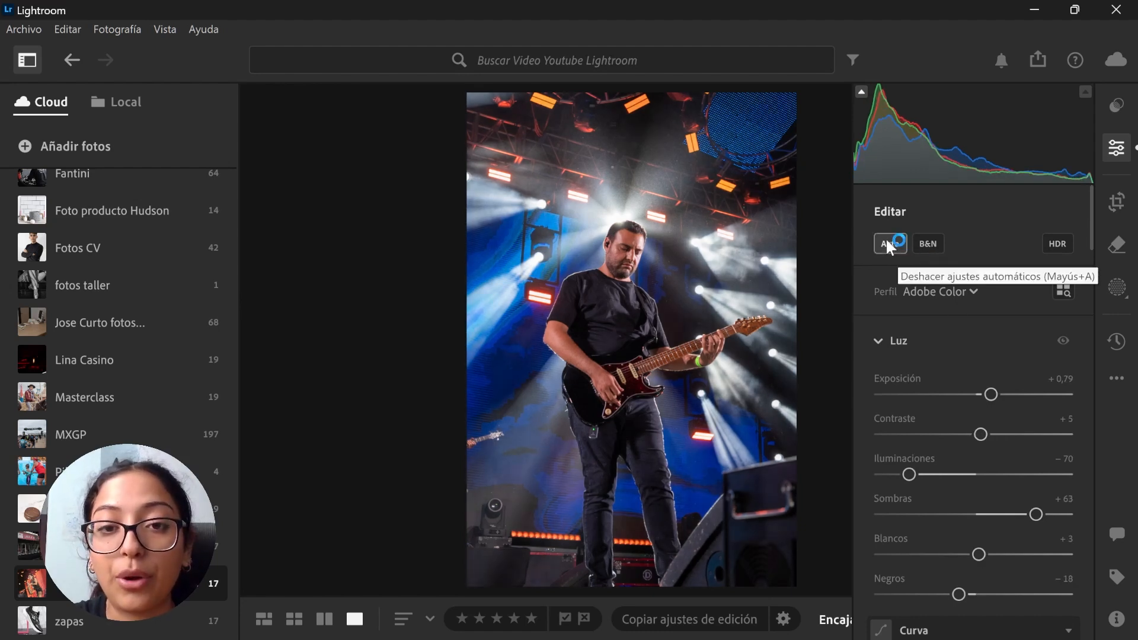
left_click(886, 243)
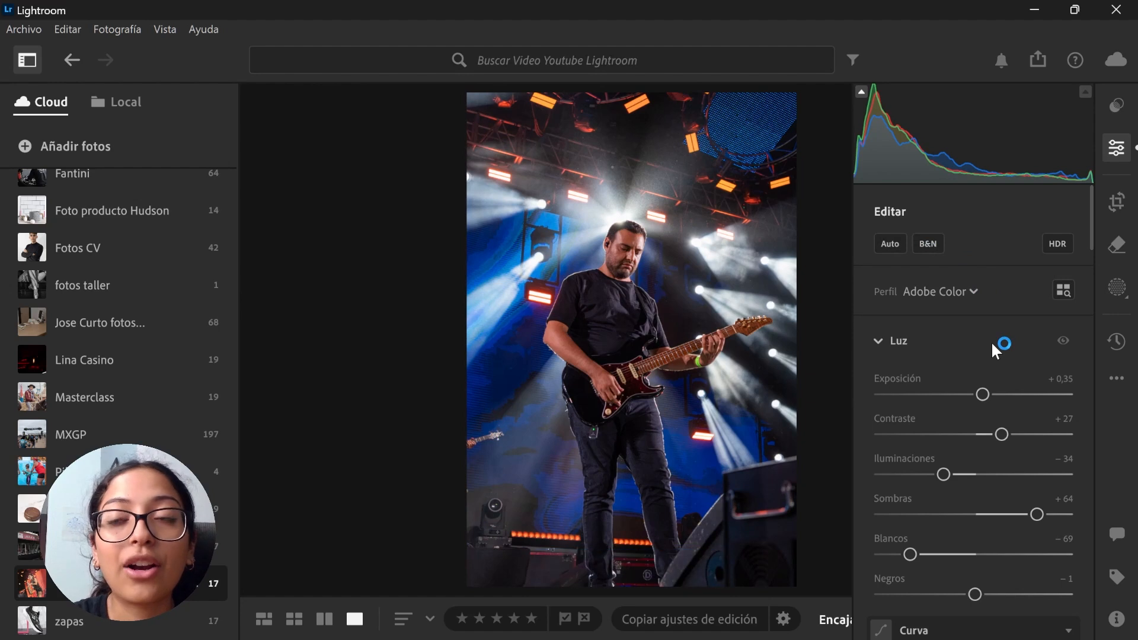
Refine the guitarist photo's light by setting Sombras to +66 and Iluminaciones to −43 and raising Negros slightly.
scroll(994, 410, "down", 3)
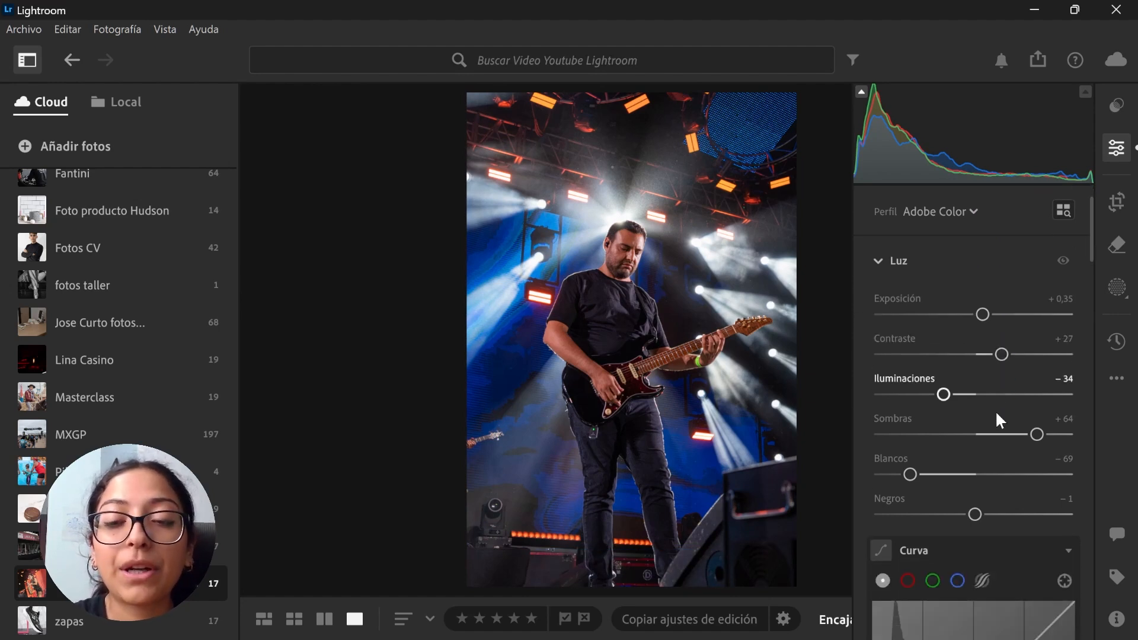
left_click_drag(1040, 435, 1041, 434)
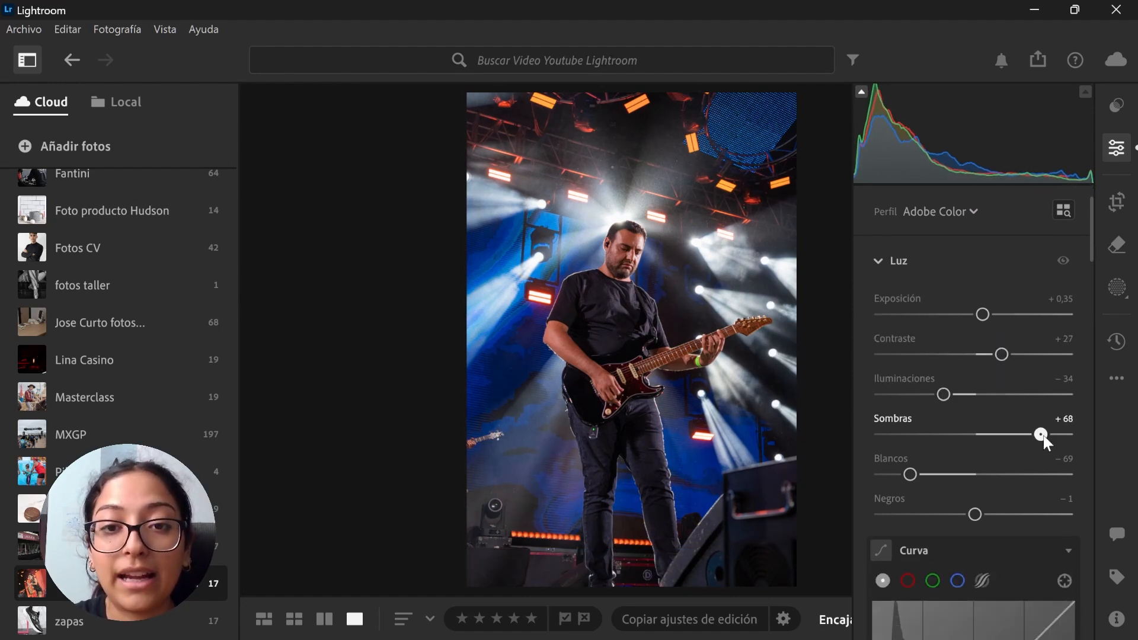
left_click_drag(941, 396, 931, 397)
scroll(1011, 388, "down", 8)
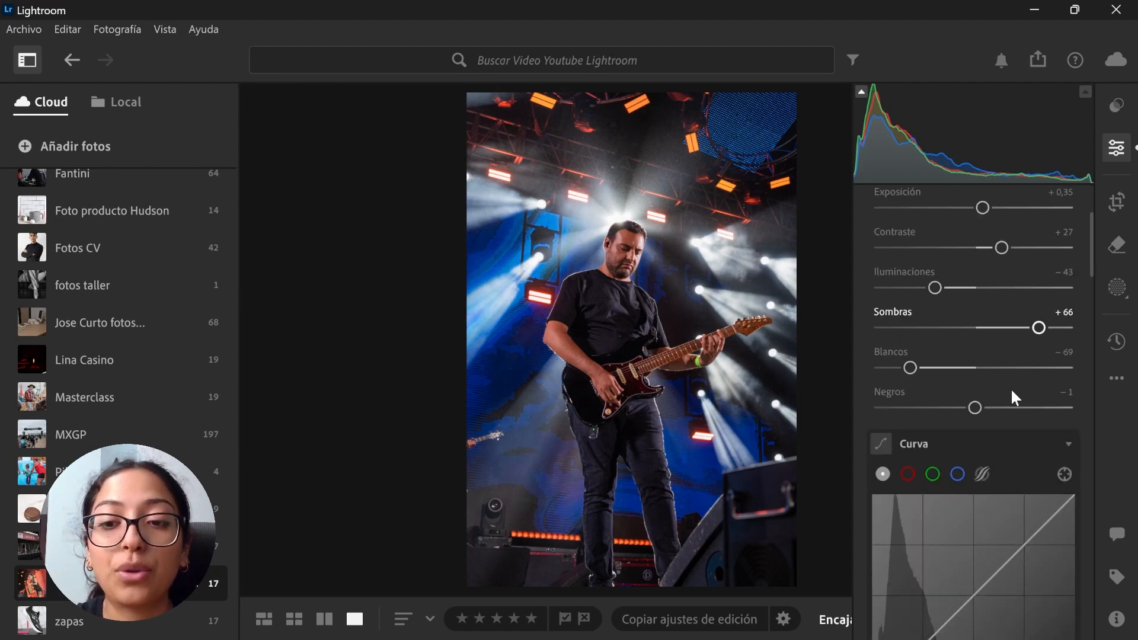
scroll(1042, 349, "up", 3)
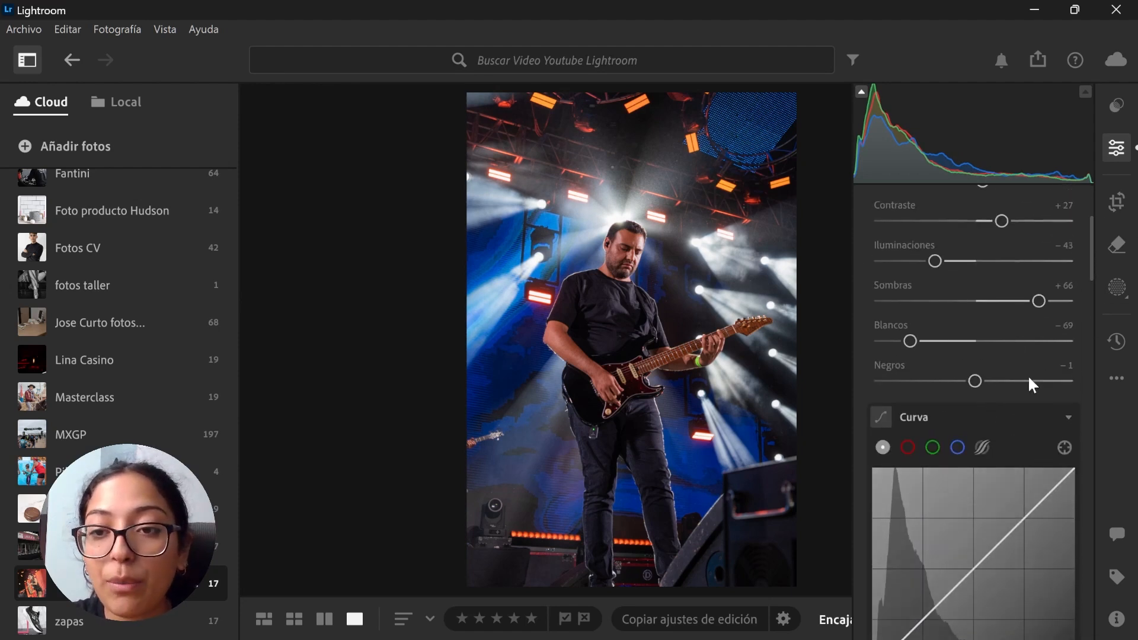
left_click_drag(974, 381, 985, 384)
Look through the tone curve's parametric, point and red channel modes for the guitarist photo.
scroll(1029, 381, "down", 7)
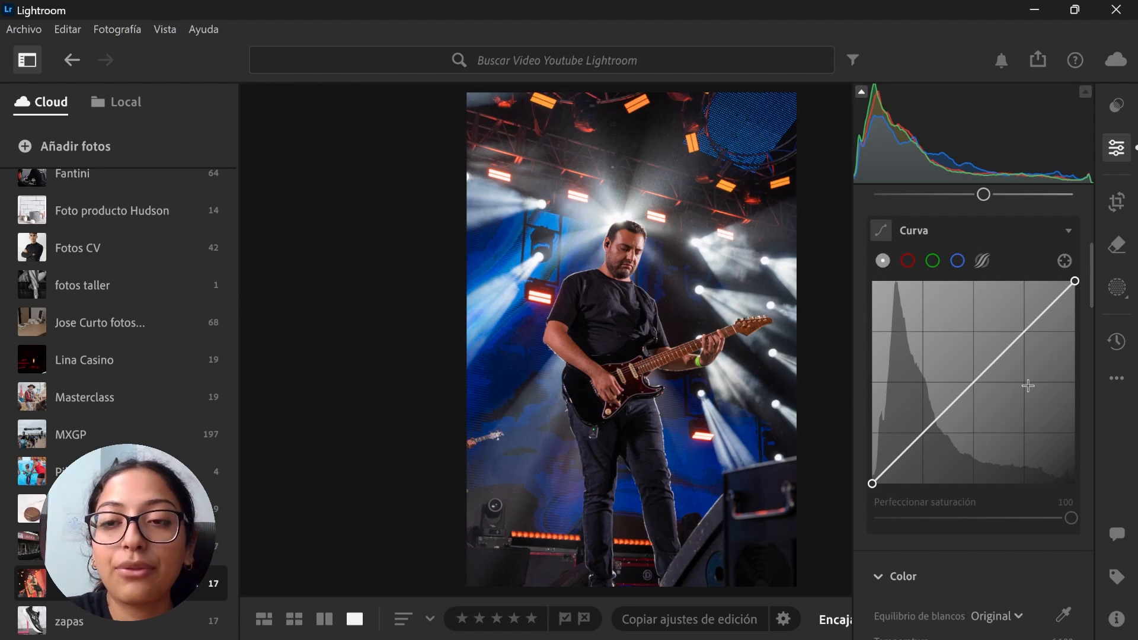
left_click(983, 261)
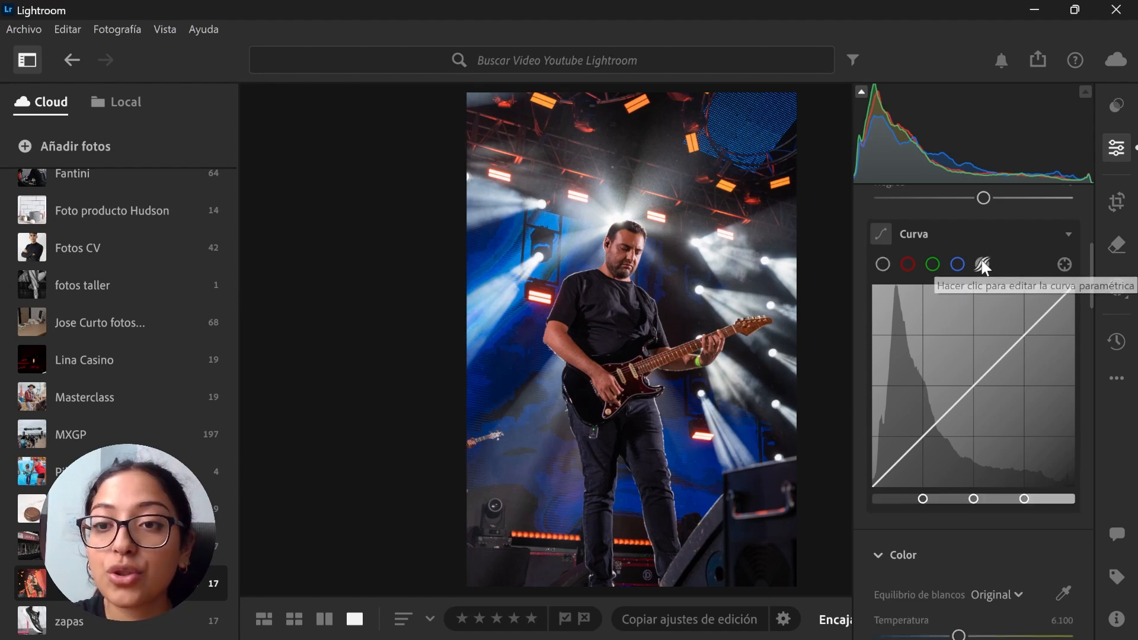
left_click(881, 262)
left_click(908, 261)
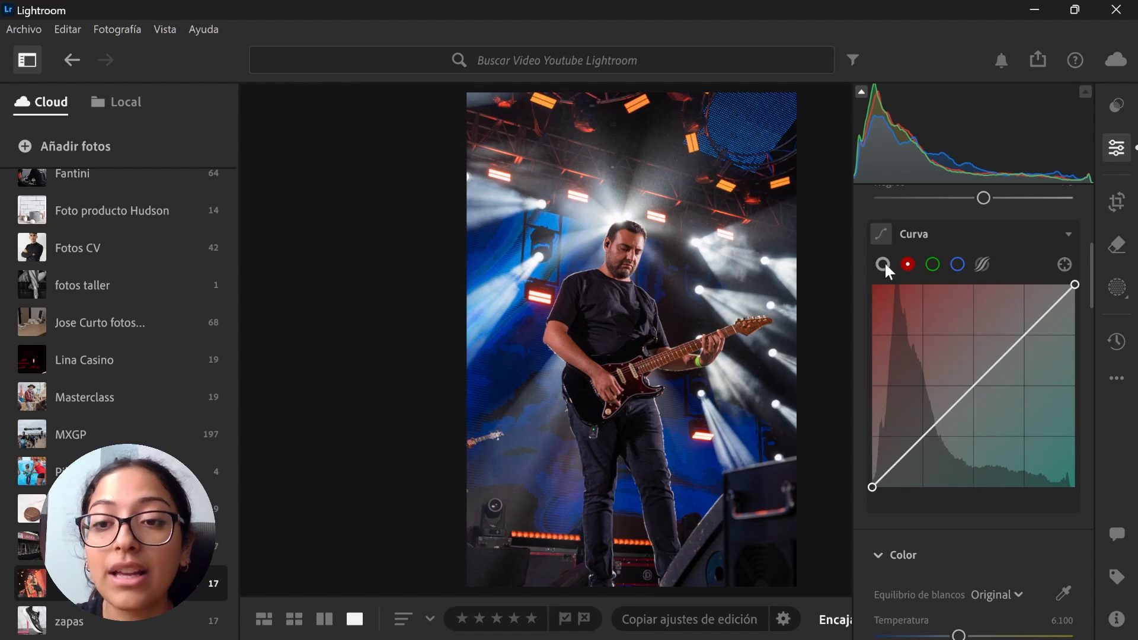
Anchor a shadow point on the red channel curve and pull a highlight point slightly down.
mouse_move(918, 443)
left_mouse_down()
mouse_move(892, 388)
mouse_move(914, 401)
mouse_move(961, 482)
mouse_move(916, 436)
mouse_move(924, 438)
left_mouse_up()
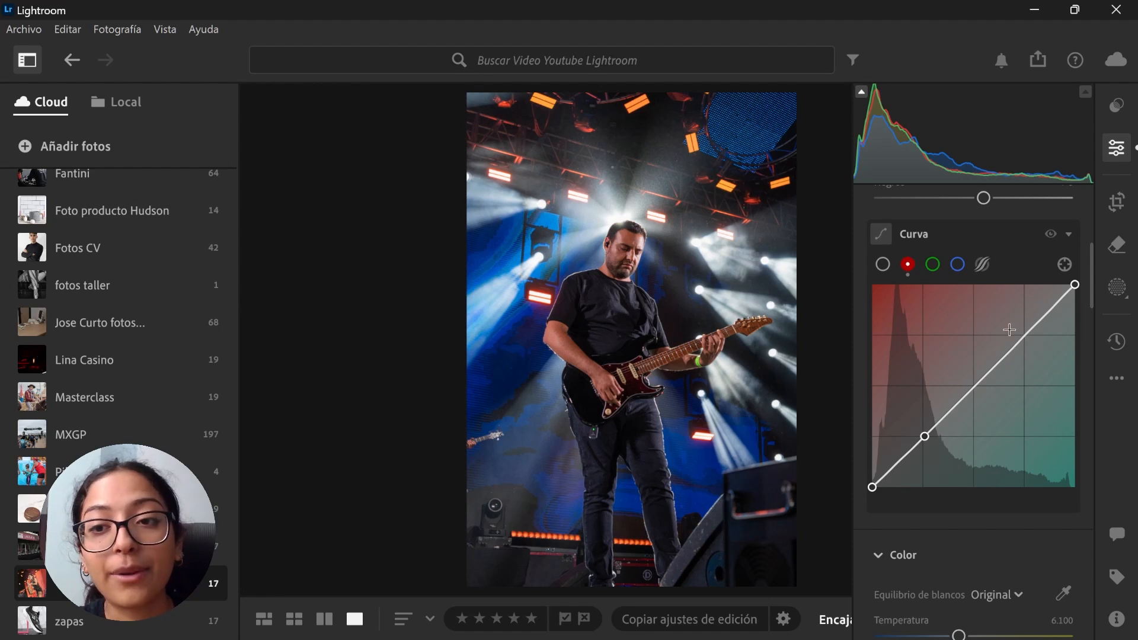
left_click_drag(1027, 332, 1027, 339)
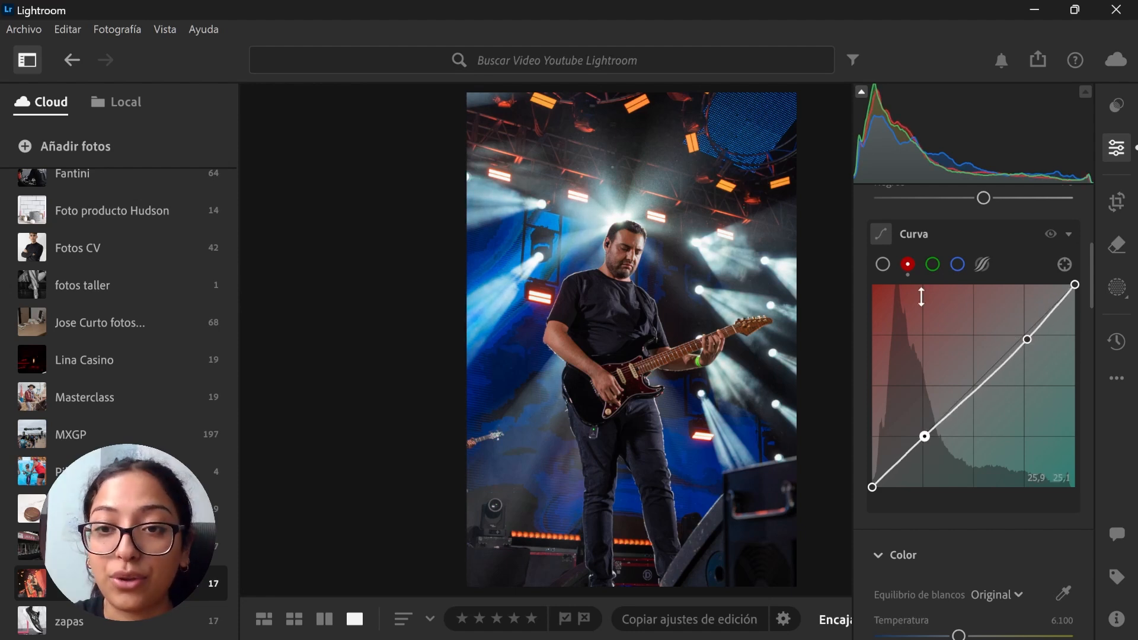
left_click(882, 263)
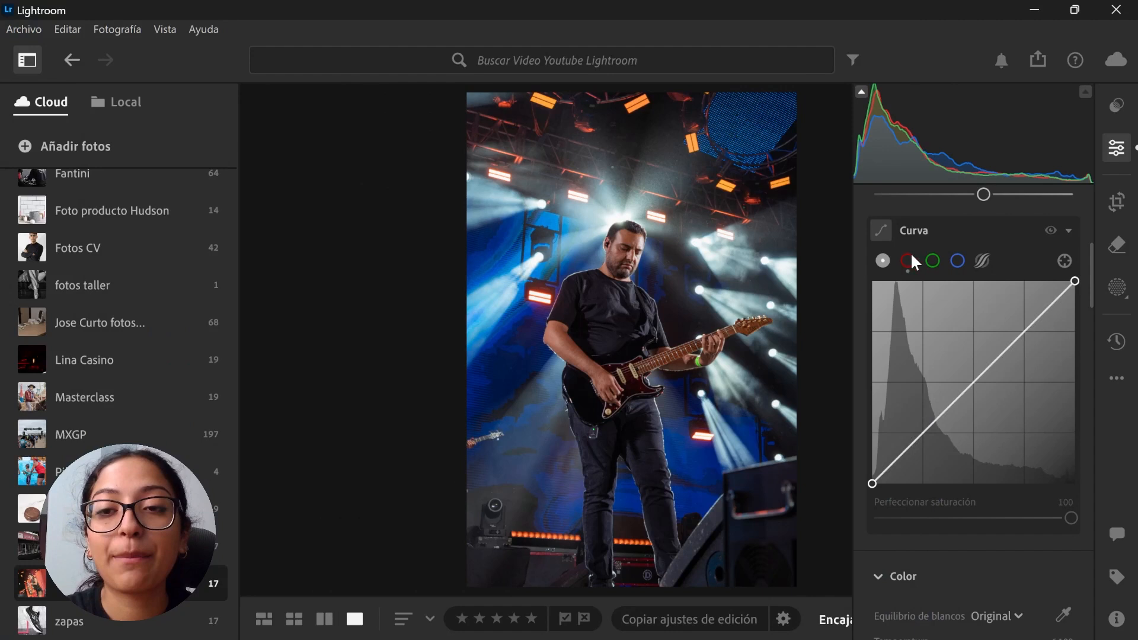
Adjust shadow and highlight points on the green and blue channel curves, pulling them slightly down, and return to the point curve.
left_click(932, 261)
left_click_drag(926, 433, 922, 441)
left_click_drag(1027, 332, 1028, 342)
left_click(883, 264)
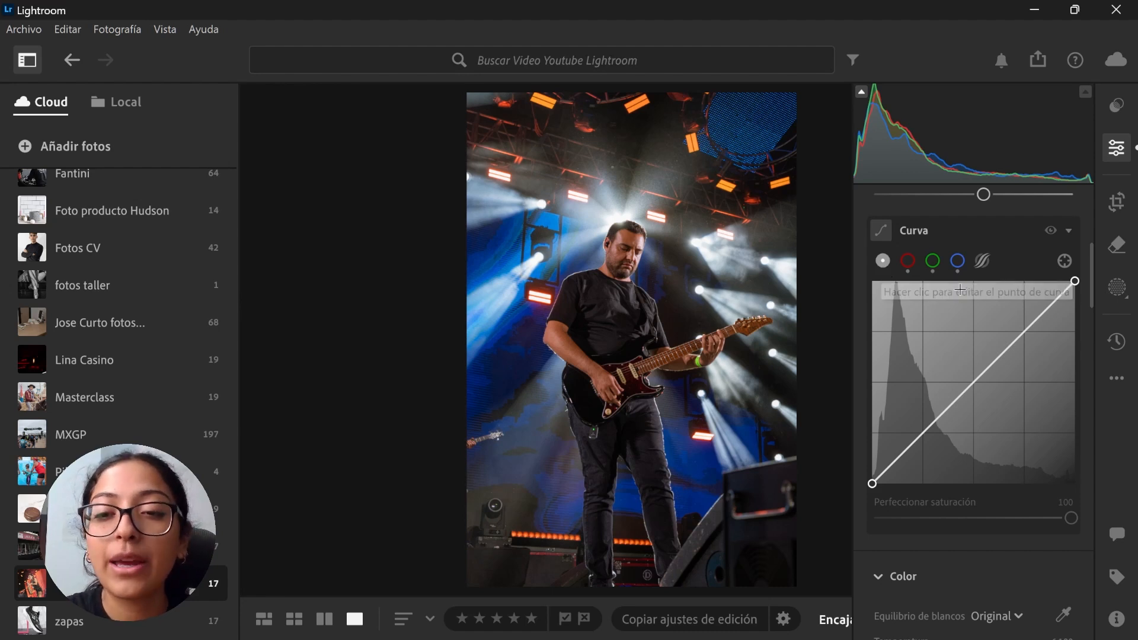
Lower the shadows slightly on the point curve and raise its black point for a faded look.
left_click_drag(923, 433, 926, 438)
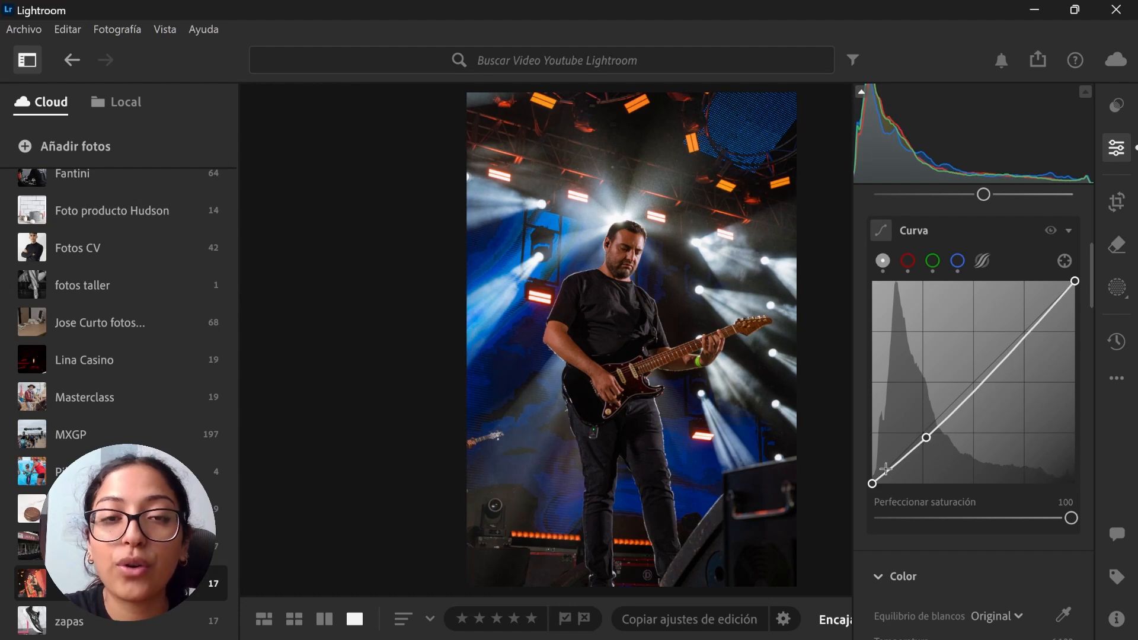
left_click_drag(875, 478, 871, 466)
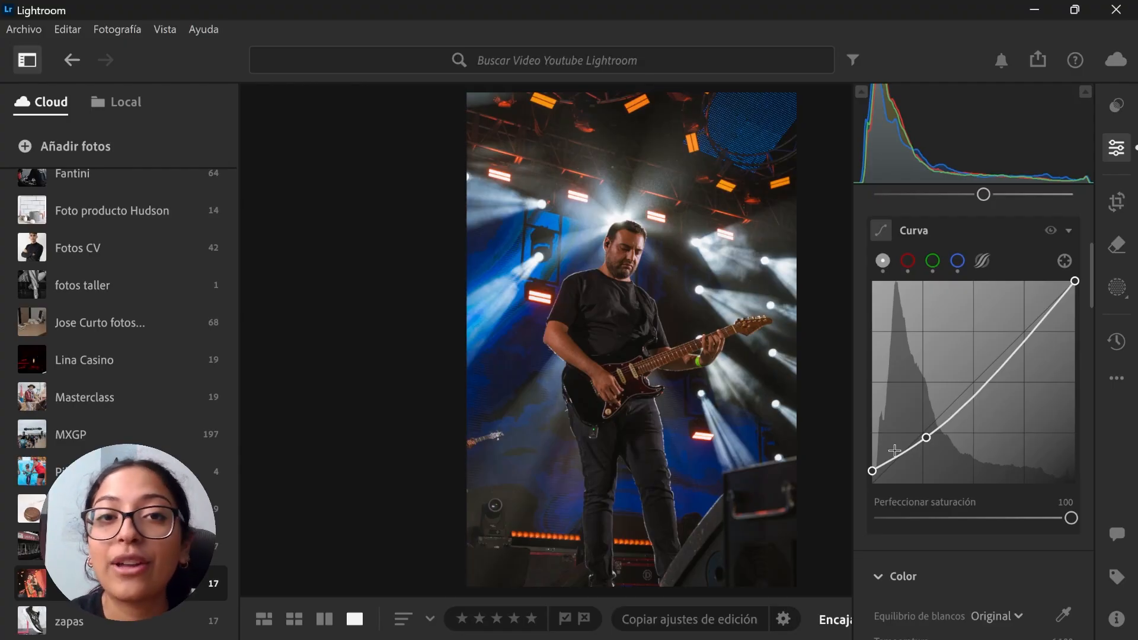
key("e")
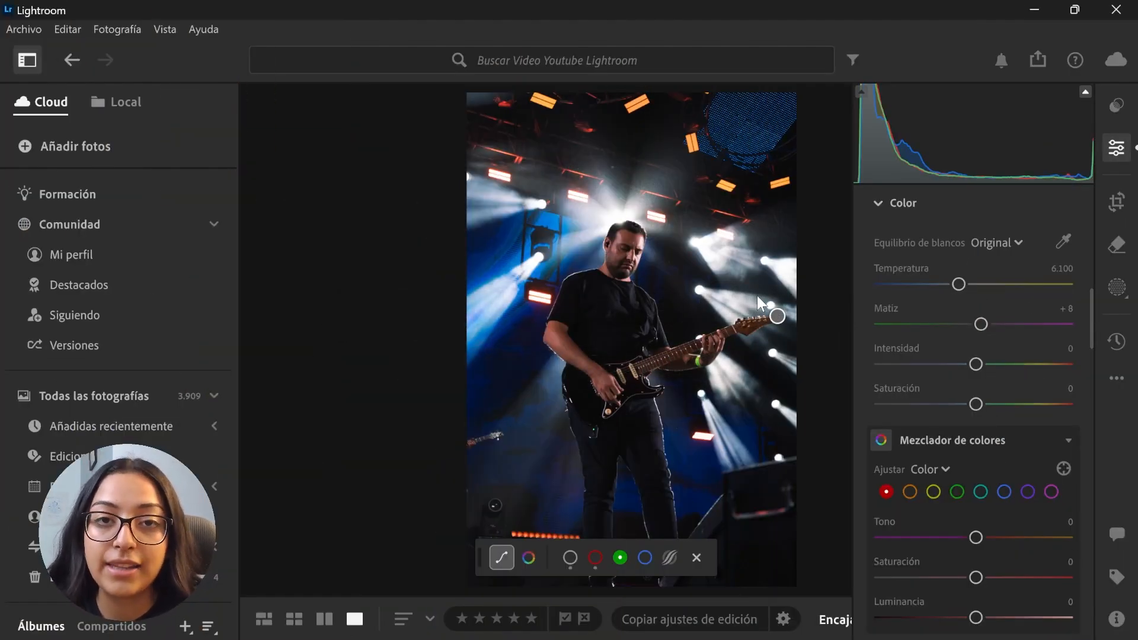
Try the white balance presets, choose Sombra, and set Matiz to +17.
left_click(1006, 248)
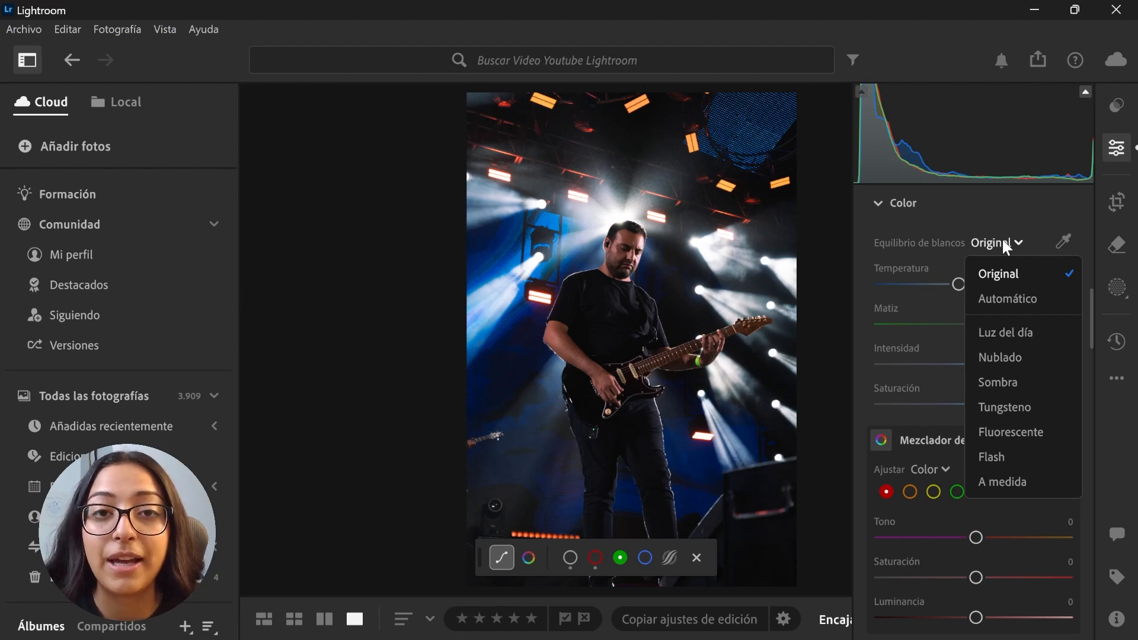
left_click(1014, 301)
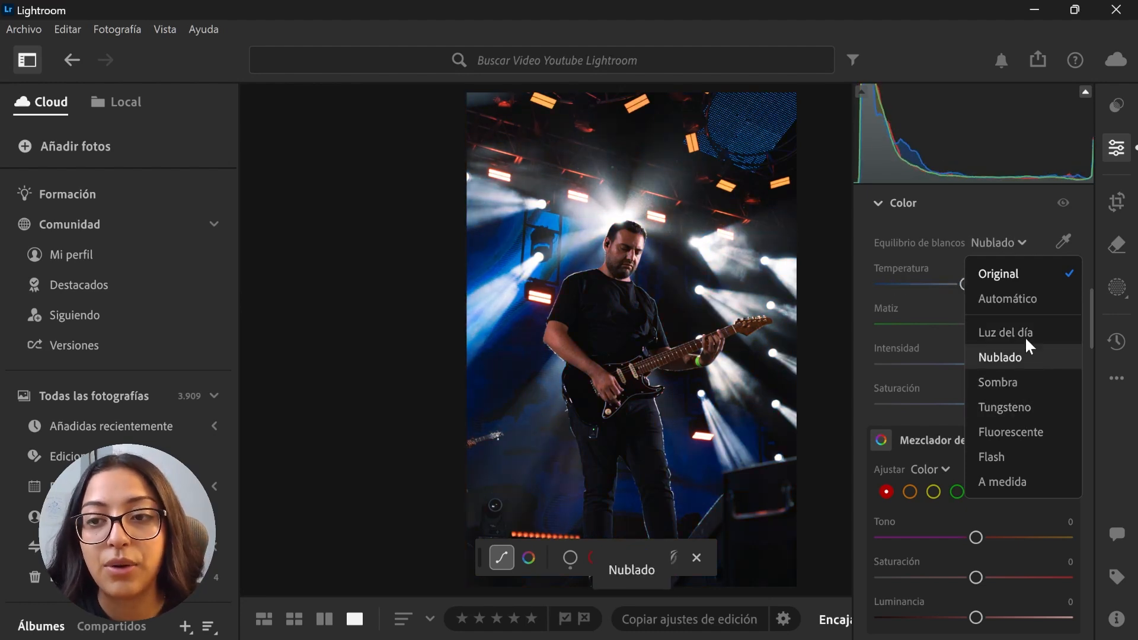
left_click(1024, 384)
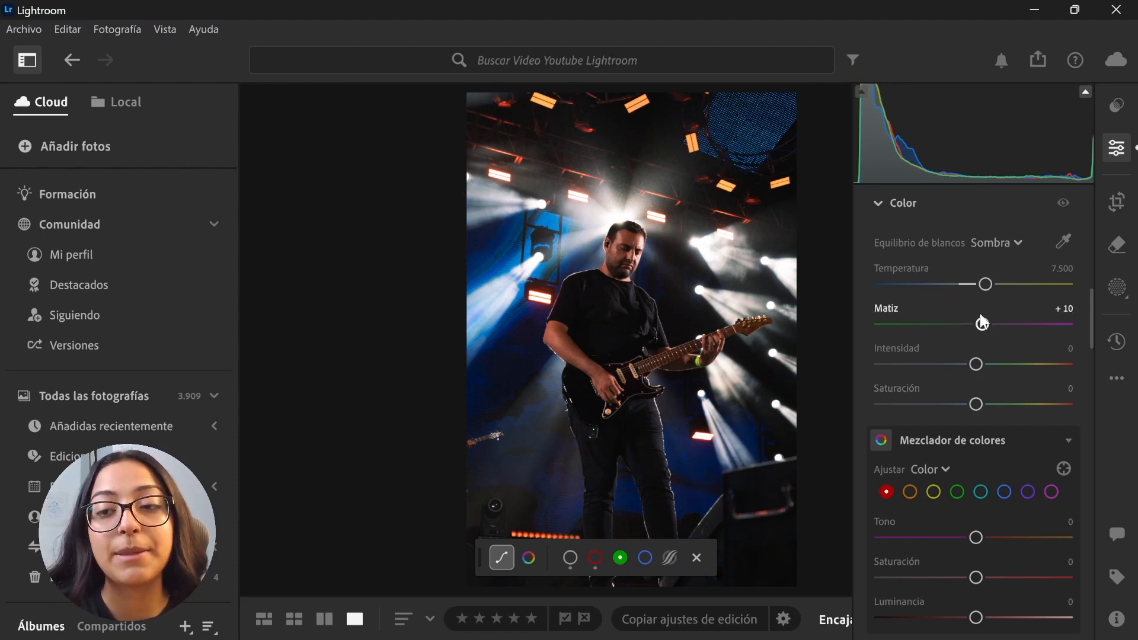
left_click_drag(981, 325, 960, 326)
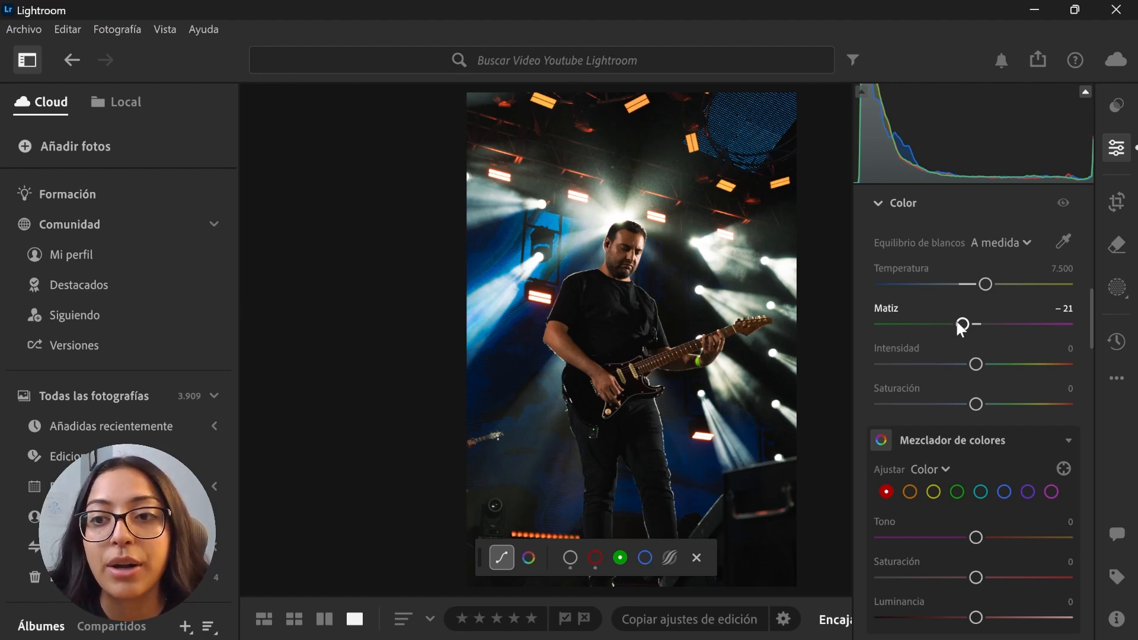
left_click_drag(963, 326, 986, 328)
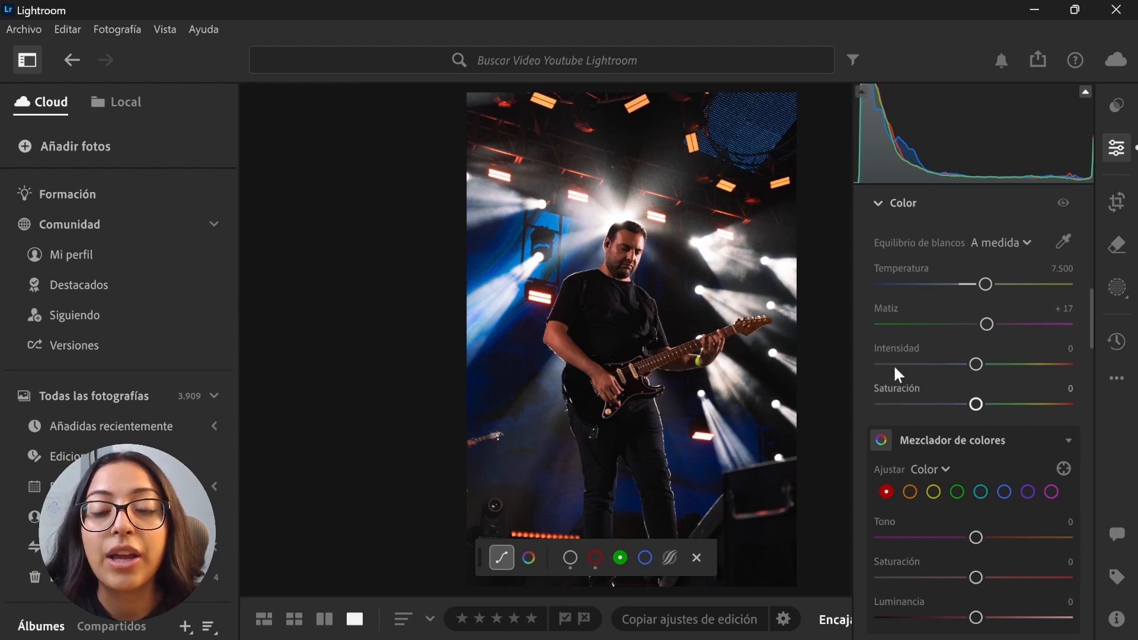
Set the photo's Intensidad to −17 and Saturación to +19.
mouse_move(979, 404)
left_mouse_down()
mouse_move(1076, 404)
mouse_move(978, 404)
left_mouse_up()
left_click_drag(993, 363, 997, 406)
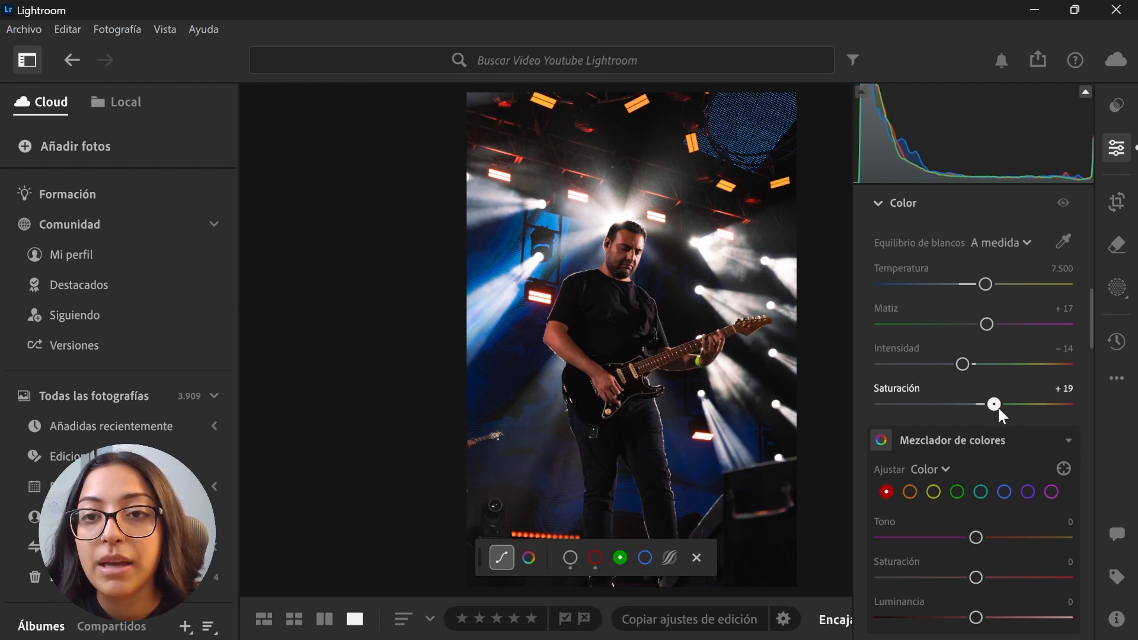
left_click_drag(961, 364, 959, 371)
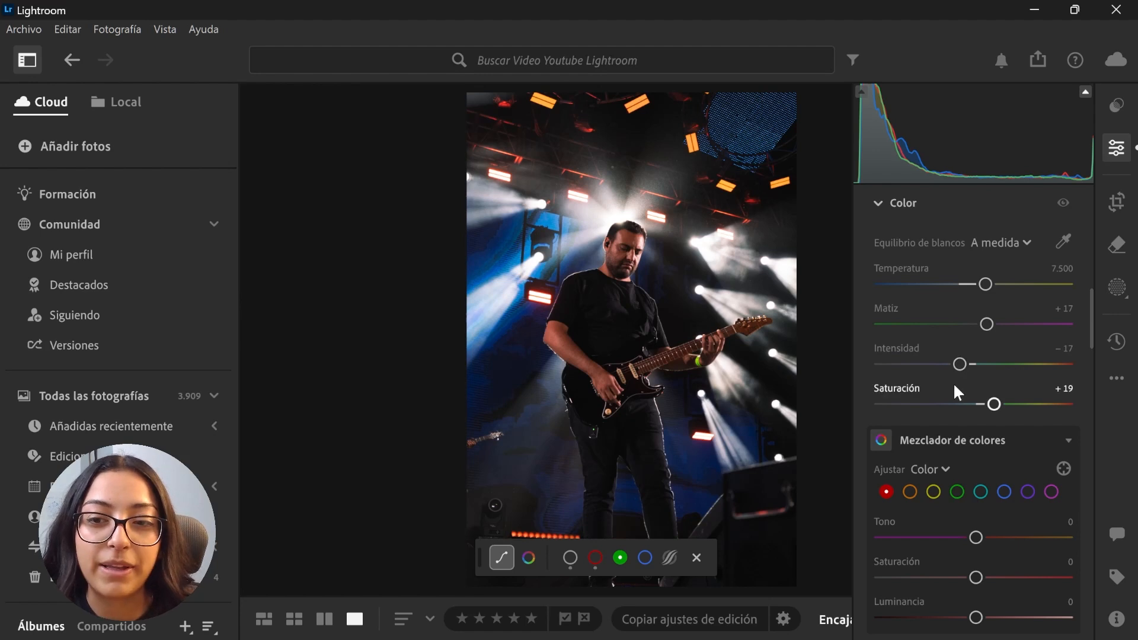
Set the orange Saturación to −25 in the color mixer and close the on-image adjustment bar.
scroll(1081, 428, "down", 3)
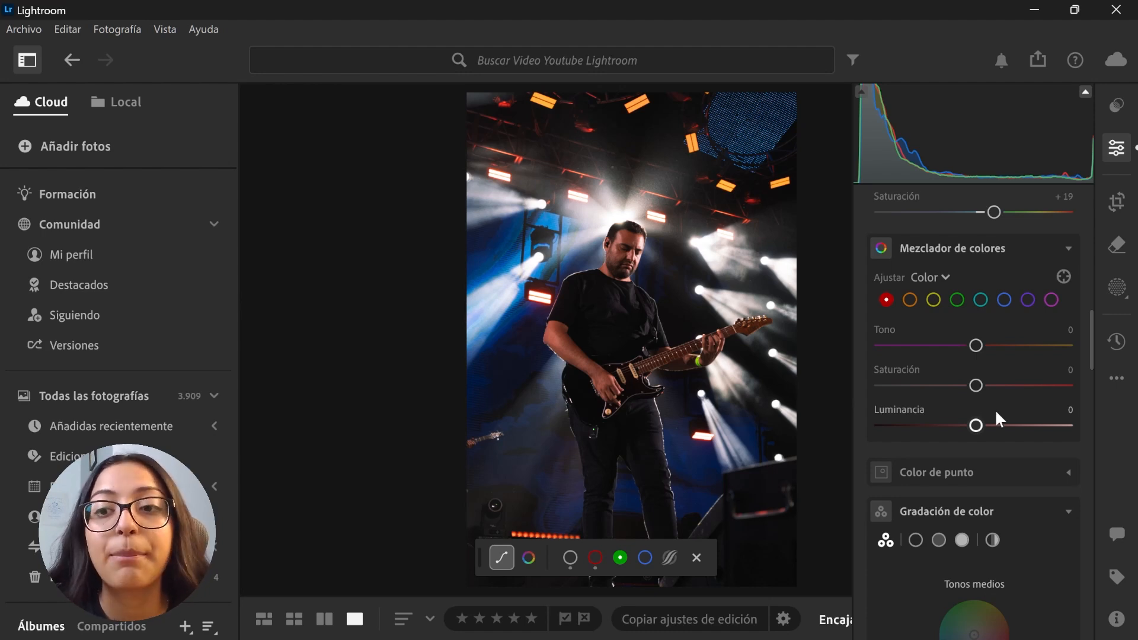
left_click(956, 299)
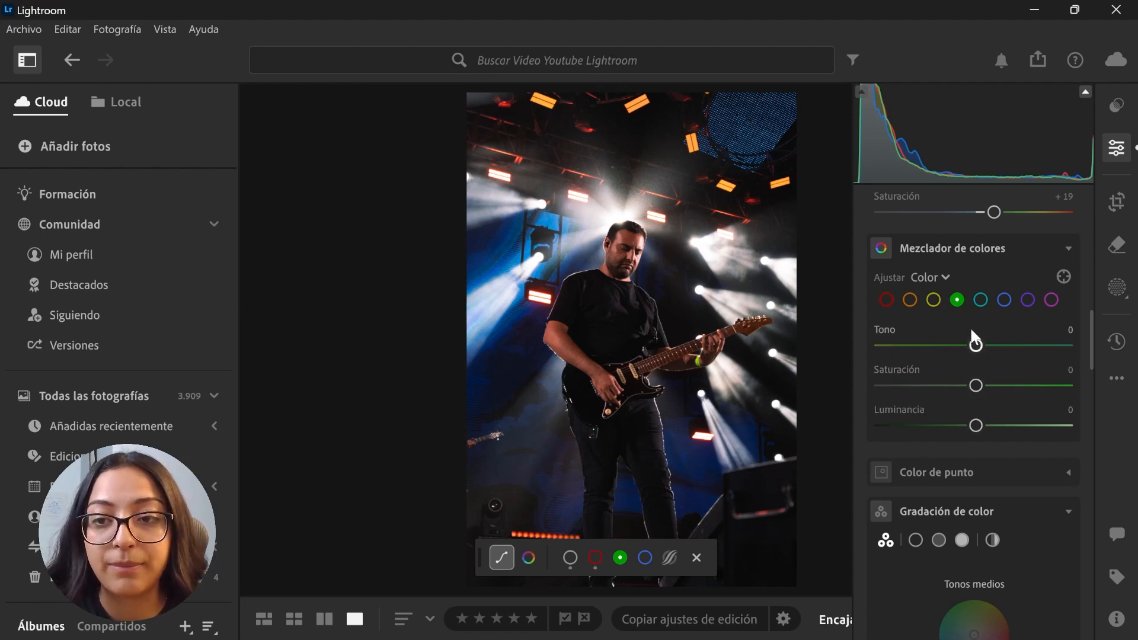
left_click(910, 301)
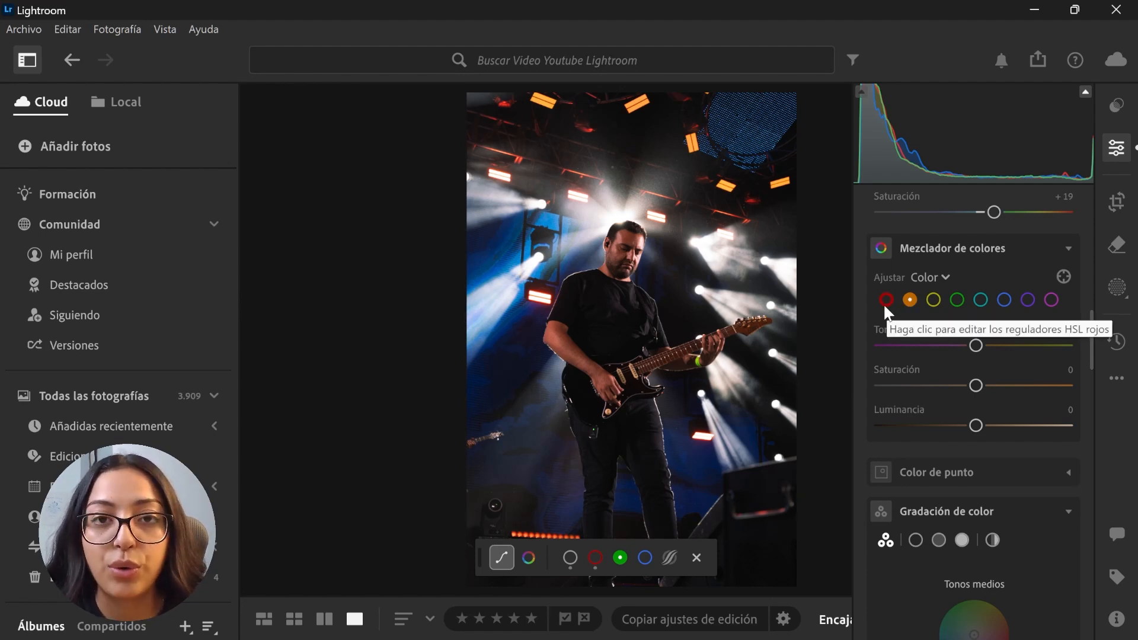
left_click(886, 301)
left_click(908, 301)
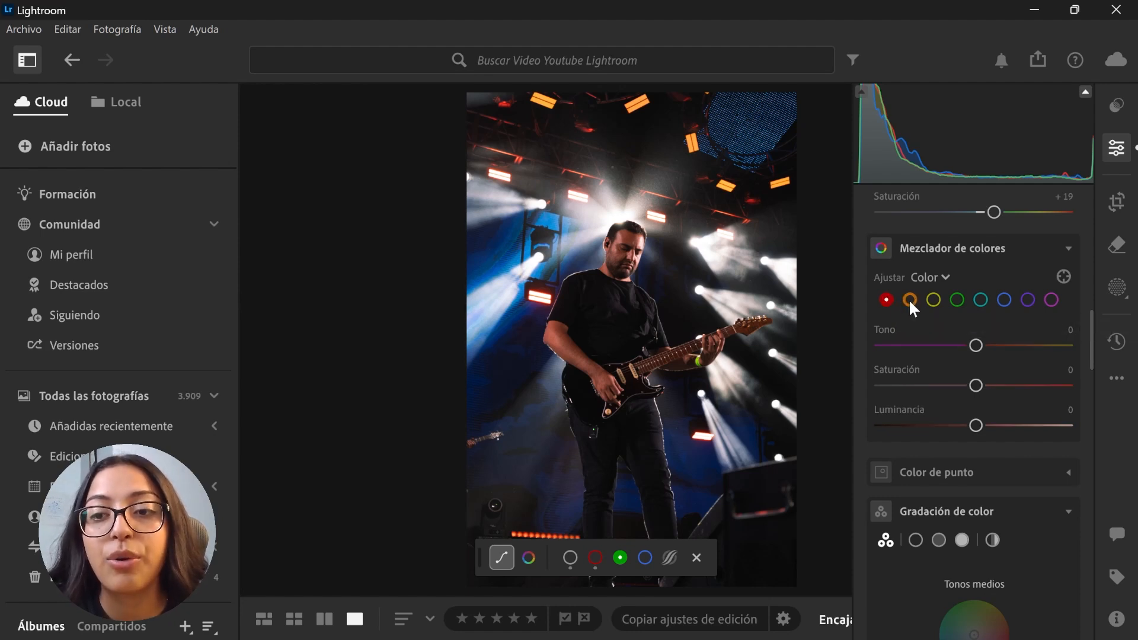
left_click_drag(975, 385, 952, 385)
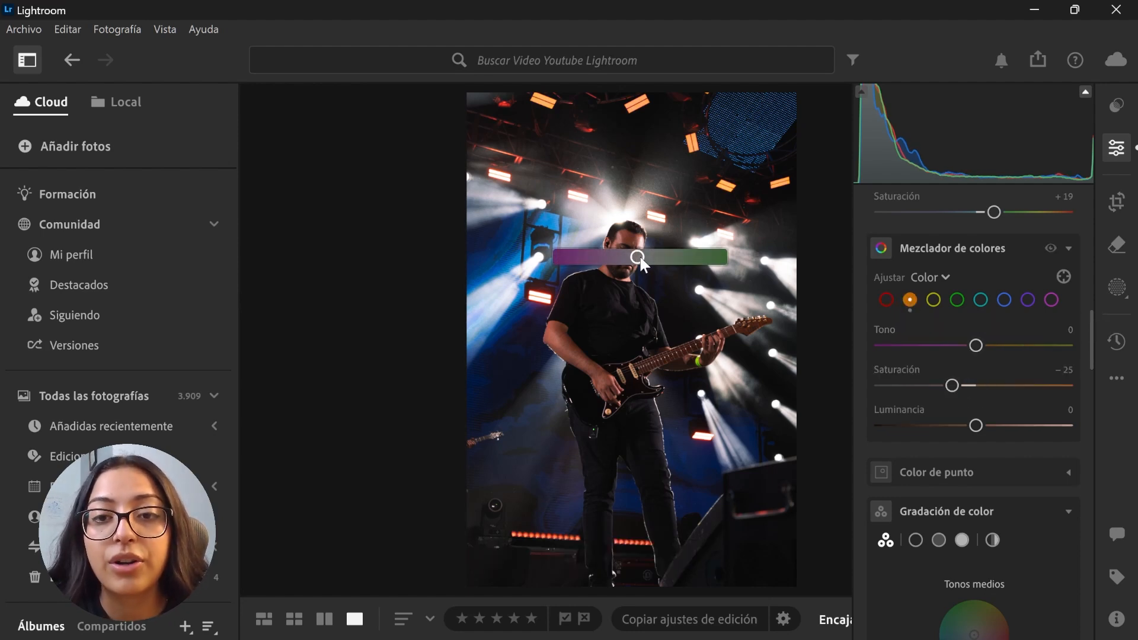
left_click(696, 558)
Tint the shadows orange in Gradación de color with Tono 34 and Saturación 41.
scroll(1065, 325, "down", 5)
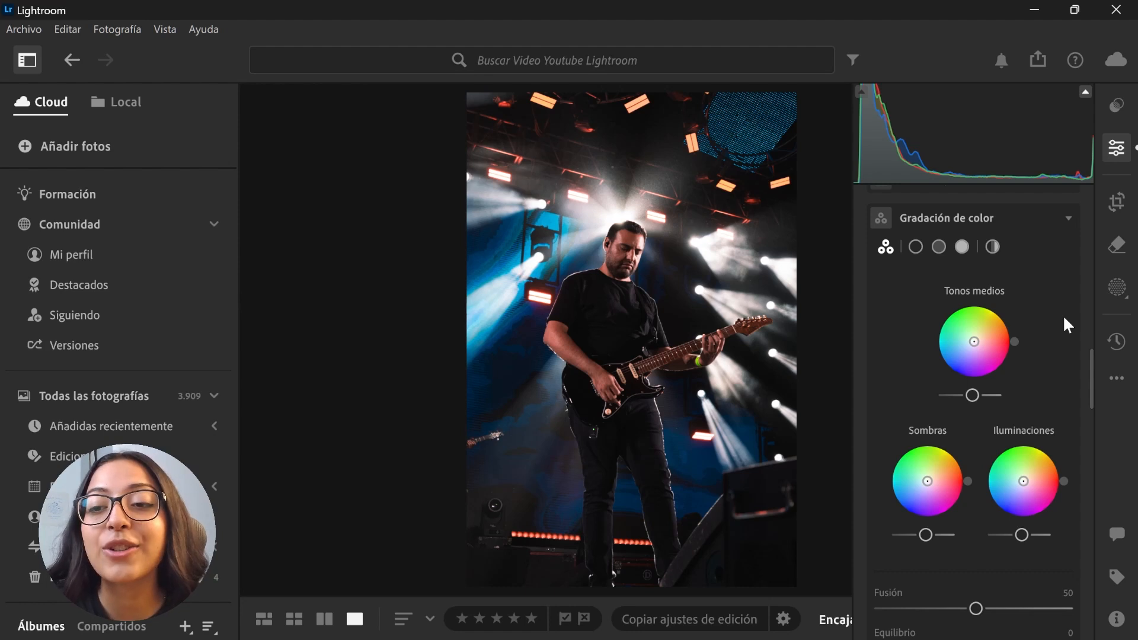
scroll(1061, 315, "down", 2)
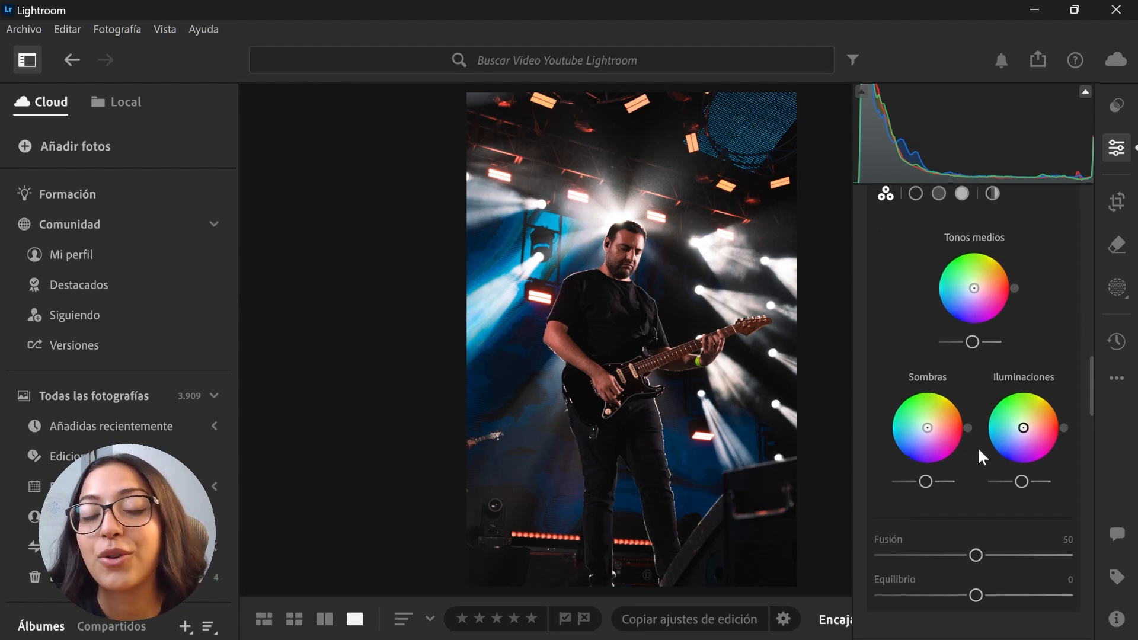
scroll(959, 374, "up", 2)
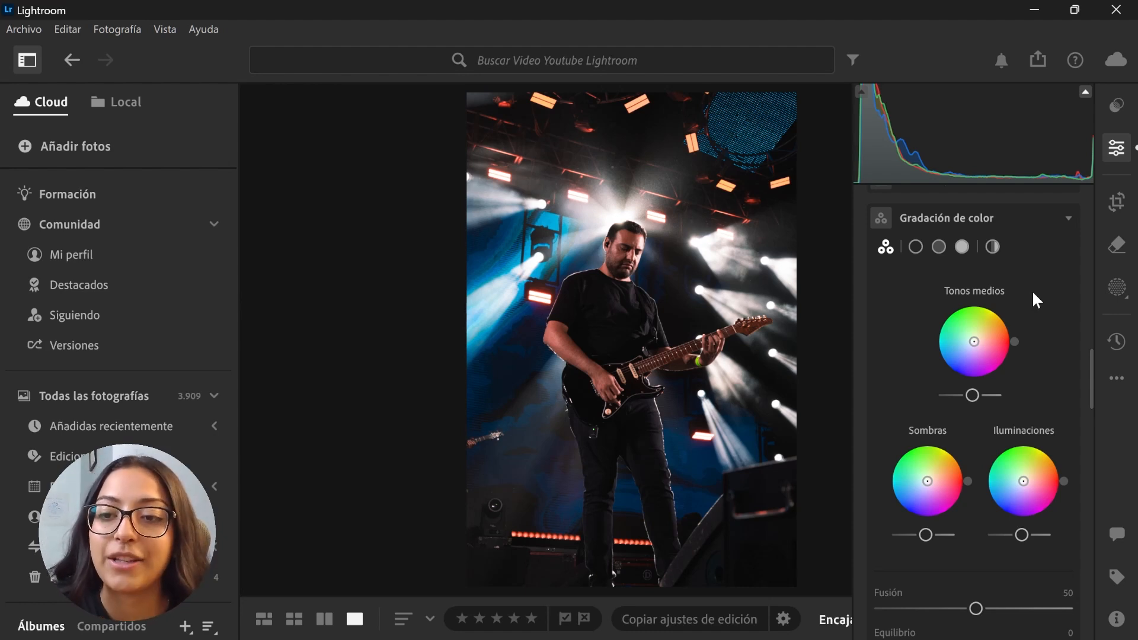
left_click(919, 244)
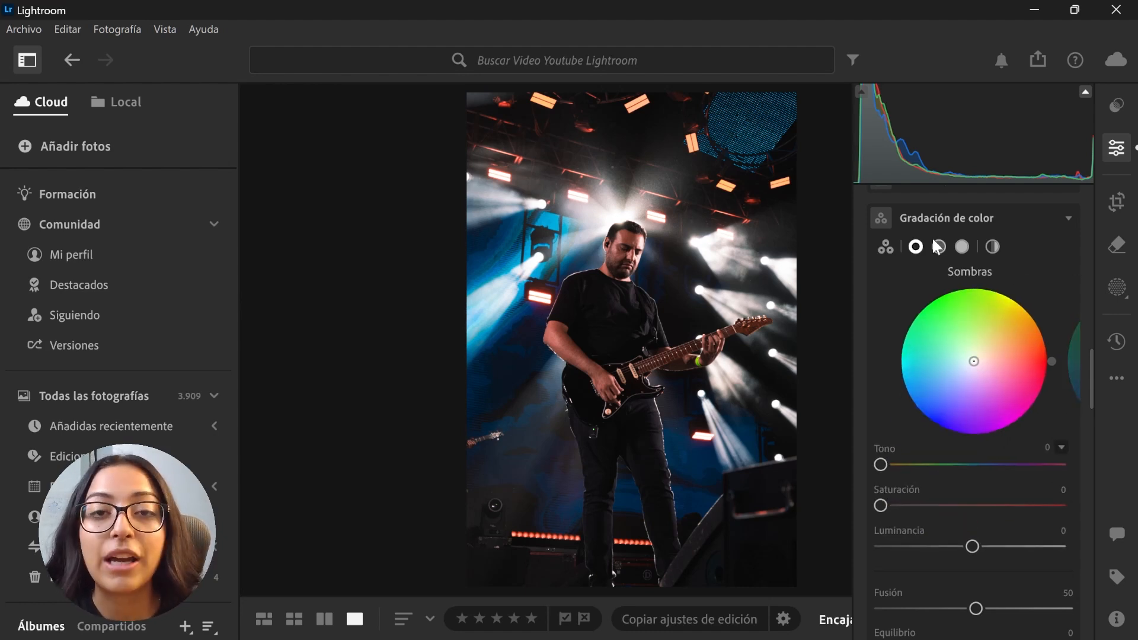
scroll(1034, 264, "down", 1)
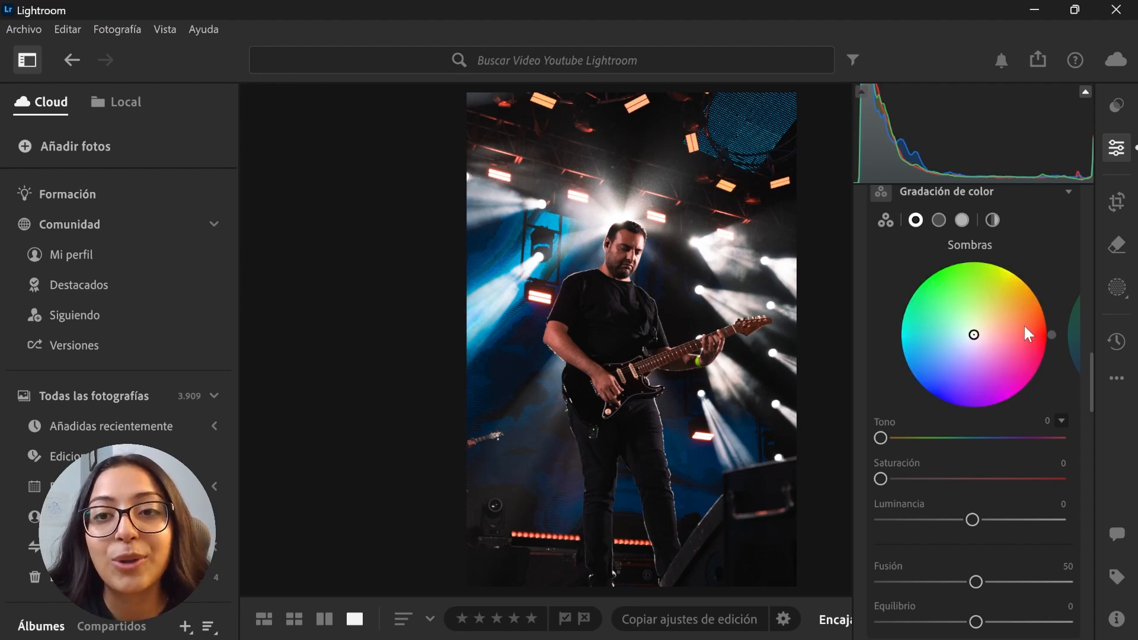
left_click_drag(1052, 333, 1030, 297)
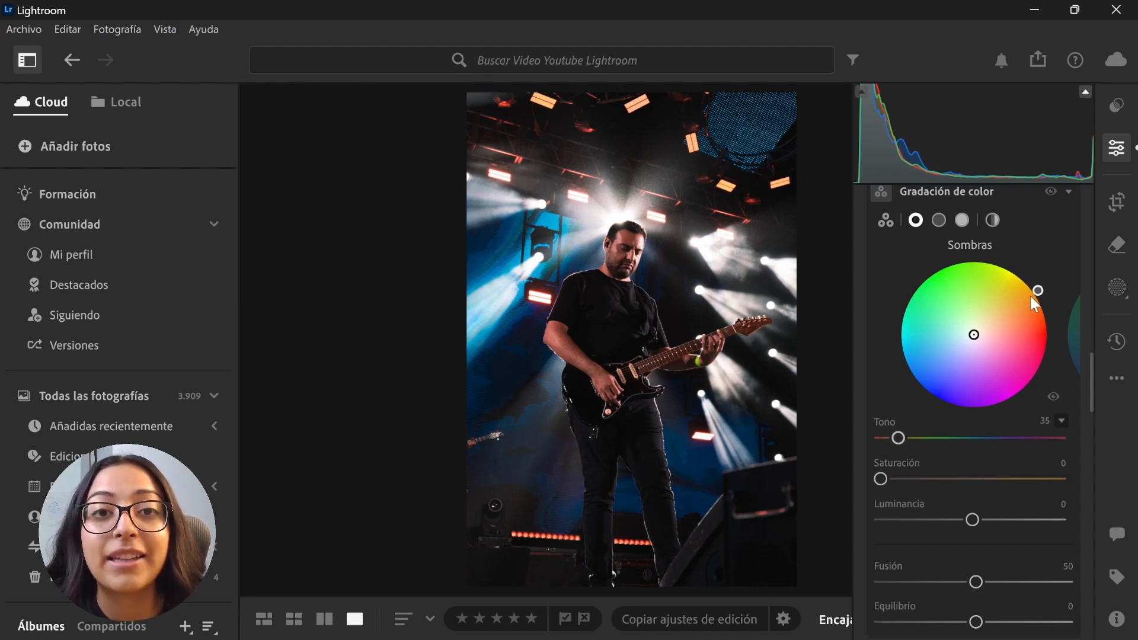
mouse_move(1030, 297)
left_mouse_down()
mouse_move(1040, 293)
mouse_move(1014, 294)
mouse_move(1040, 292)
left_mouse_up()
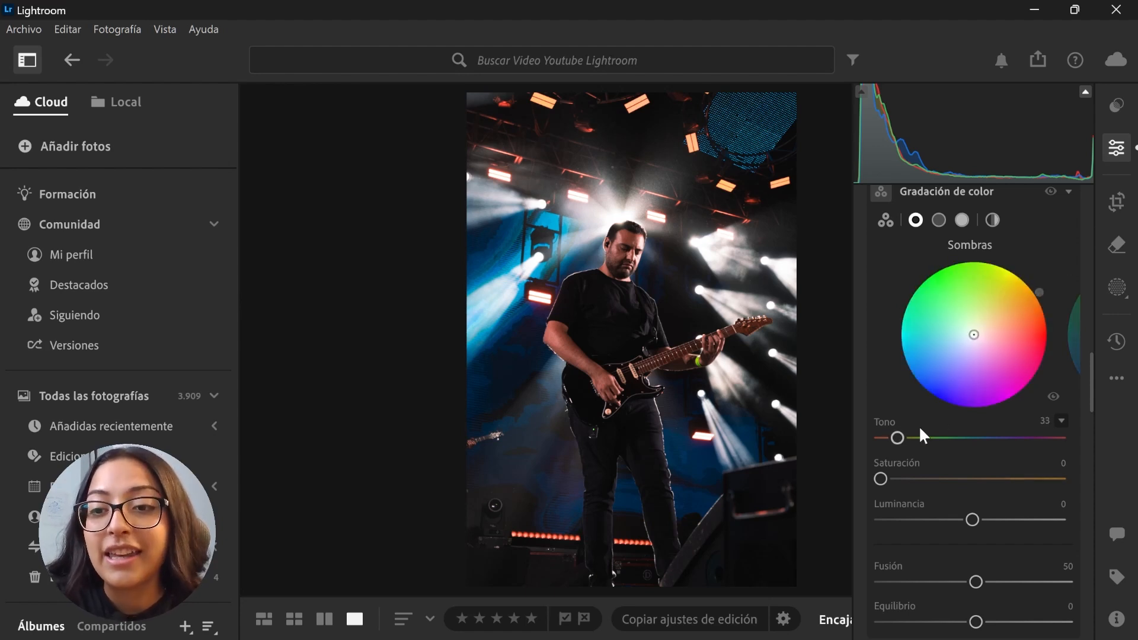
mouse_move(1041, 290)
left_mouse_down()
mouse_move(1043, 299)
mouse_move(1039, 291)
left_mouse_up()
left_click_drag(900, 482, 955, 480)
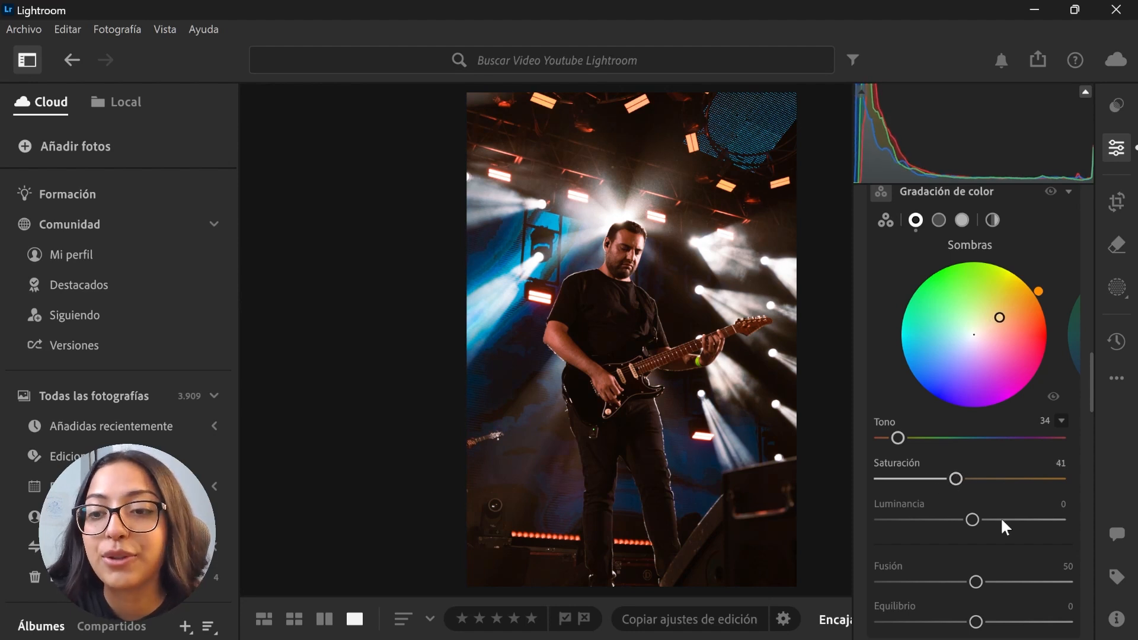
Set the shadows' Luminancia to −12 and Saturación to 27, with Fusión at 100 and Equilibrio at +77.
left_click_drag(973, 520, 1041, 503)
scroll(968, 522, "down", 2)
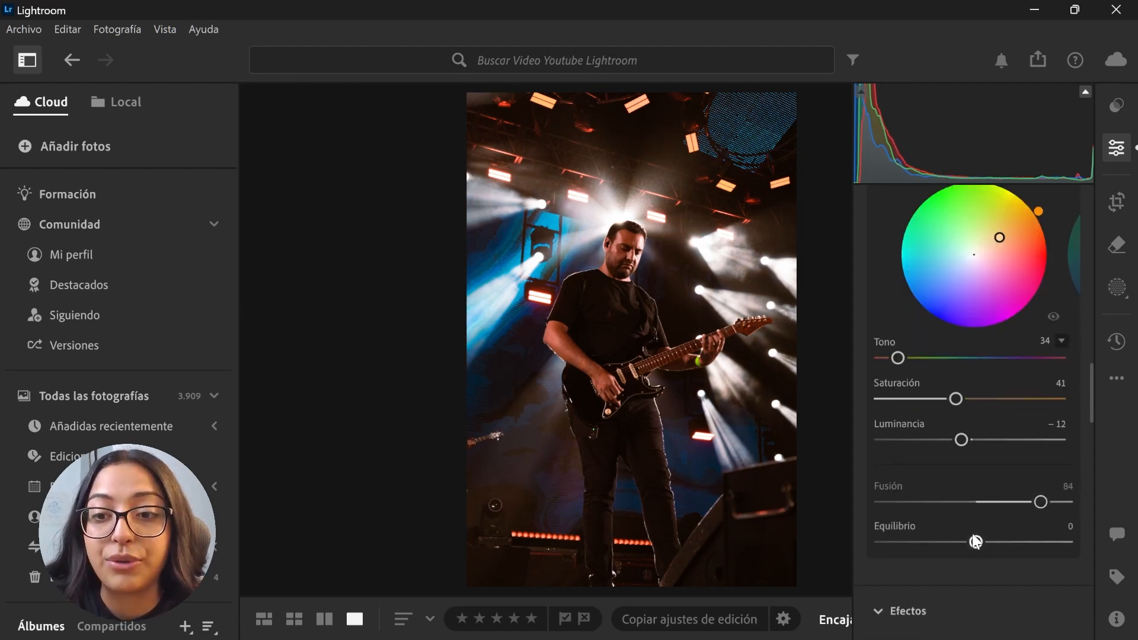
left_click_drag(976, 542, 1012, 542)
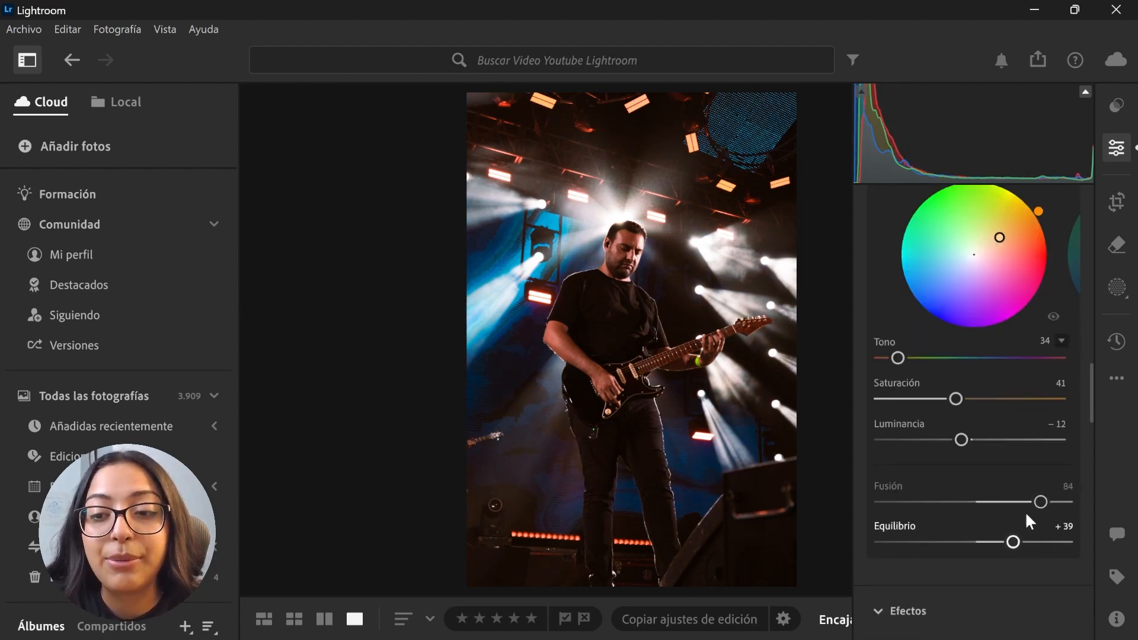
left_click_drag(1040, 502, 1090, 501)
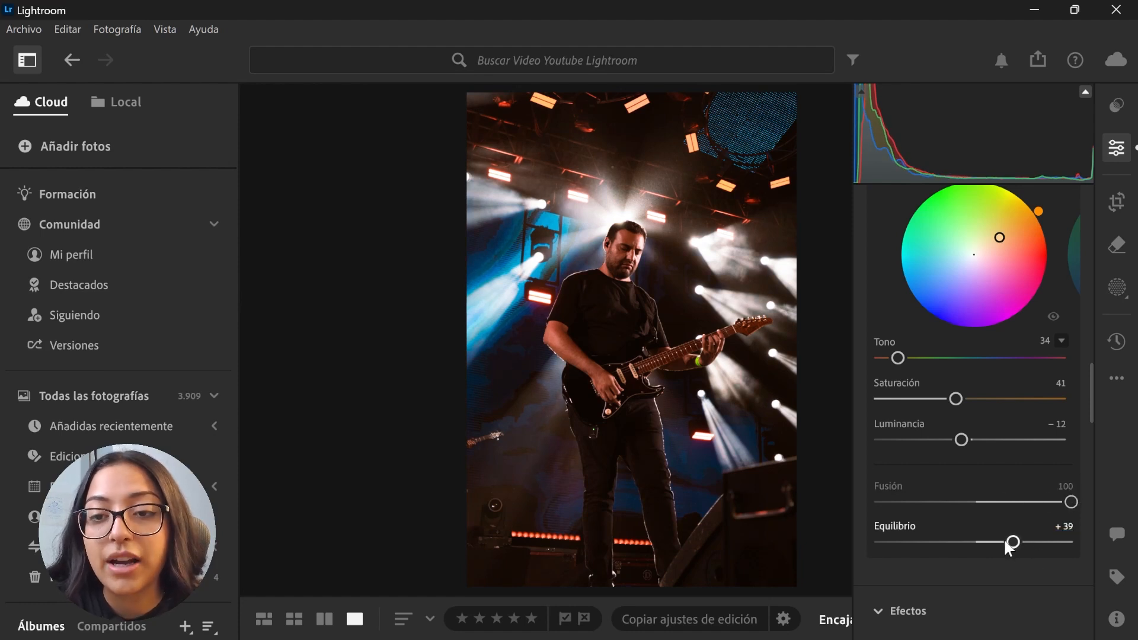
left_click_drag(1012, 541, 1049, 541)
mouse_move(929, 398)
left_mouse_down()
mouse_move(920, 398)
mouse_move(930, 398)
left_mouse_up()
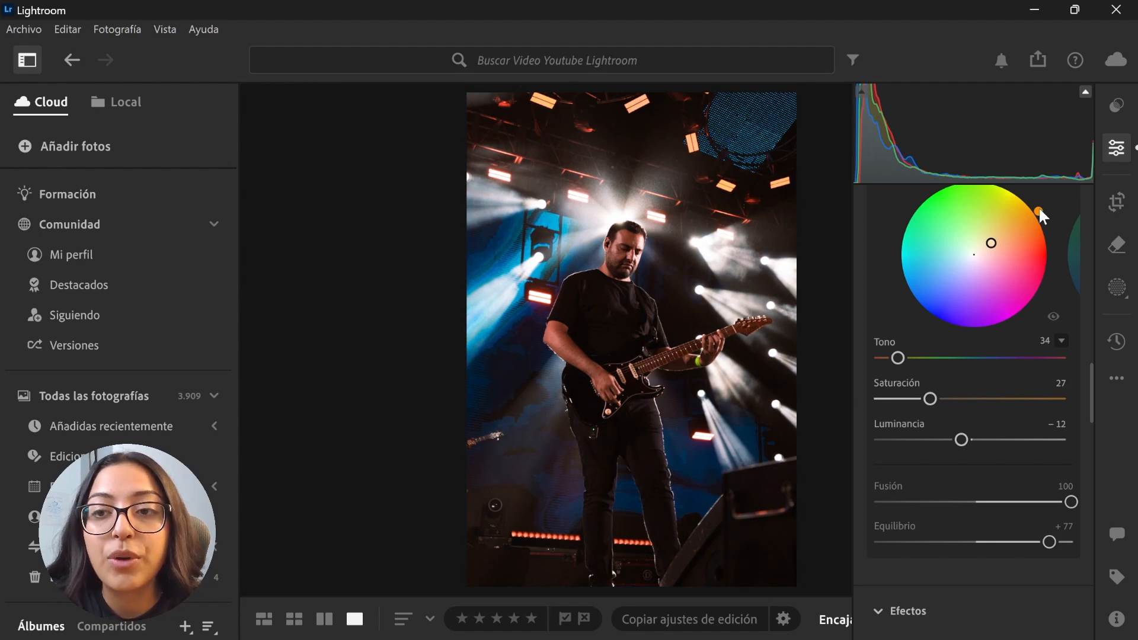
Change the shadow tint to blue with Tono 210, Saturación 22 and Luminancia −5, and hide the shadow grading to compare.
left_click_drag(1039, 210, 908, 293)
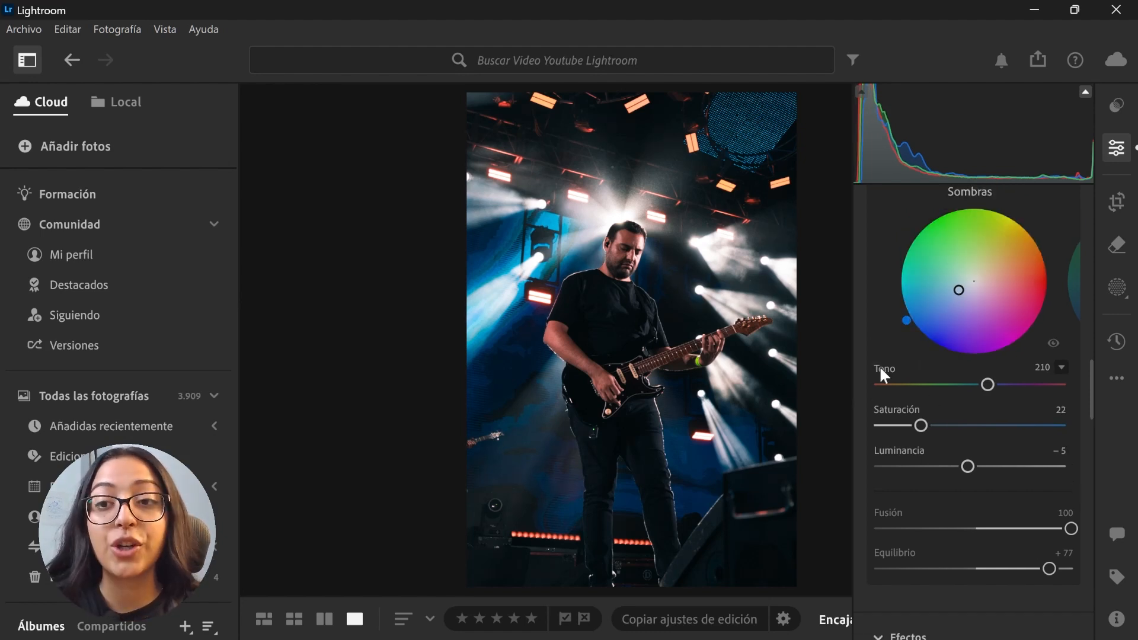
scroll(908, 277, "up", 2)
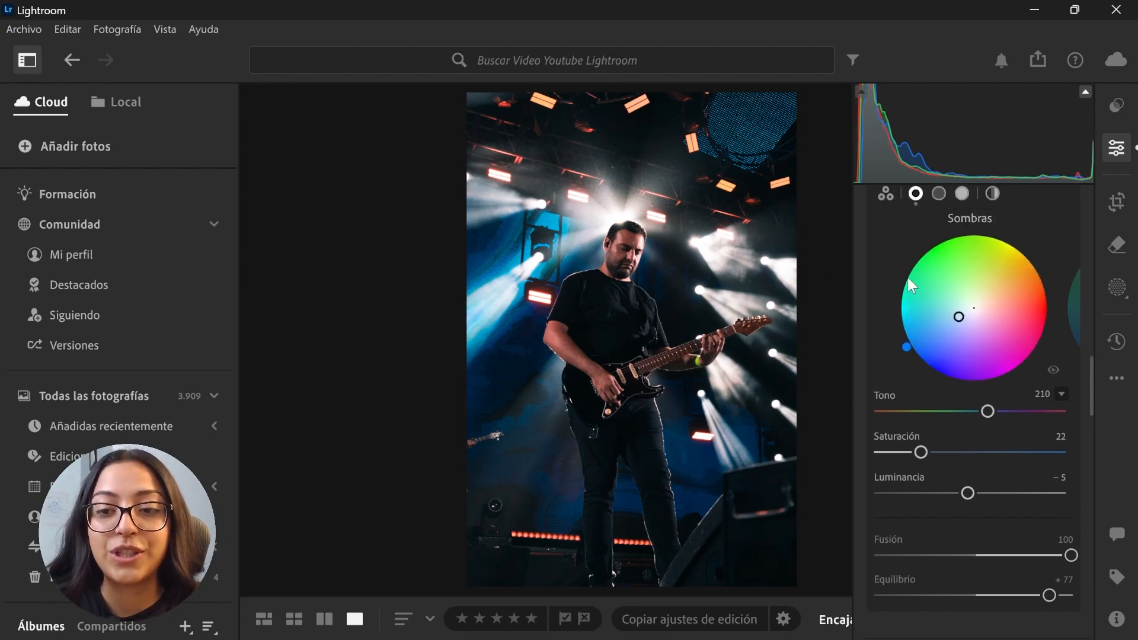
scroll(901, 265, "up", 1)
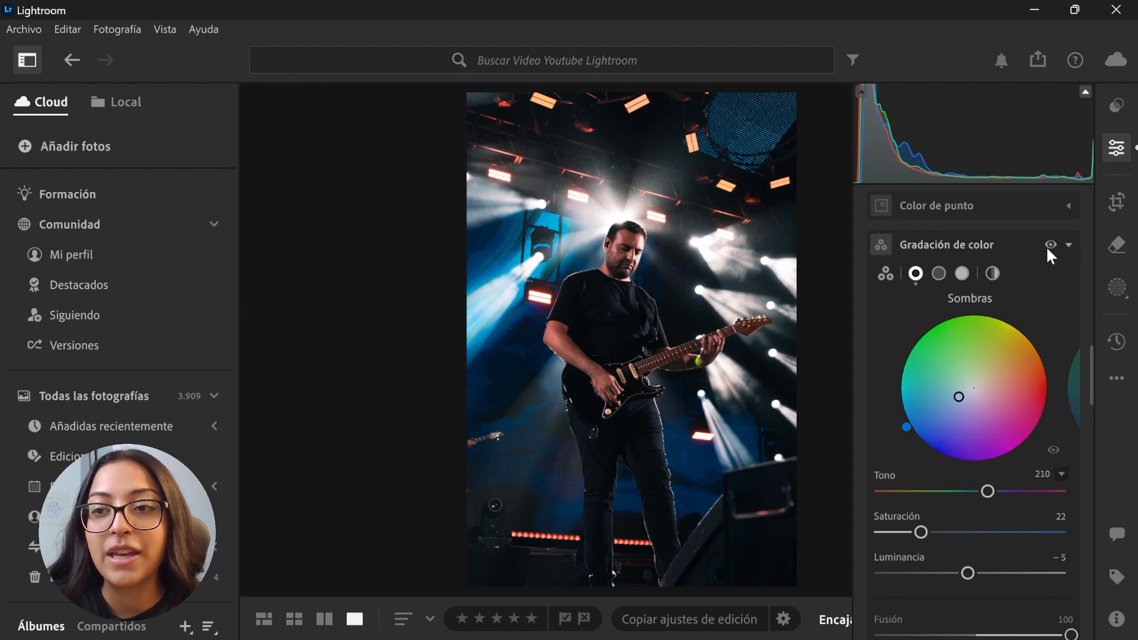
left_click(1054, 452)
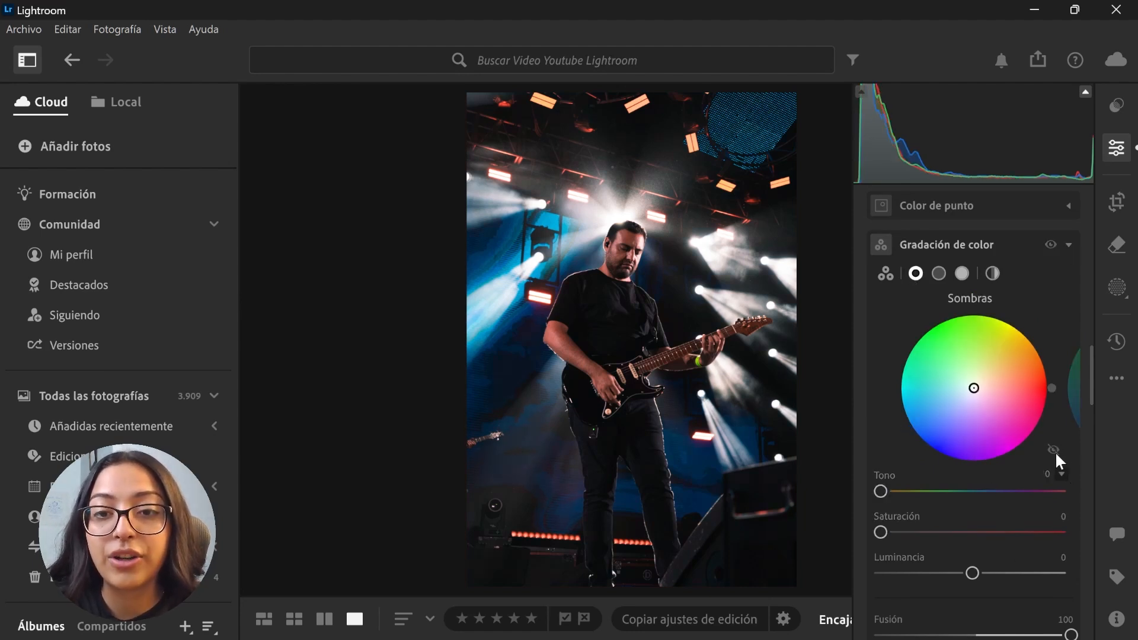
Switch the shadow grading off and on repeatedly to compare its effect on the photo, leaving it visible.
left_click(1054, 450)
left_click(1054, 450)
left_click(1054, 450)
left_click(1054, 449)
left_click(1053, 450)
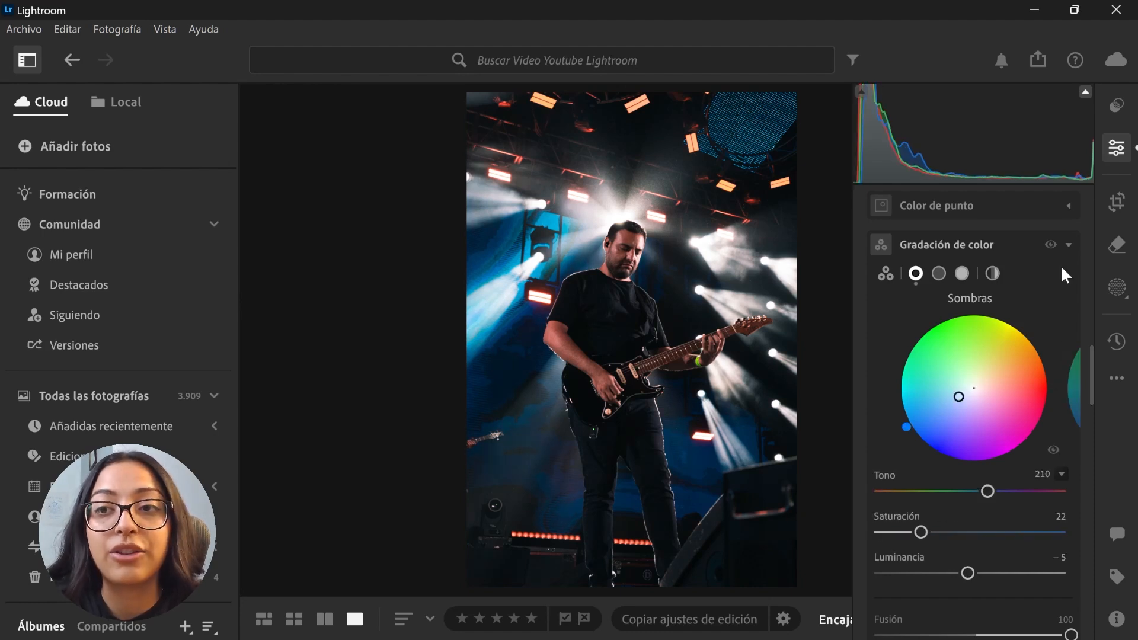
Hide the editing controls and compare the guitarist photo with its original version twice.
left_click(1116, 147)
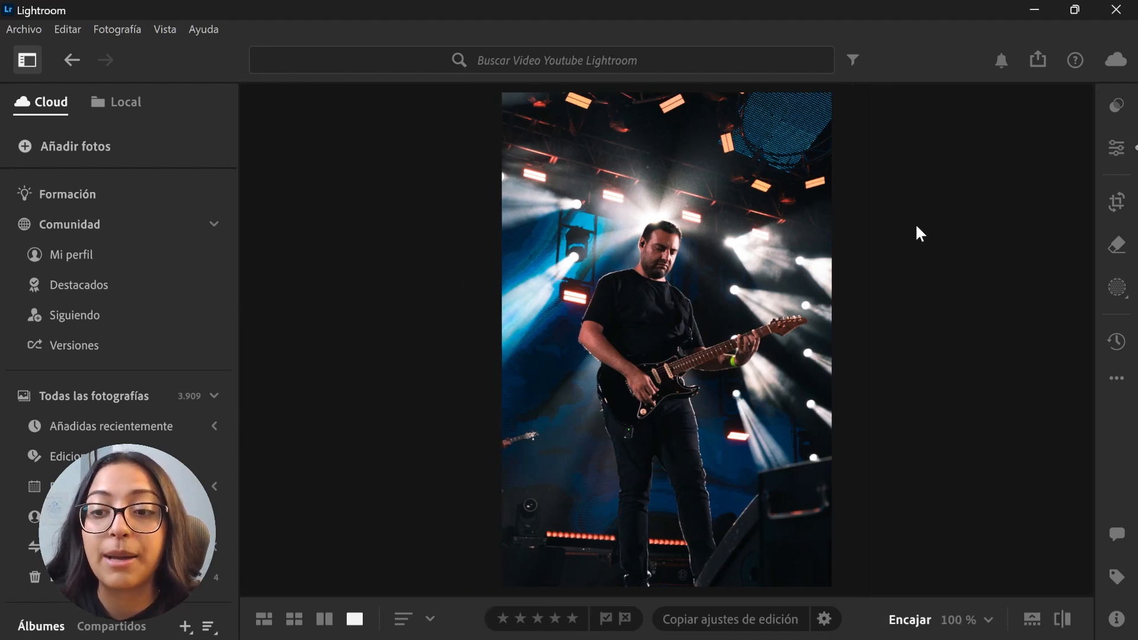
left_click(1063, 619)
left_click(1064, 613)
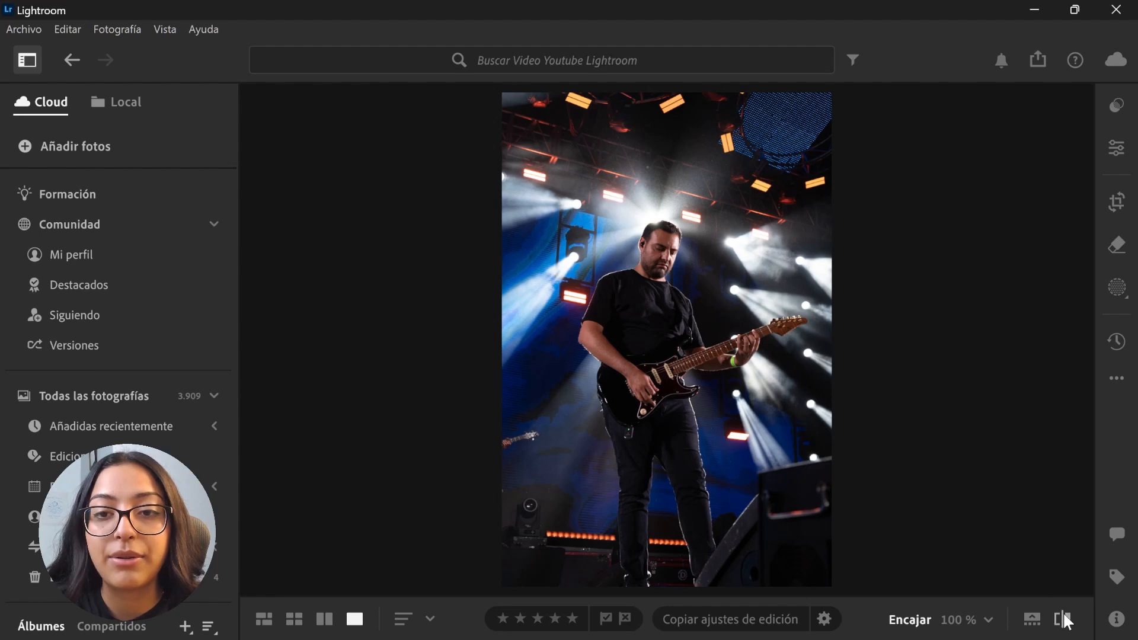
left_click(1065, 613)
left_click(1064, 619)
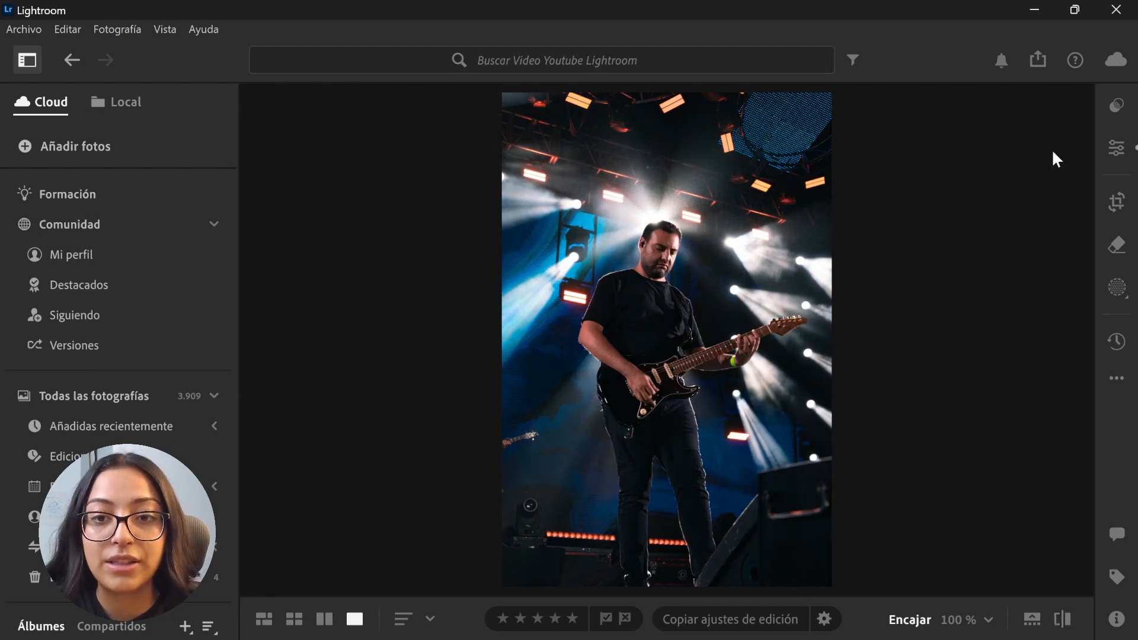
Tint the midtones orange in Gradación de color with Tono 36 and Saturación 38, and set Equilibrio to +80.
left_click(1116, 147)
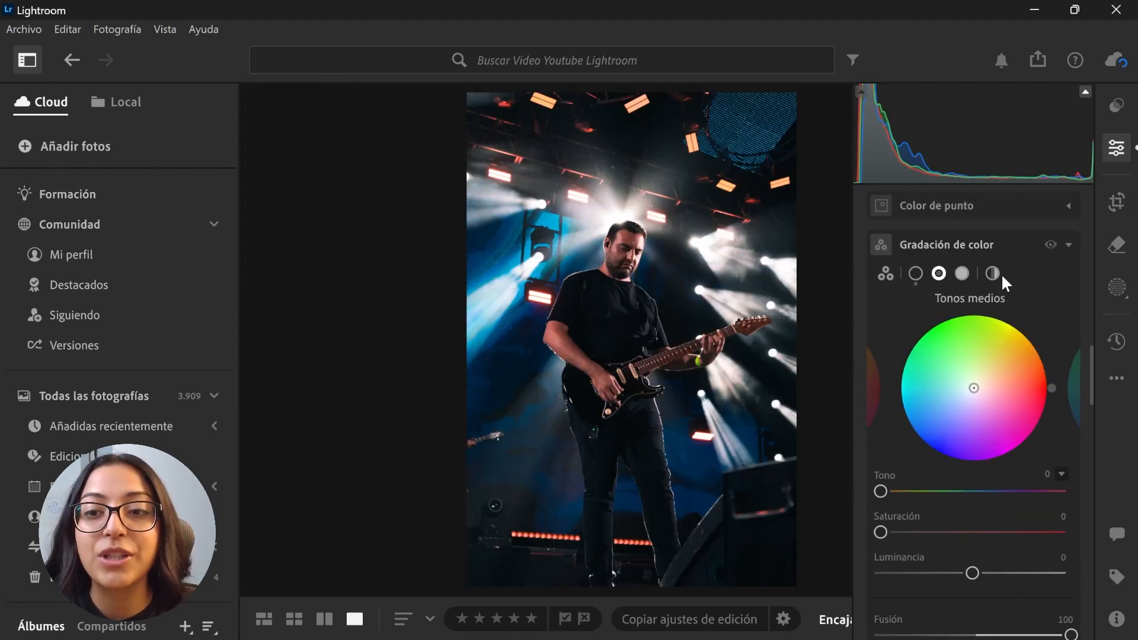
left_click_drag(1047, 411, 1045, 338)
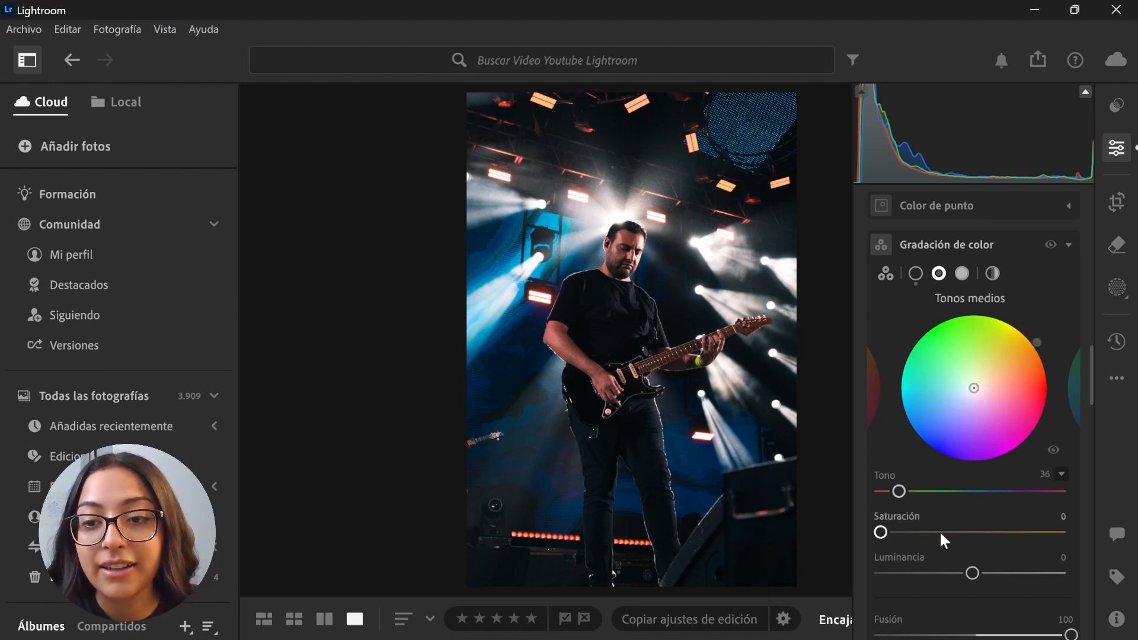
left_click_drag(880, 530, 950, 532)
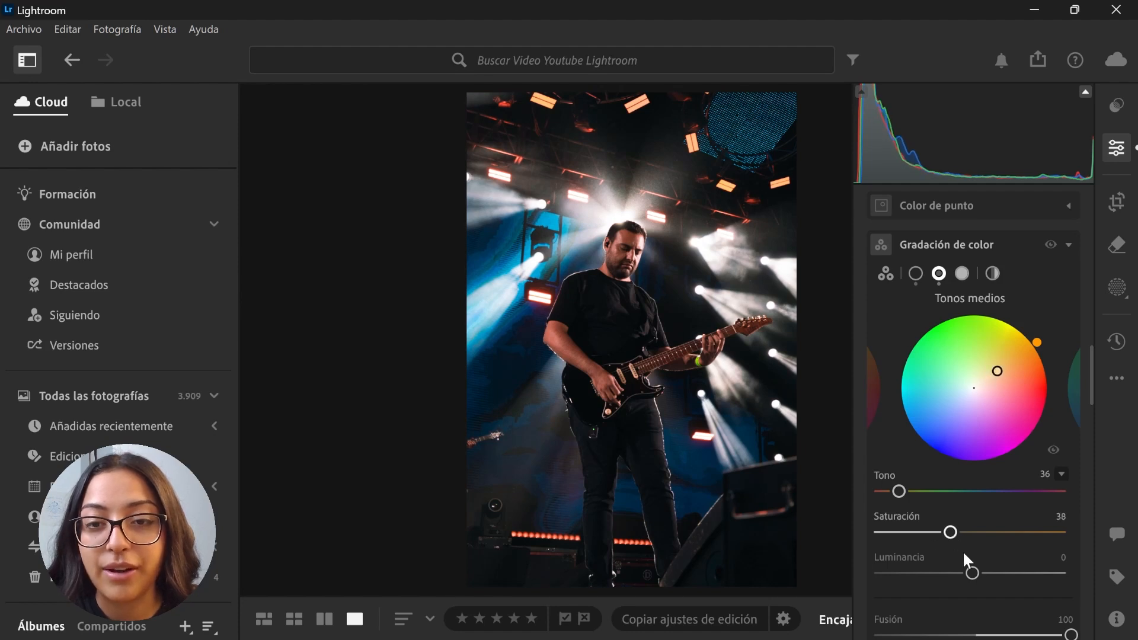
scroll(972, 548, "down", 2)
scroll(972, 546, "down", 3)
left_click_drag(1048, 541, 1051, 539)
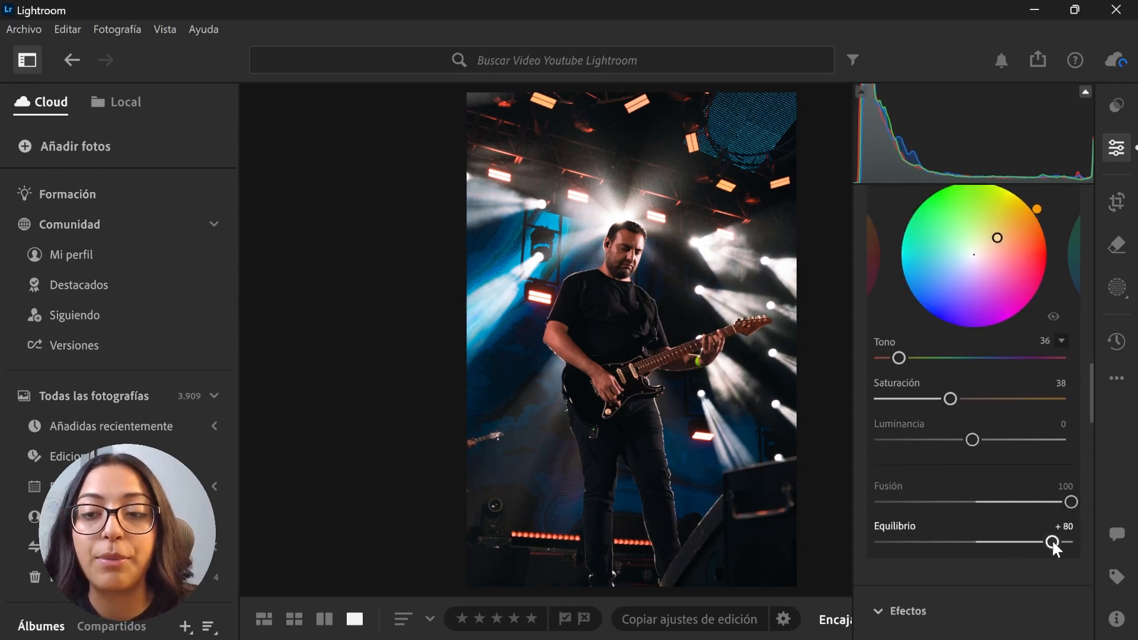
Adjust the midtones' Luminancia, compare the photo with the midtone grading hidden and shown, and reduce their Saturación.
left_click_drag(982, 445, 1011, 444)
mouse_move(958, 401)
left_mouse_down()
mouse_move(982, 397)
mouse_move(954, 399)
left_mouse_up()
left_click(1051, 315)
left_click(1051, 315)
left_click(1052, 315)
left_click_drag(955, 397, 935, 398)
Switch the color grading to Iluminaciones and examine the spotlights and the light behind the guitarist's head up close.
scroll(937, 400, "up", 2)
left_click(959, 276)
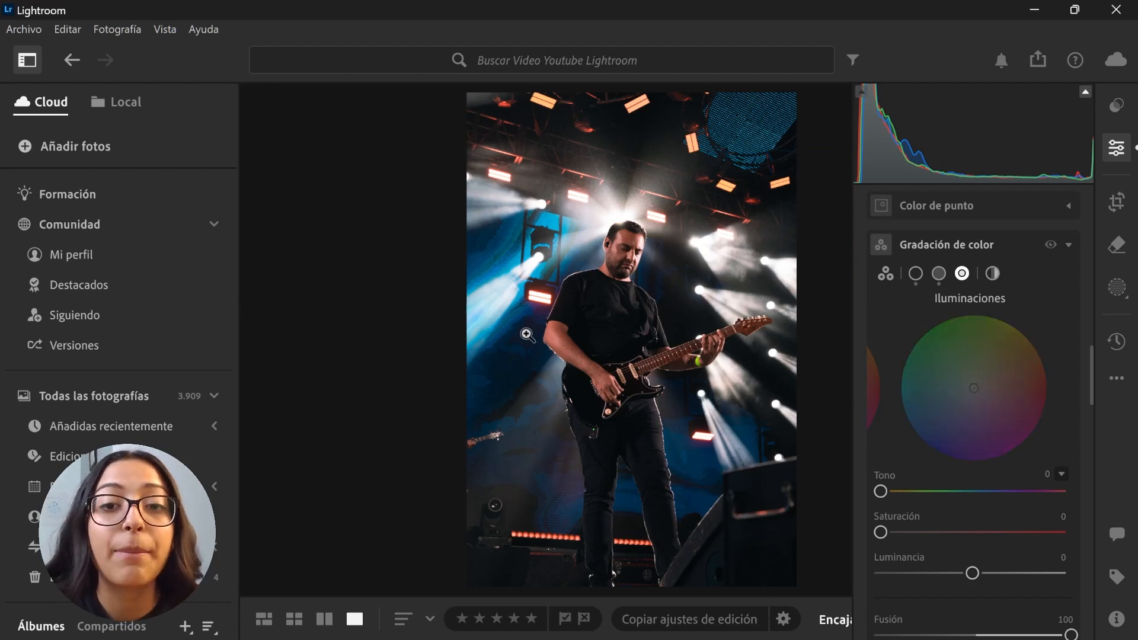
left_click(541, 261)
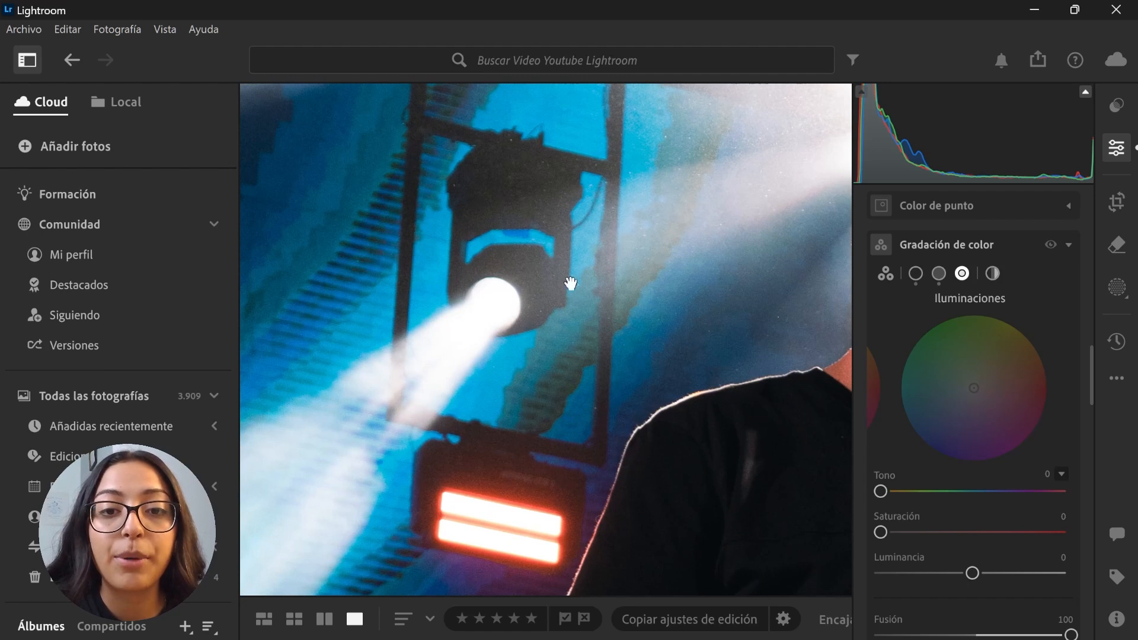
left_click(604, 267)
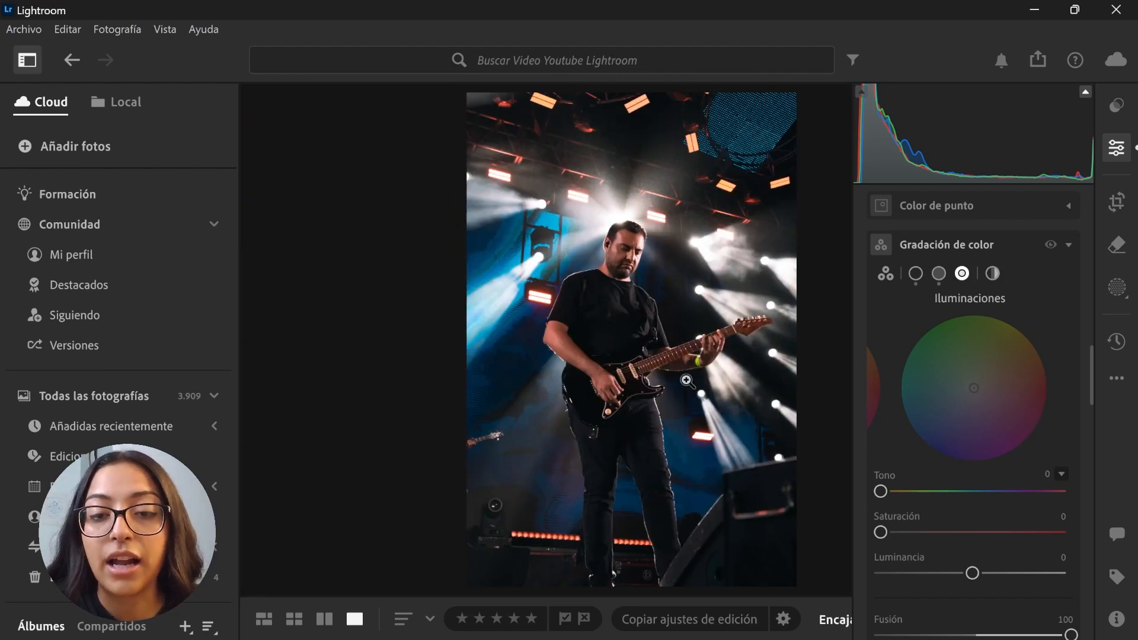
left_click(632, 213)
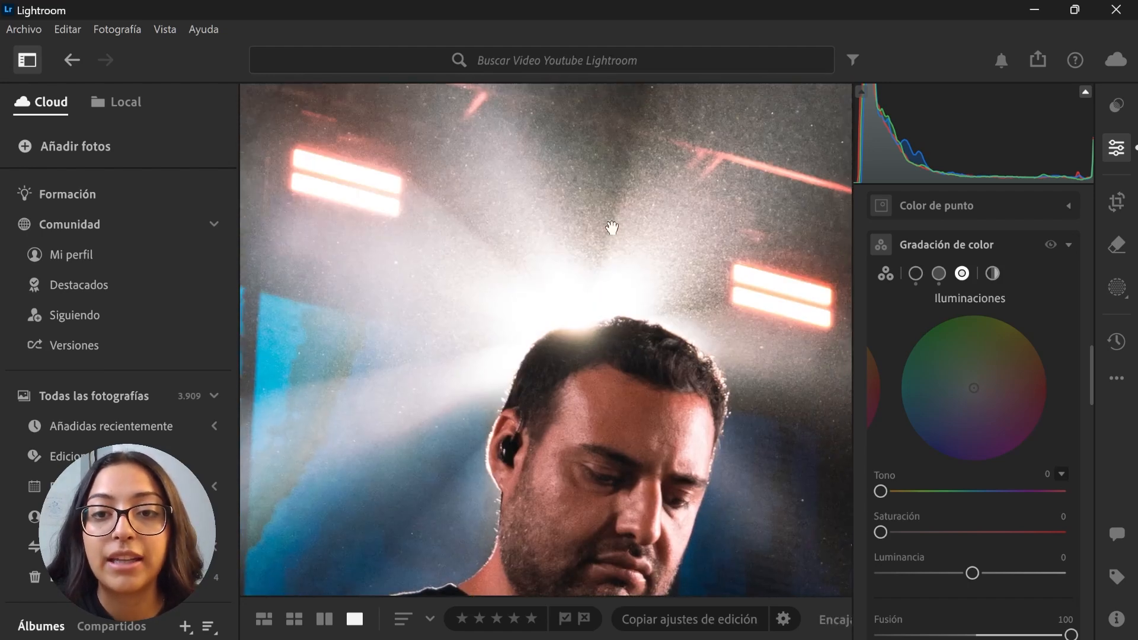
left_click(649, 316)
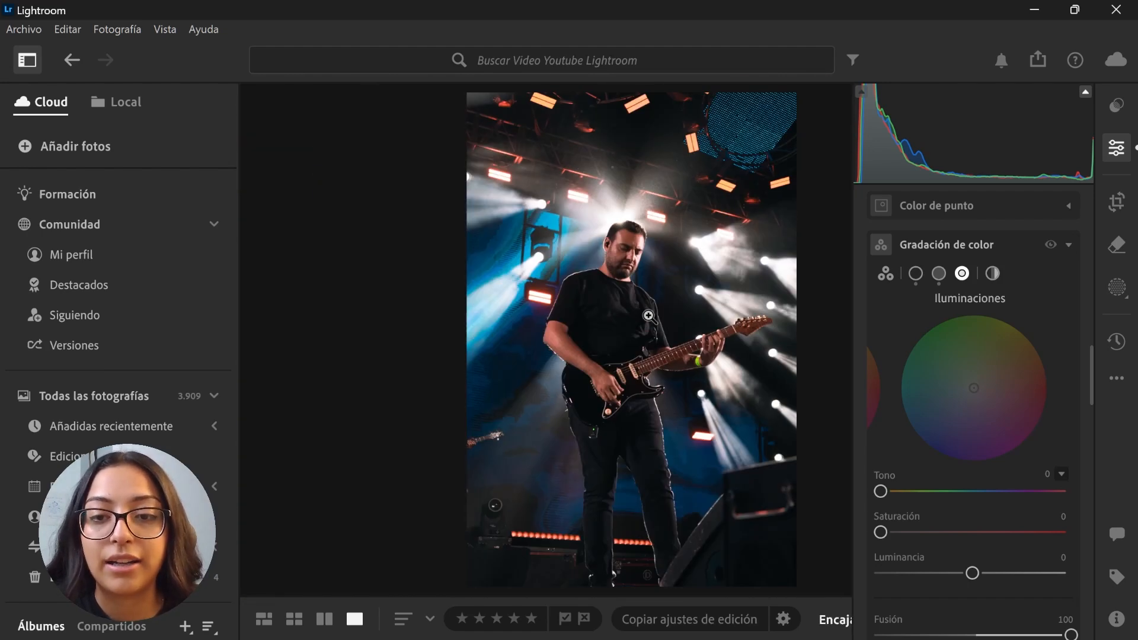
left_click(644, 270)
left_click_drag(566, 101, 617, 385)
left_click(616, 385)
Tint the highlights orange with Tono 36 and Saturación 7.
mouse_move(974, 388)
left_mouse_down()
mouse_move(996, 355)
mouse_move(915, 406)
mouse_move(947, 346)
mouse_move(1015, 339)
mouse_move(1012, 367)
mouse_move(996, 369)
mouse_move(997, 357)
mouse_move(1001, 372)
mouse_move(975, 387)
left_mouse_up()
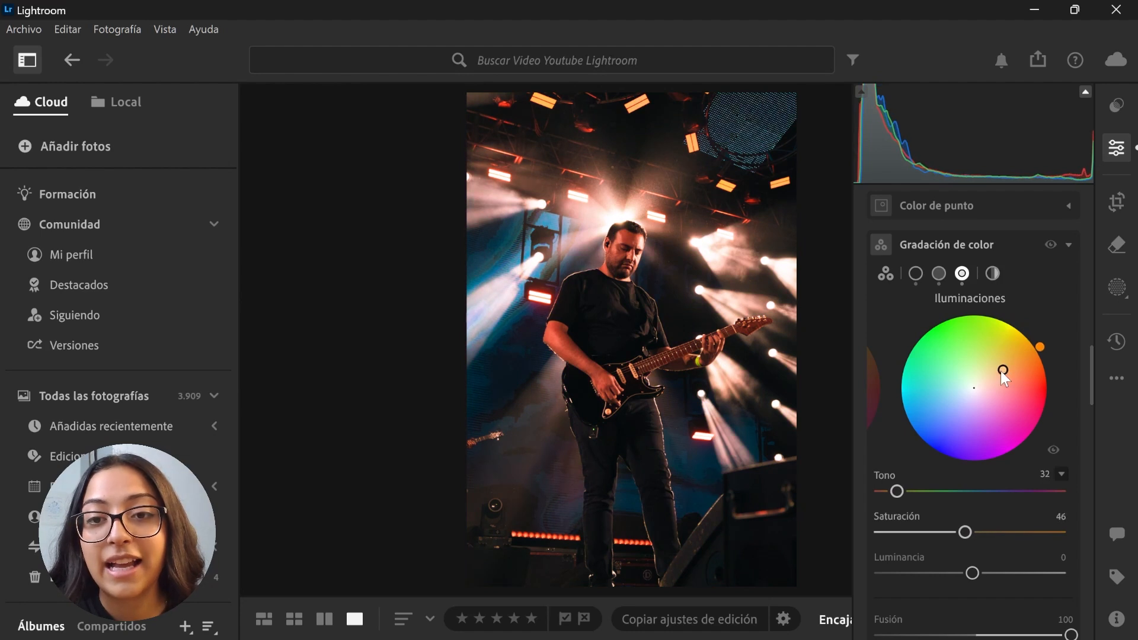
left_click_drag(1040, 347, 1041, 339)
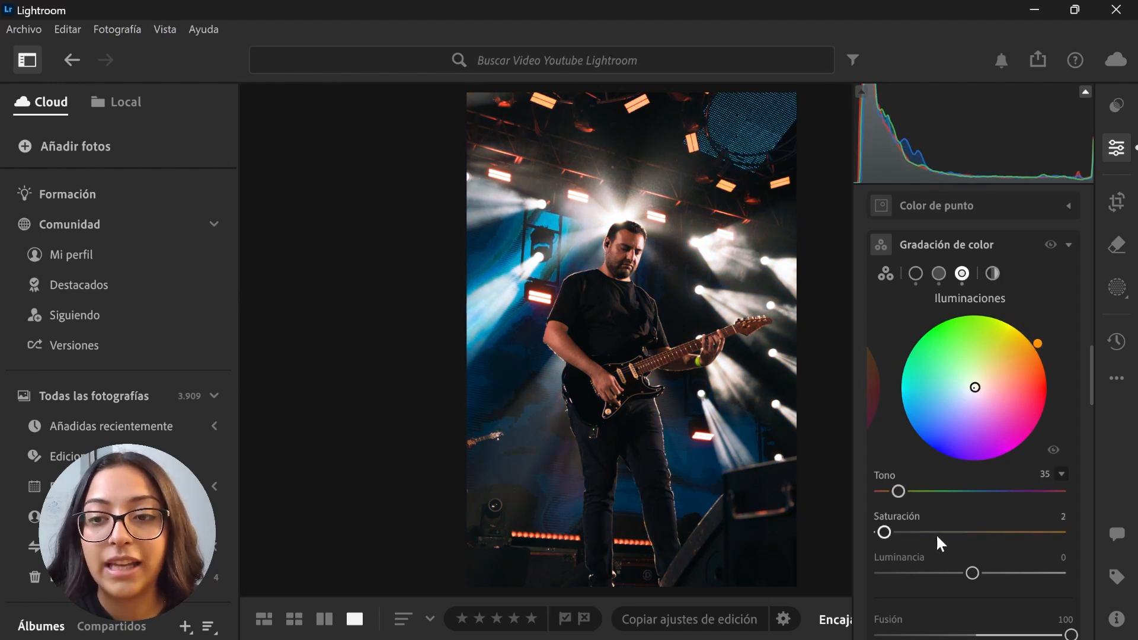
left_click_drag(883, 532, 908, 532)
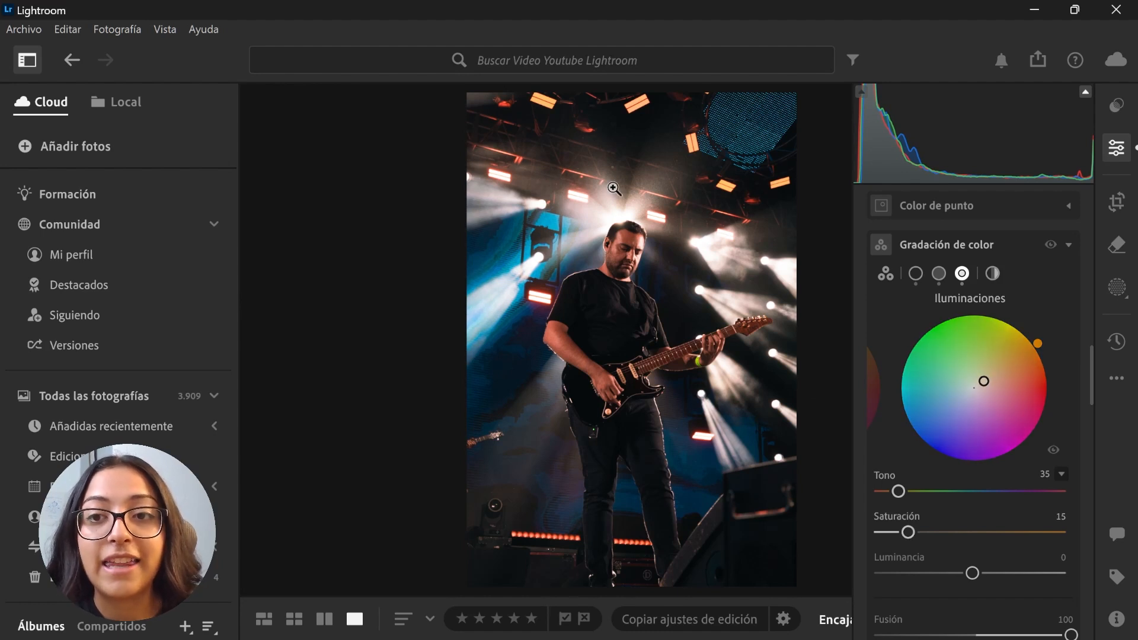
left_click_drag(908, 532, 892, 532)
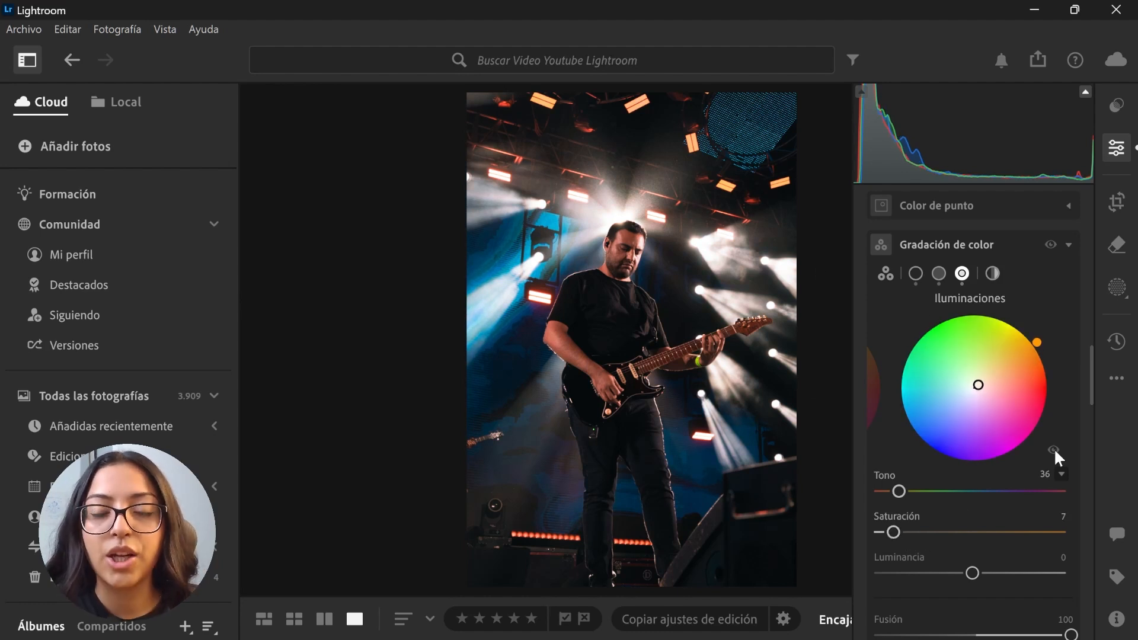
Set the Temperatura to 7.034 and choose the Sombra white balance preset.
scroll(1061, 332, "up", 10)
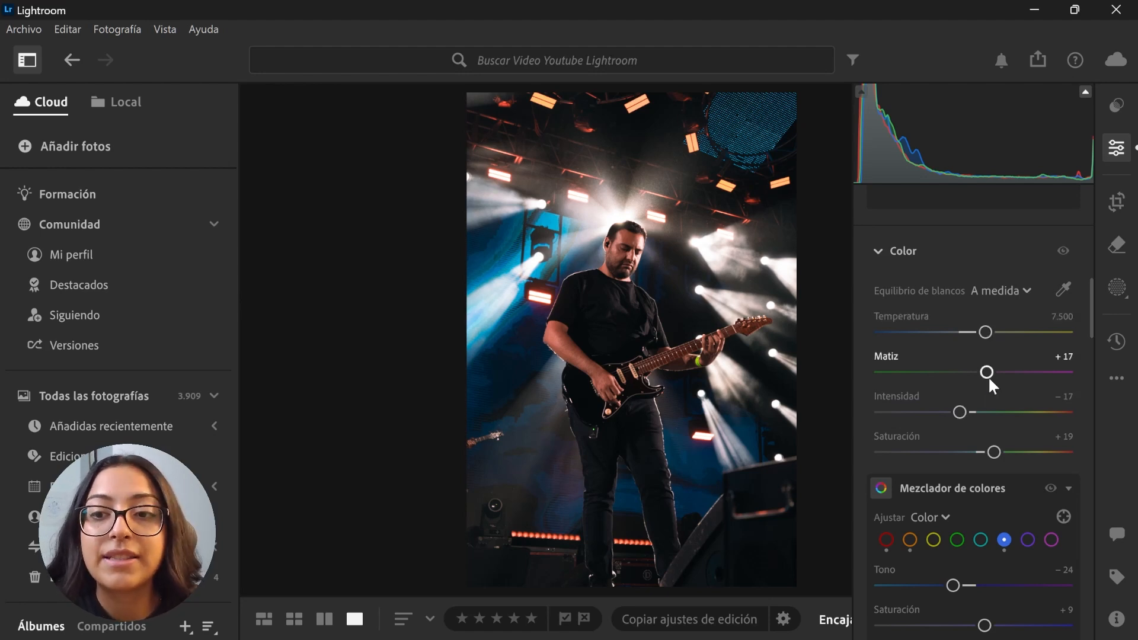
left_click_drag(985, 332, 971, 313)
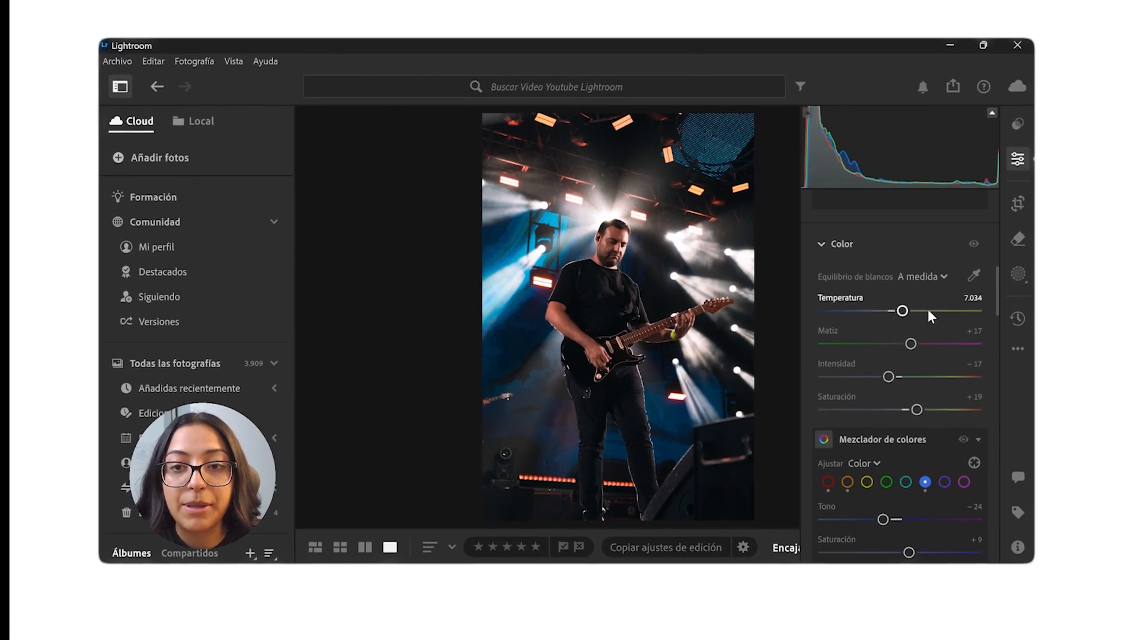
left_click(946, 275)
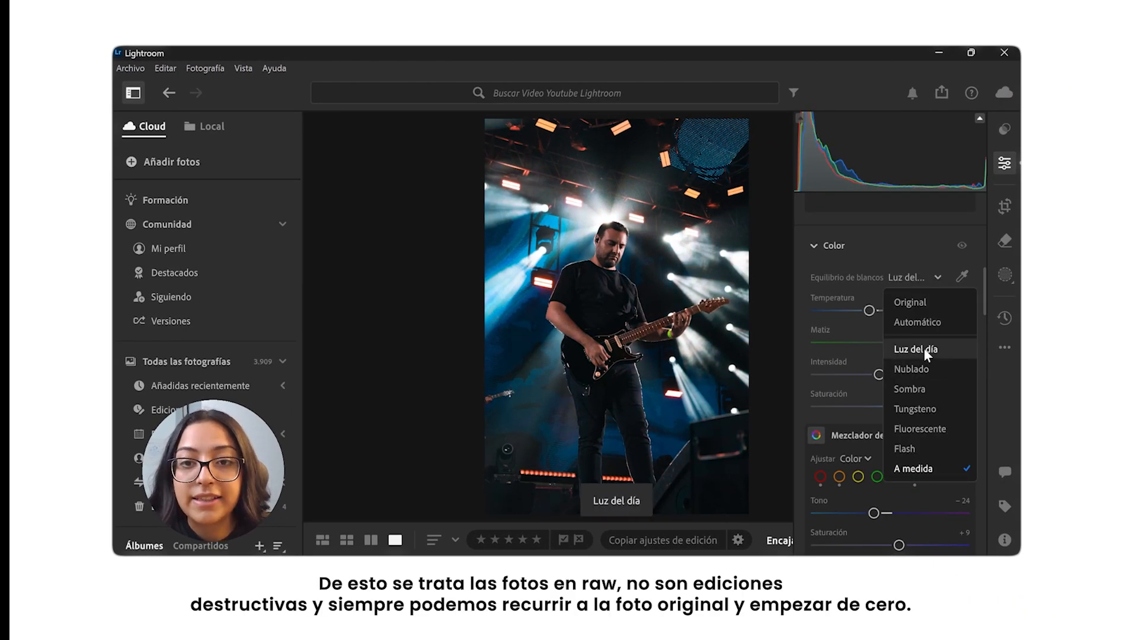
left_click(925, 390)
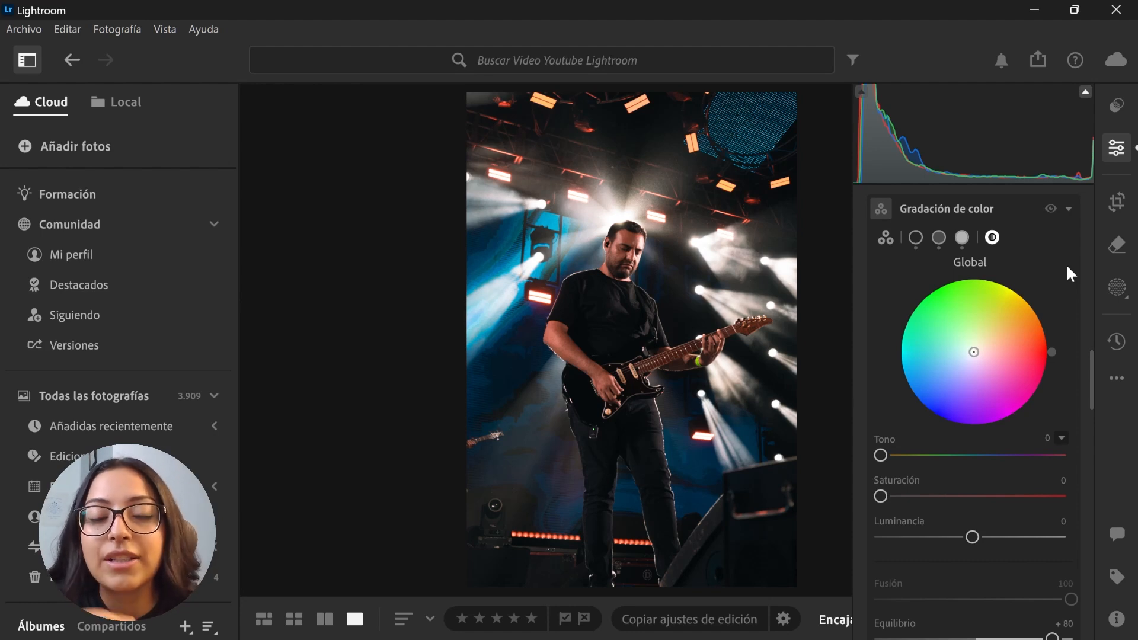
Tint the whole image blue in the Global grading with Tono 212, Saturación 9 and Luminancia +42, checking the photo up close.
left_click_drag(1051, 351, 884, 414)
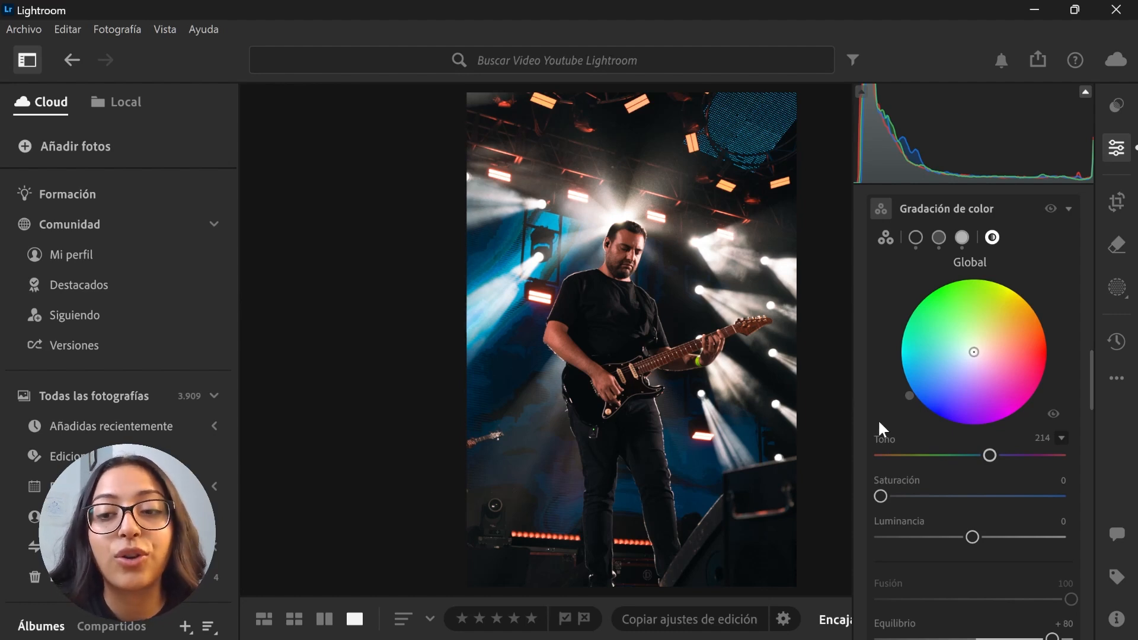
left_click_drag(881, 496, 921, 503)
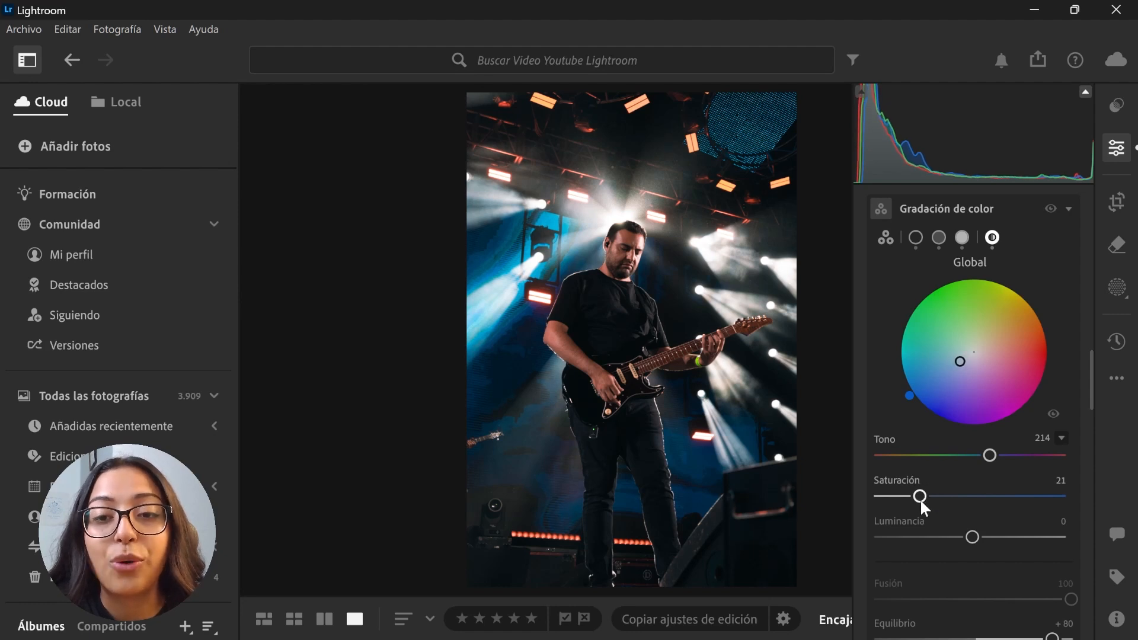
left_click(527, 223)
left_click_drag(559, 426, 503, 275)
left_click(503, 275)
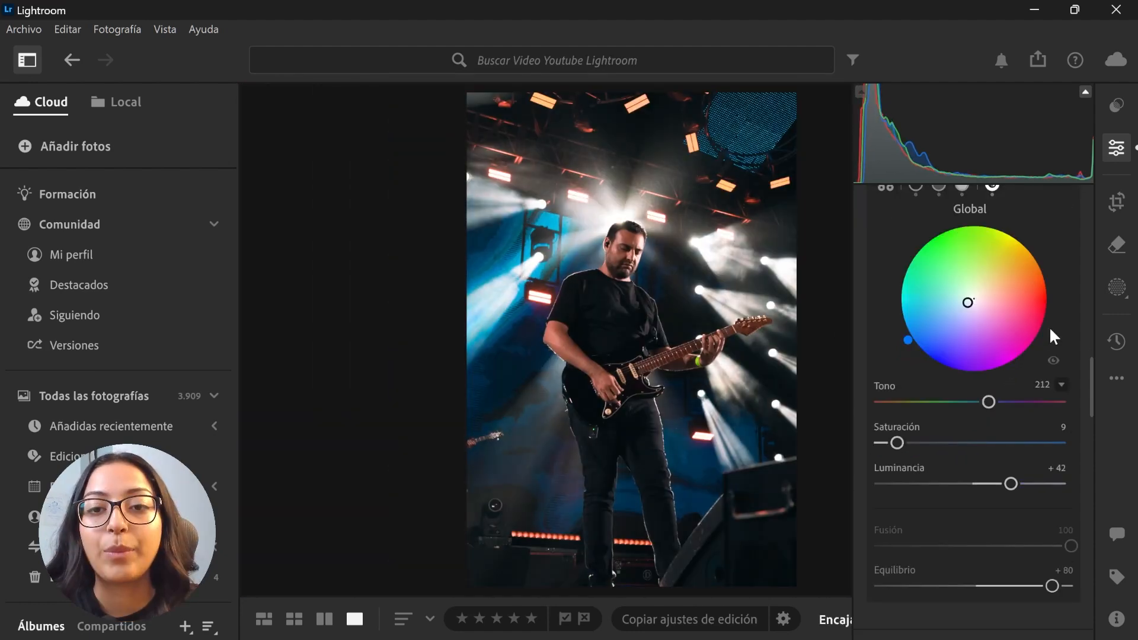
Compare the fully color-graded photo with its unedited original in the larger view.
left_click(1116, 147)
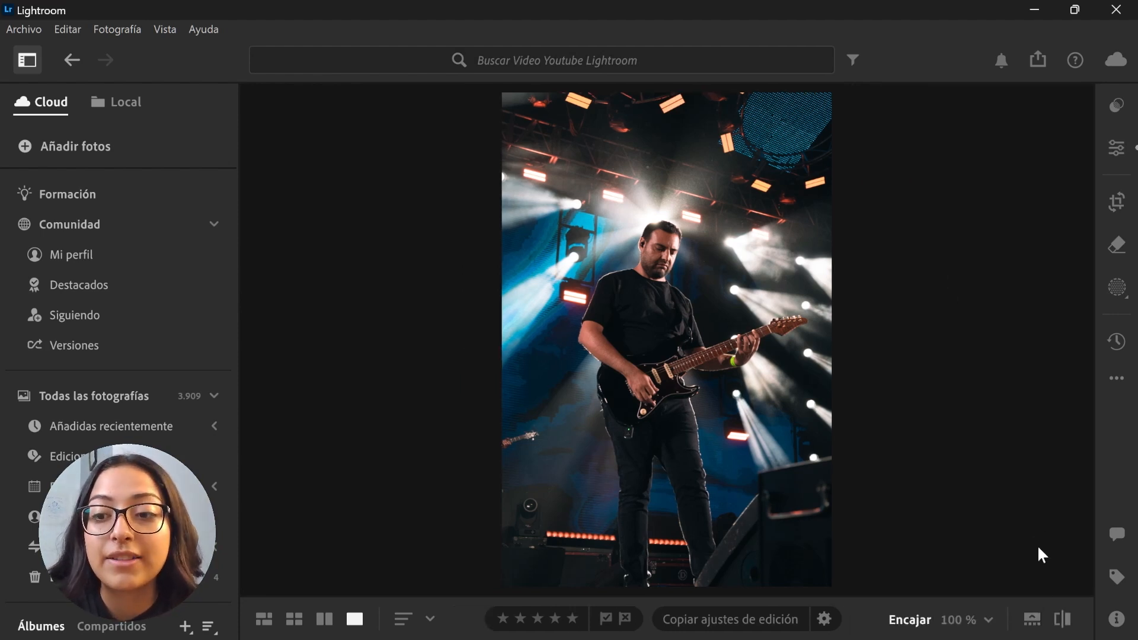
left_click(1067, 620)
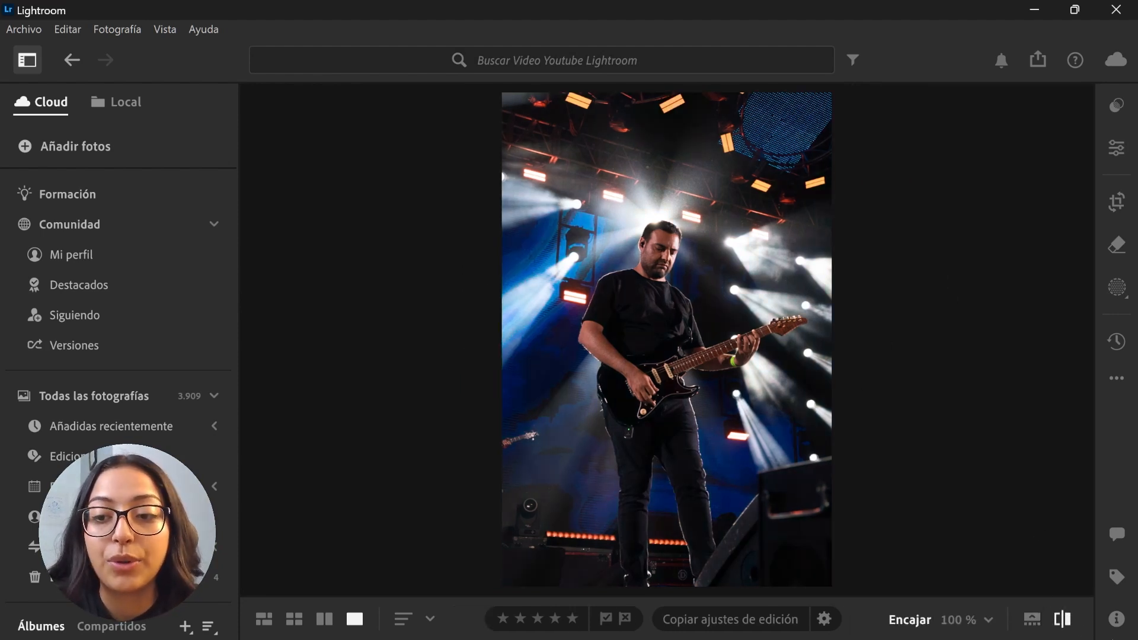
left_click(1067, 622)
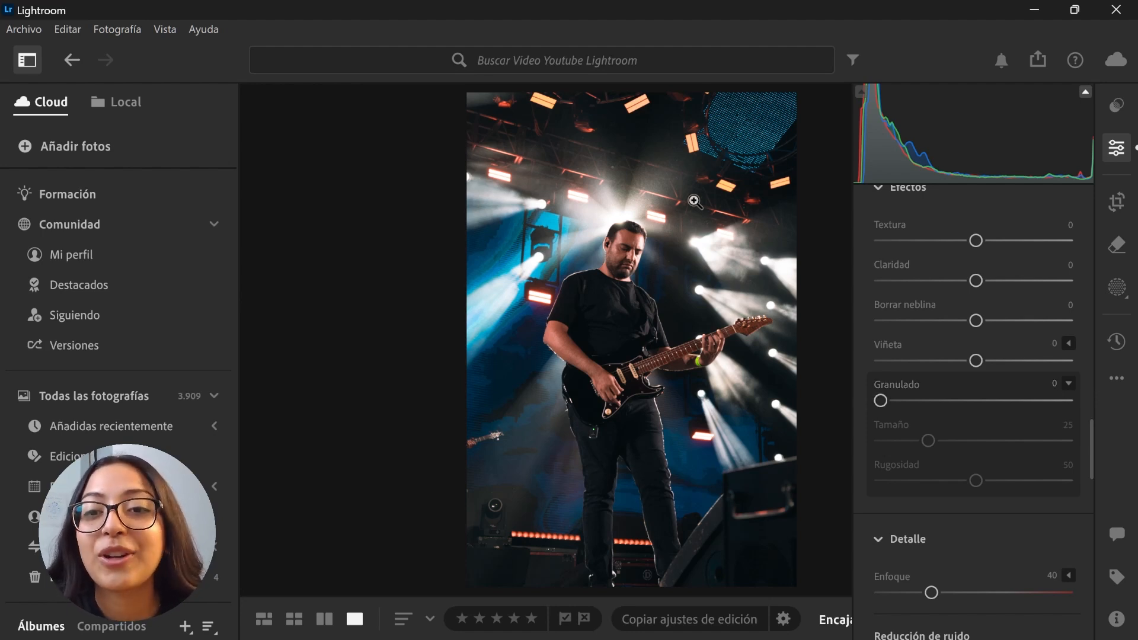
Examine the stage background and the guitarist's face up close before applying effects.
left_click(706, 152)
left_click_drag(584, 285, 597, 318)
left_click(596, 318)
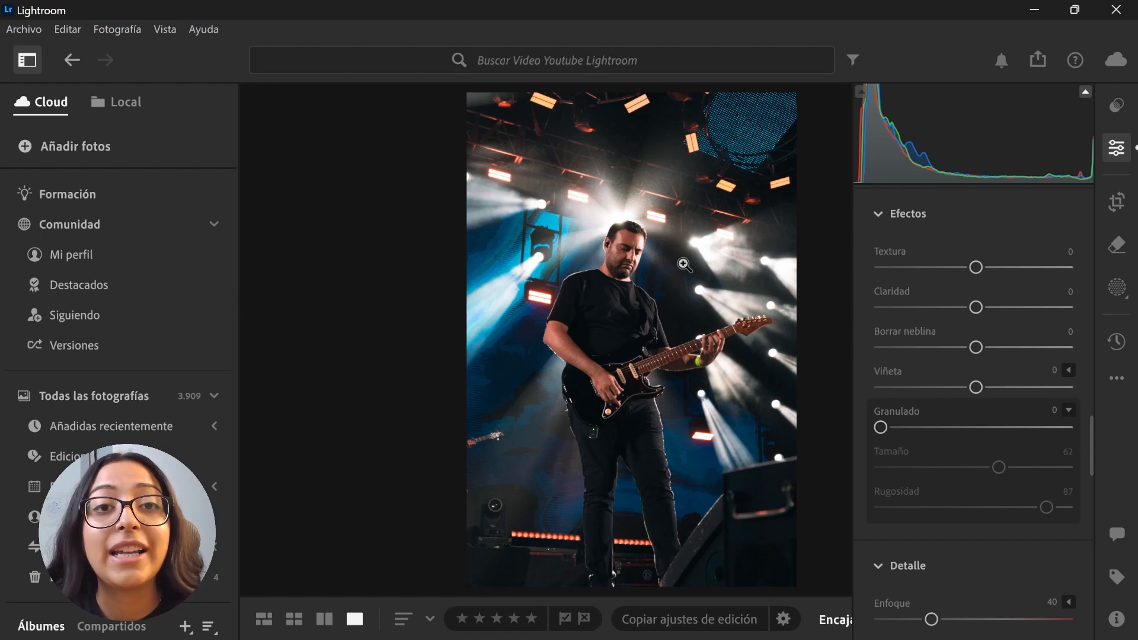
left_click(685, 265)
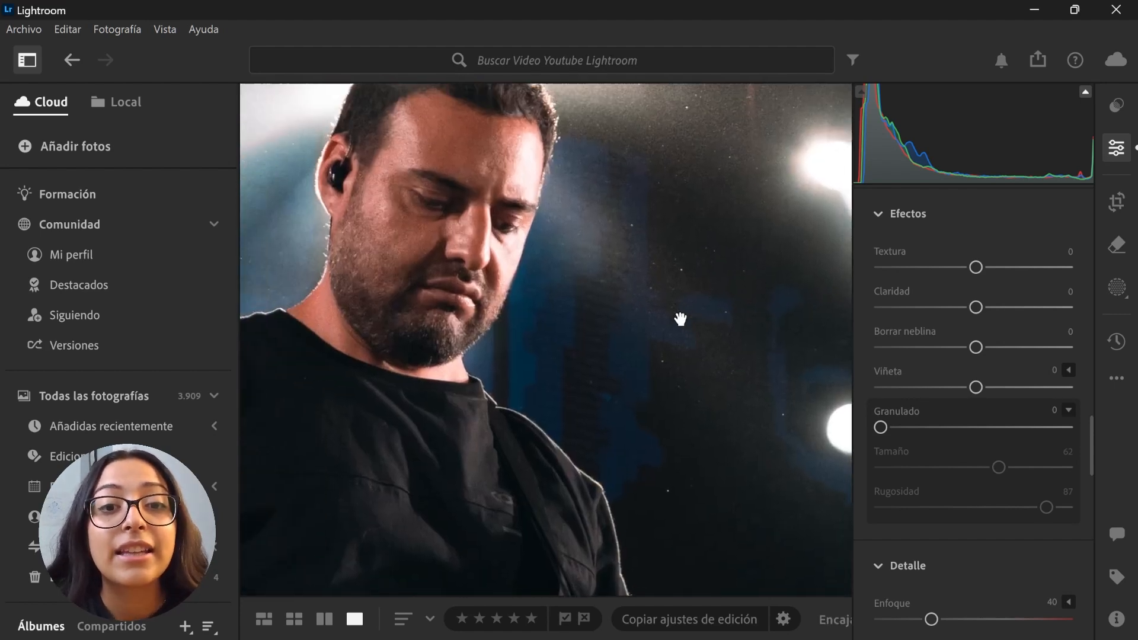
left_click(574, 398)
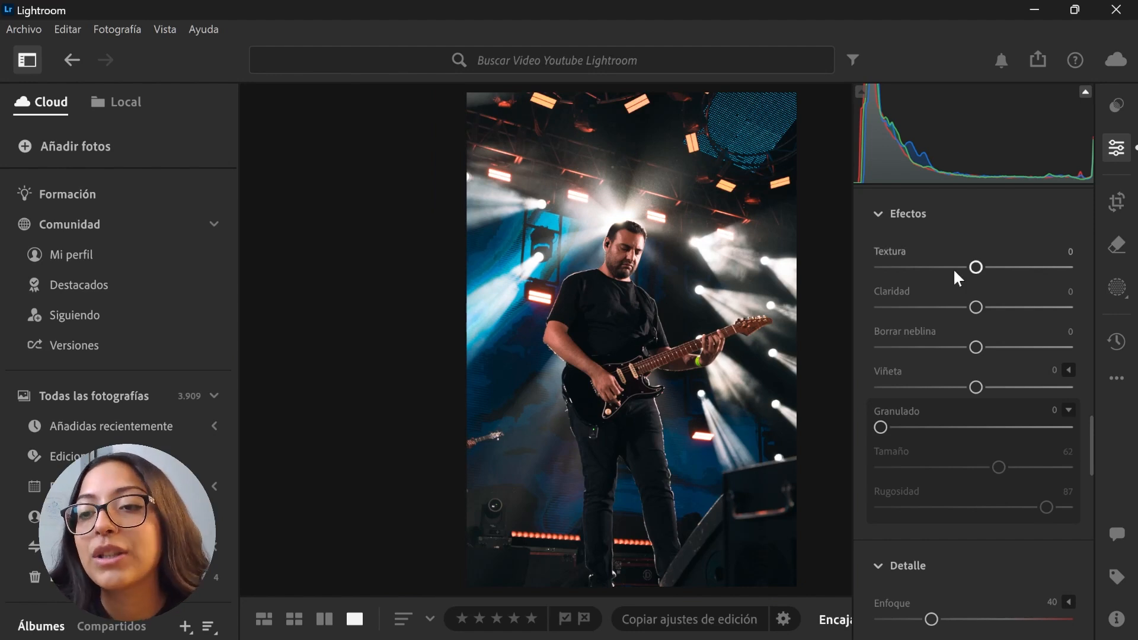
Try Textura at +99 in Efectos and inspect the guitarist's face up close.
left_click_drag(975, 267, 1071, 268)
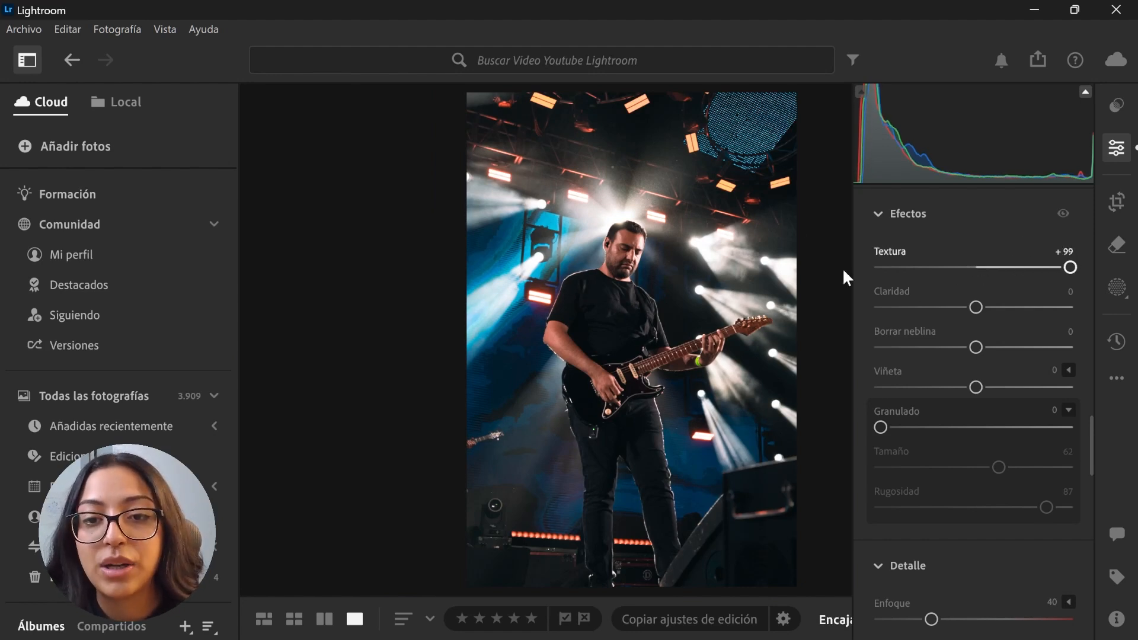
left_click(623, 269)
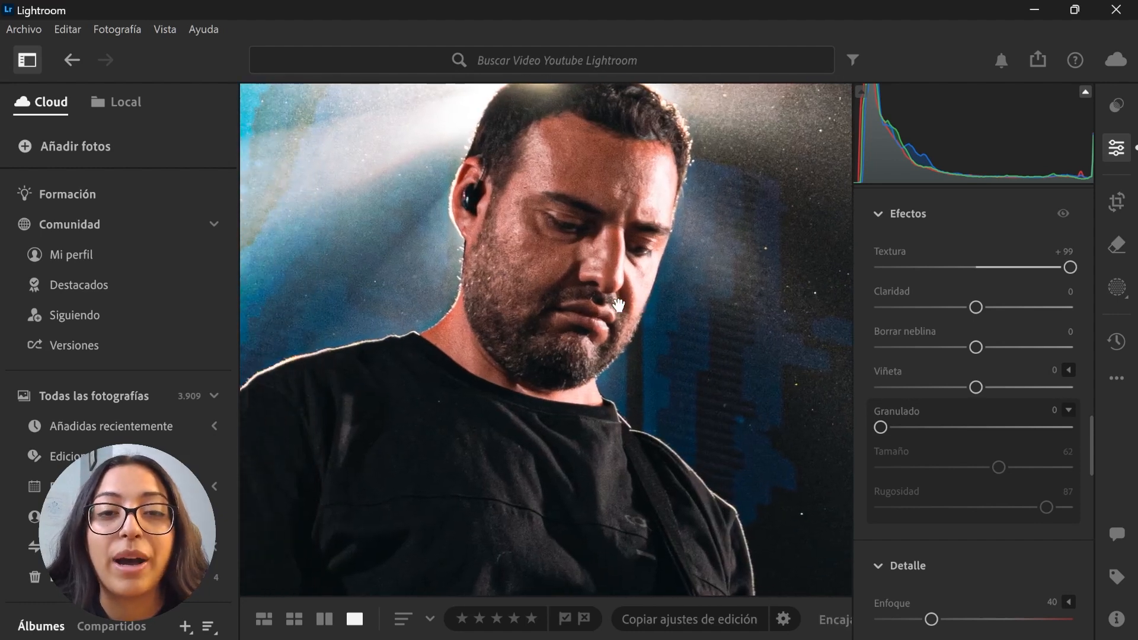
left_click(618, 305)
Set Textura to +11 and Claridad to +13 in Efectos, and check the result up close.
left_click_drag(1069, 267, 990, 271)
left_click_drag(985, 275, 988, 276)
left_click_drag(657, 274, 609, 324)
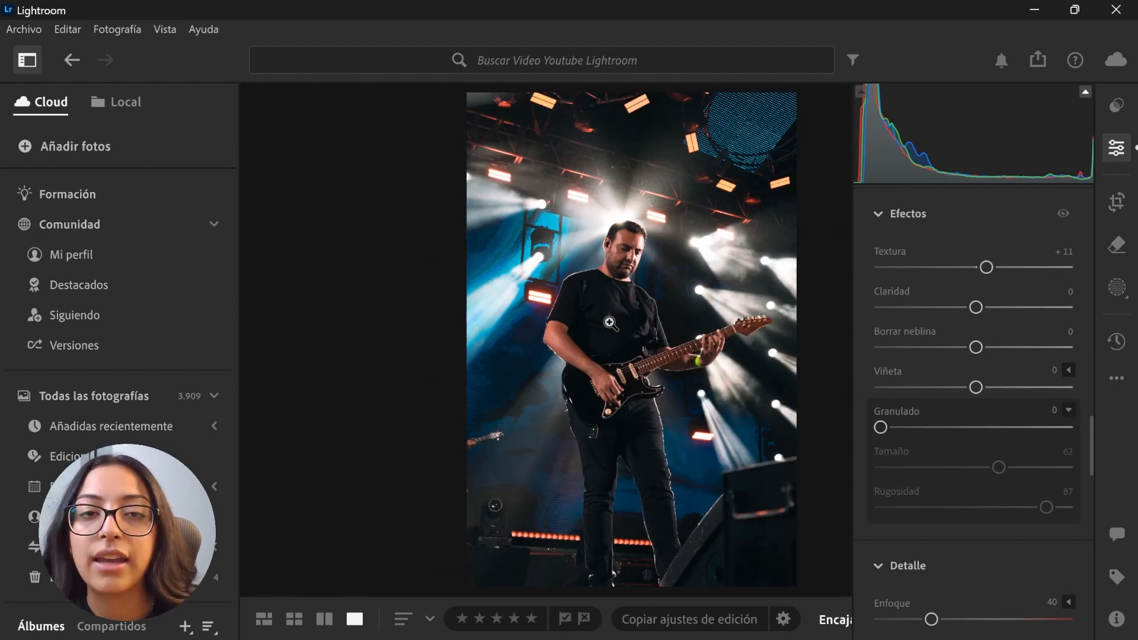
left_click_drag(975, 307, 988, 308)
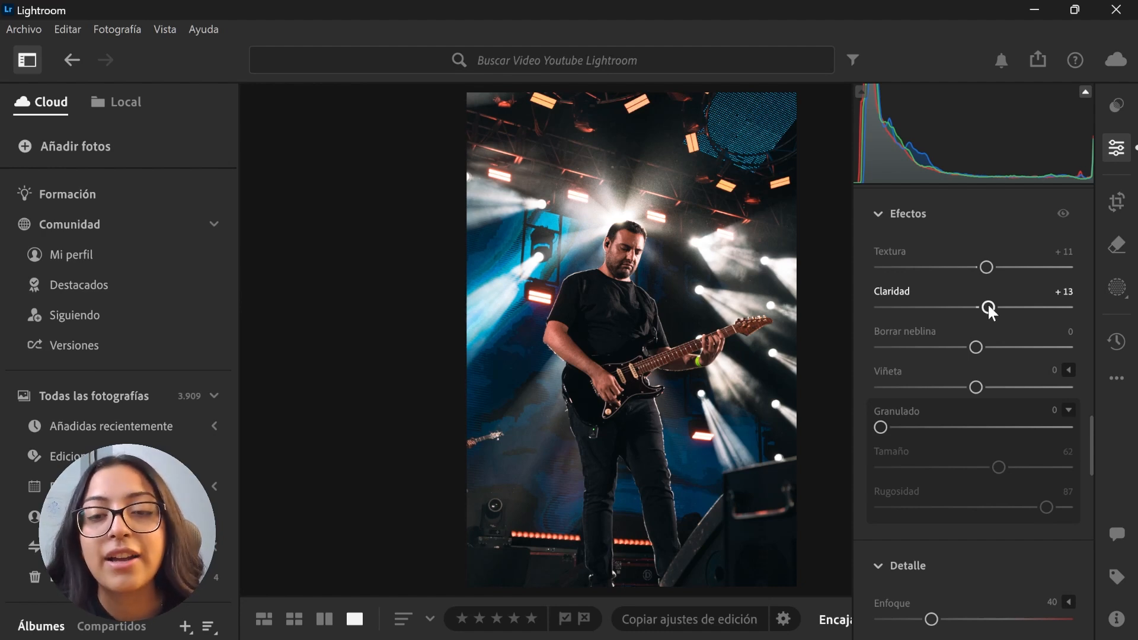
left_click(620, 309)
left_click_drag(465, 274, 736, 344)
left_click(736, 344)
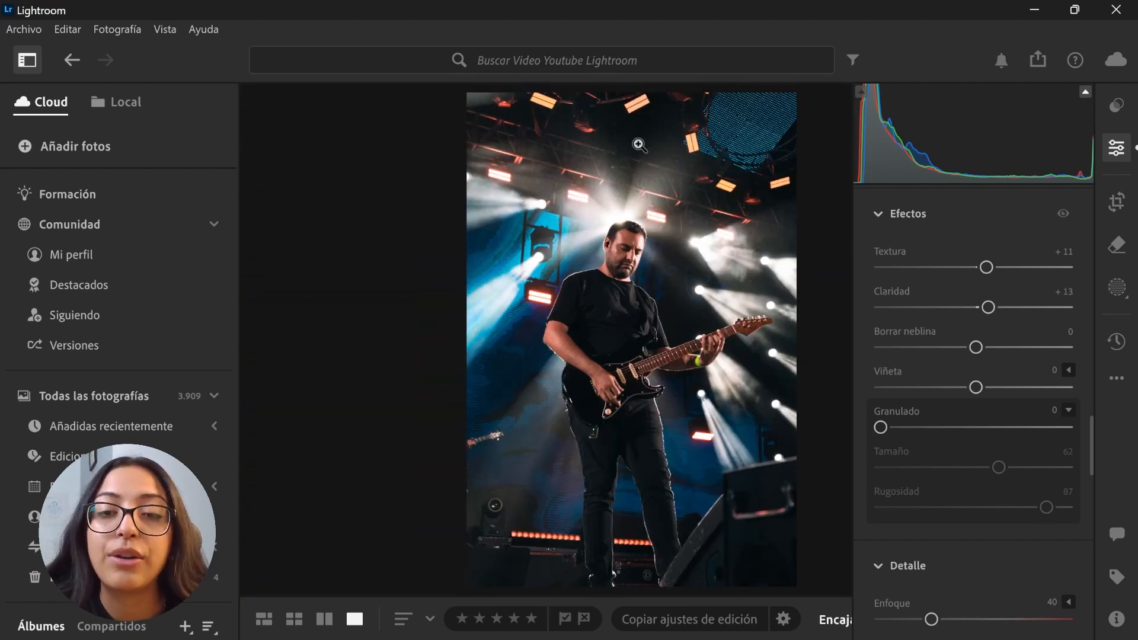
Test strong Claridad values such as +94, settle on −6, and darken the photo's edges with a negative Viñeta of about −25.
left_click_drag(1009, 308, 1064, 314)
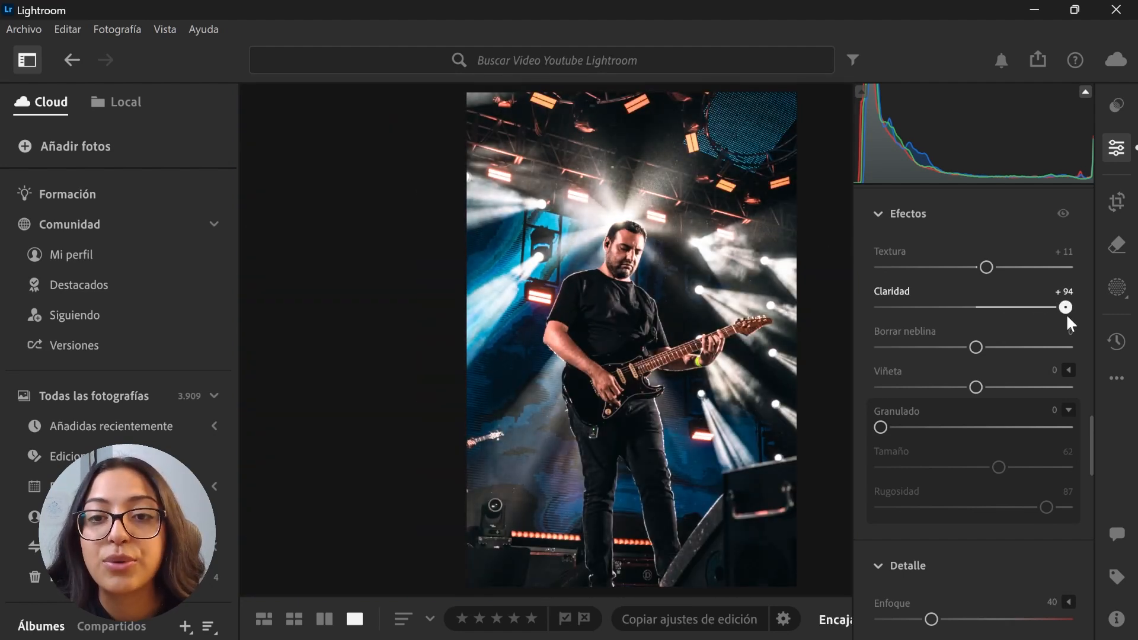
left_click_drag(1065, 313, 909, 320)
left_click(669, 262)
left_click_drag(536, 340, 800, 304)
left_click_drag(906, 312, 895, 312)
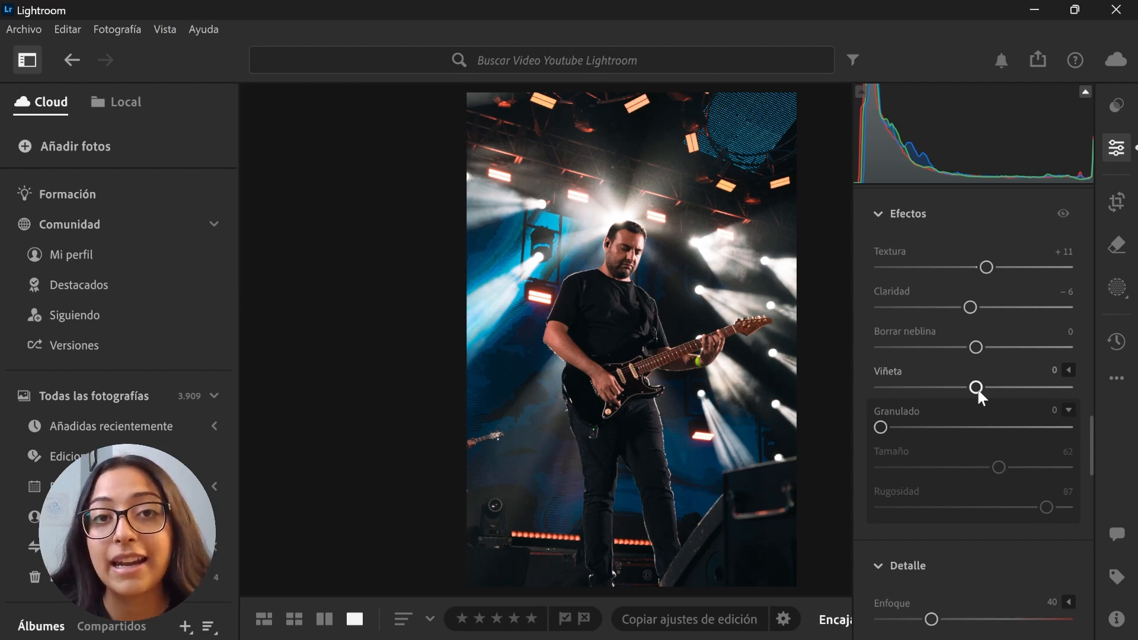
left_click_drag(977, 388, 954, 391)
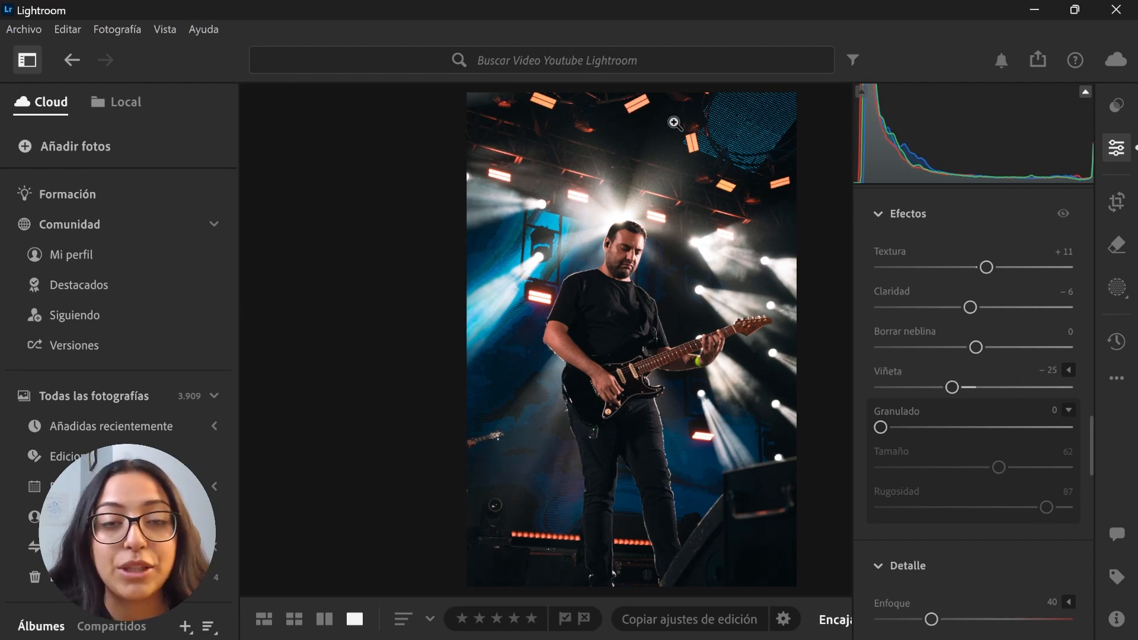
mouse_move(953, 387)
left_mouse_down()
mouse_move(1019, 391)
mouse_move(942, 392)
mouse_move(949, 399)
left_mouse_up()
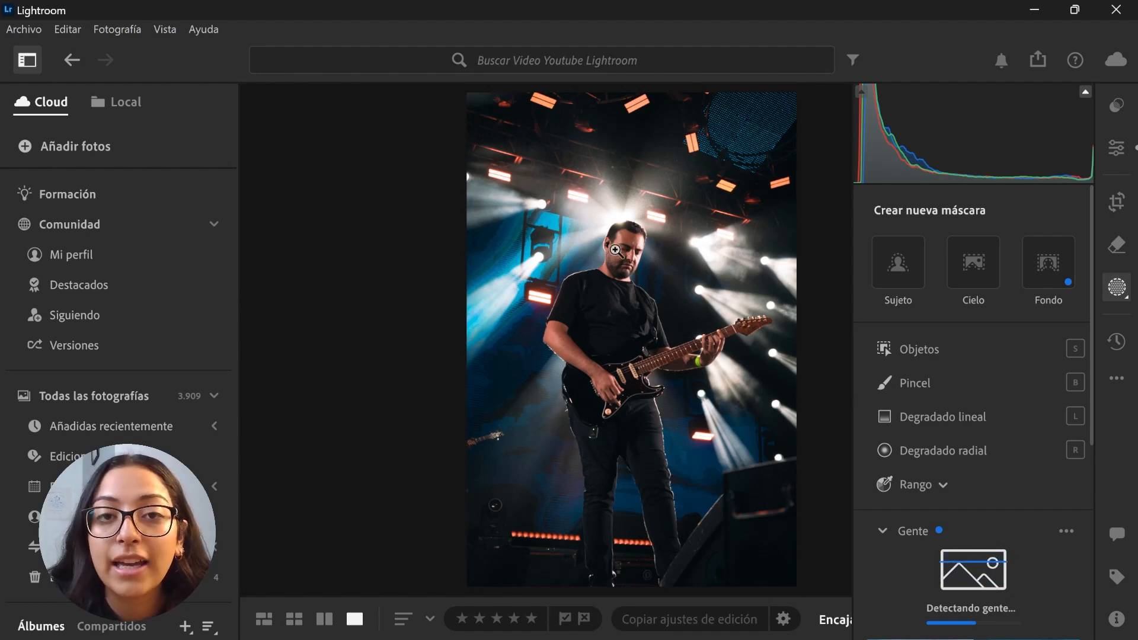
Create a Sujeto mask of the guitarist with Sombras at +34, Contraste at +3 and a slightly raised Exposición.
left_click(873, 265)
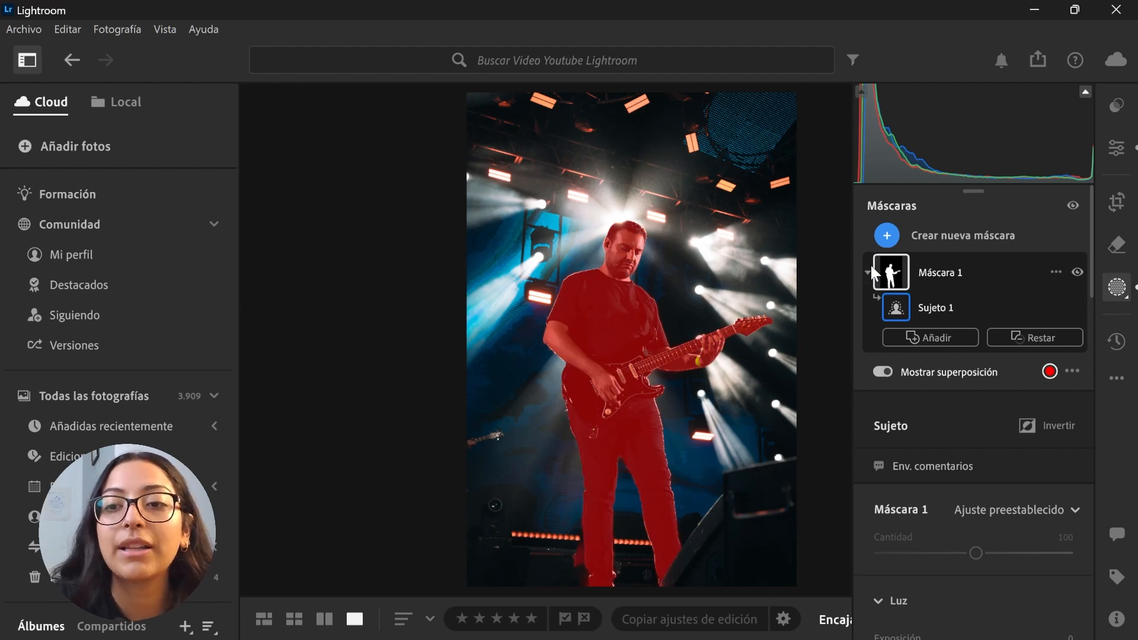
scroll(1008, 474, "down", 2)
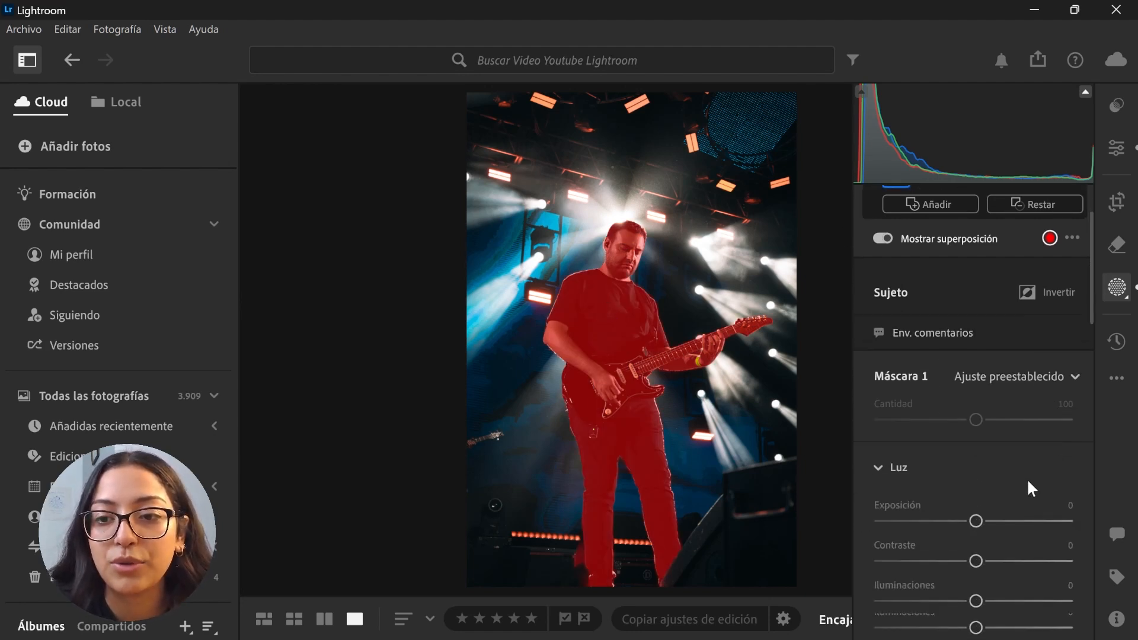
scroll(1026, 478, "down", 3)
left_click_drag(991, 507, 1014, 506)
left_click_drag(975, 428, 979, 428)
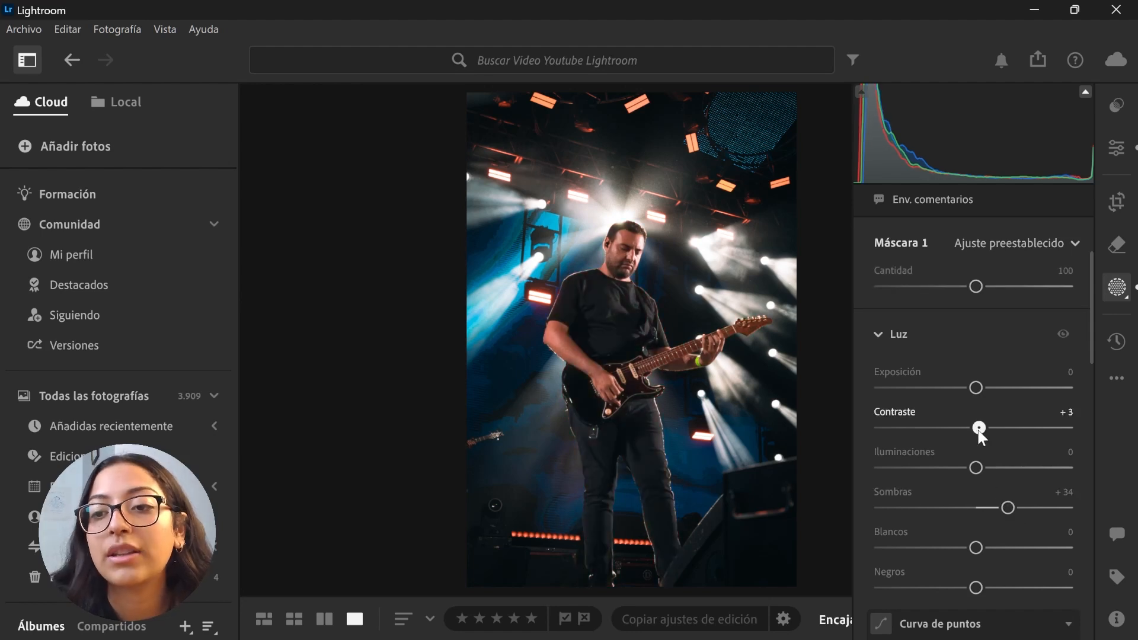
mouse_move(975, 388)
left_mouse_down()
mouse_move(1021, 390)
mouse_move(988, 390)
left_mouse_up()
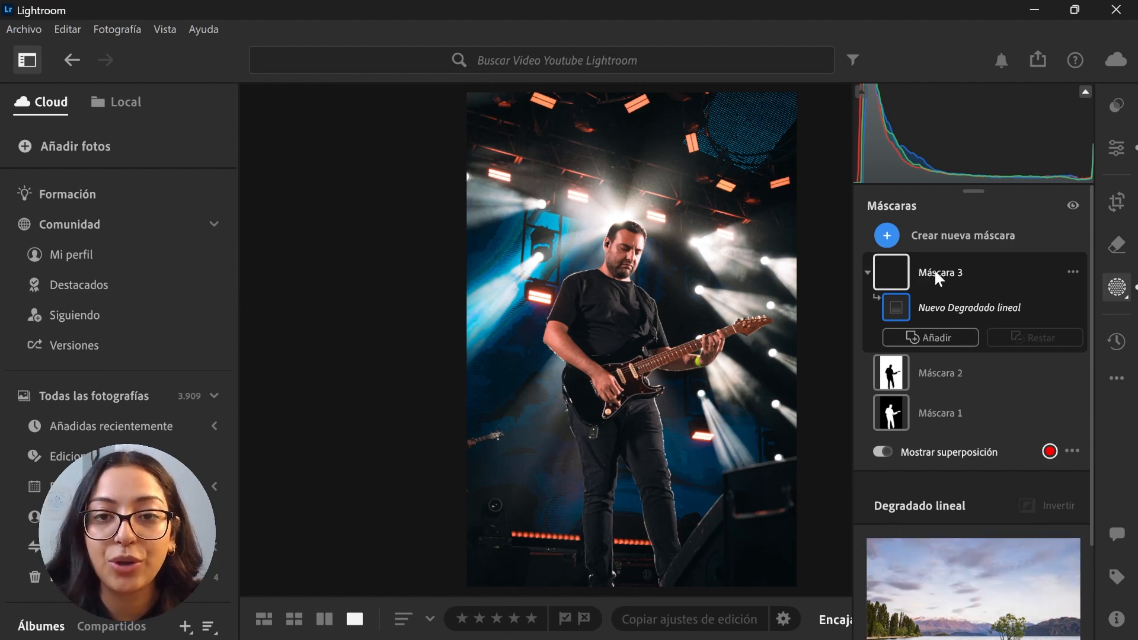
Draw a linear gradient mask from the photo's upper-left corner with slightly raised Exposición, Contraste +3 and Iluminaciones −42.
left_click_drag(481, 103, 711, 373)
scroll(975, 478, "down", 3)
mouse_move(975, 561)
left_mouse_down()
mouse_move(998, 563)
mouse_move(988, 562)
left_mouse_up()
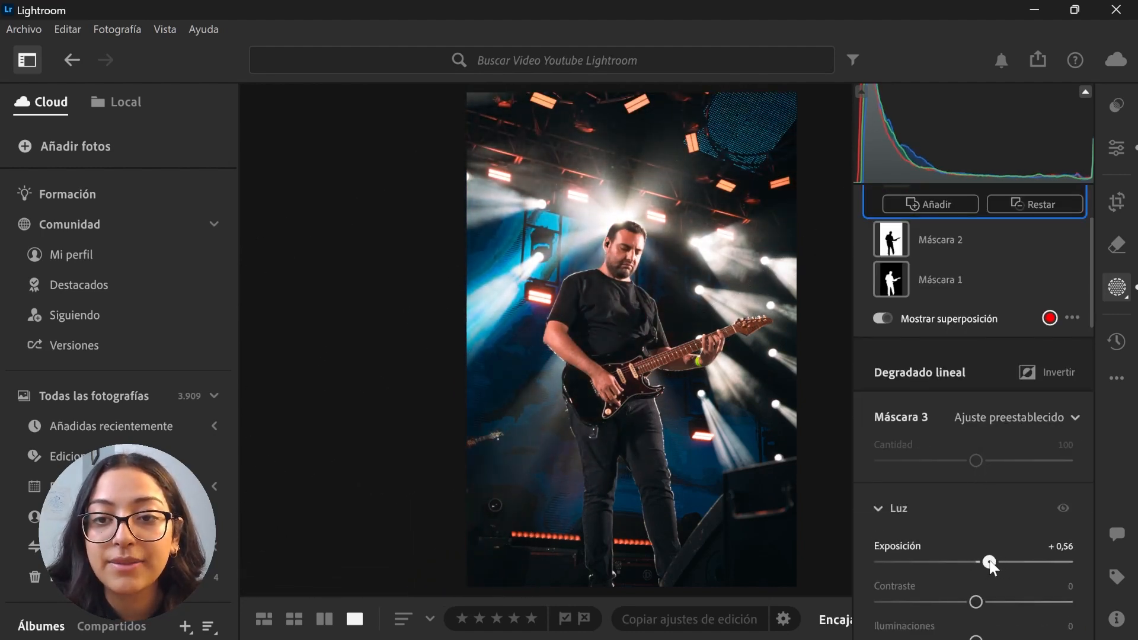
left_click_drag(975, 602, 935, 589)
scroll(978, 599, "down", 1)
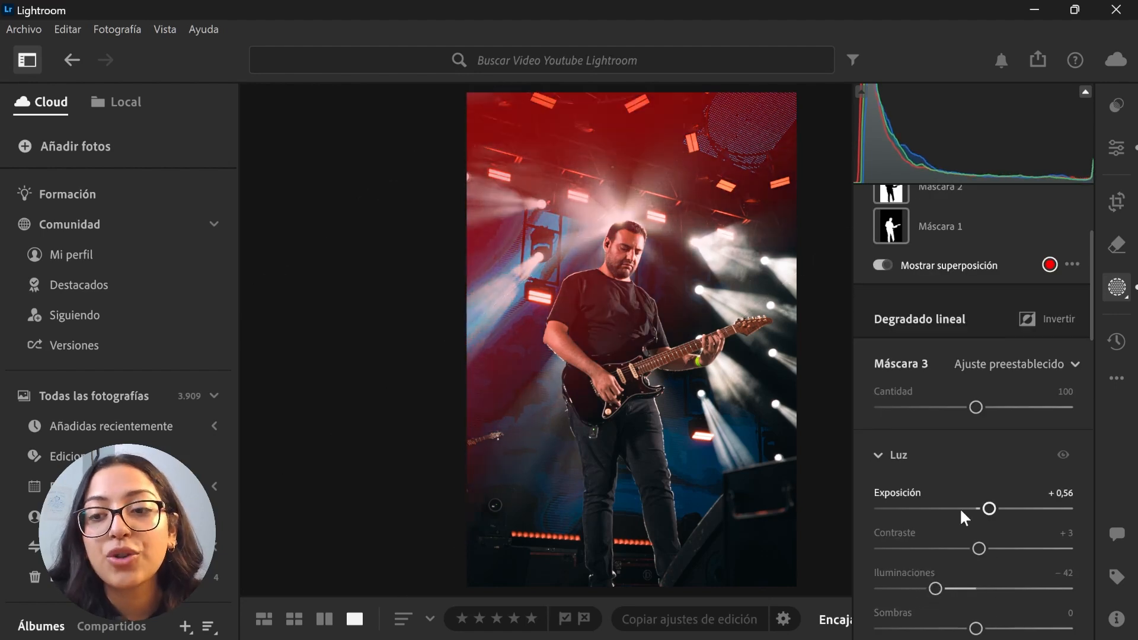
left_click_drag(988, 508, 981, 508)
Add a small radial gradient mask over the bright stage light beside the guitarist's head and set its Exposición to +0,60.
scroll(954, 370, "up", 3)
scroll(950, 361, "up", 1)
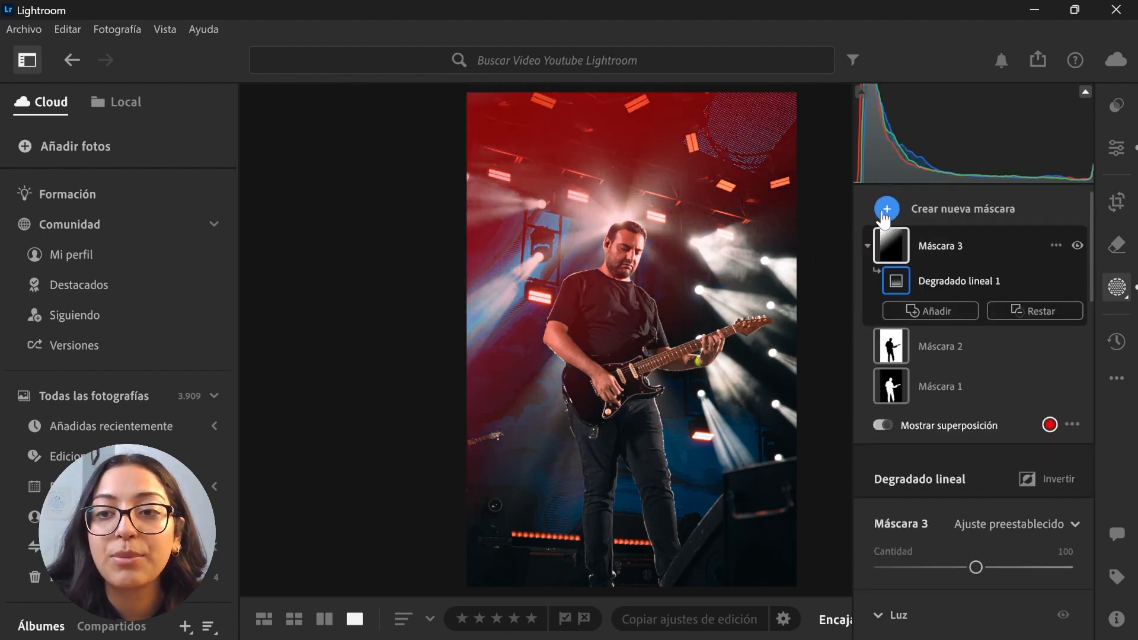
left_click(887, 210)
left_click(958, 486)
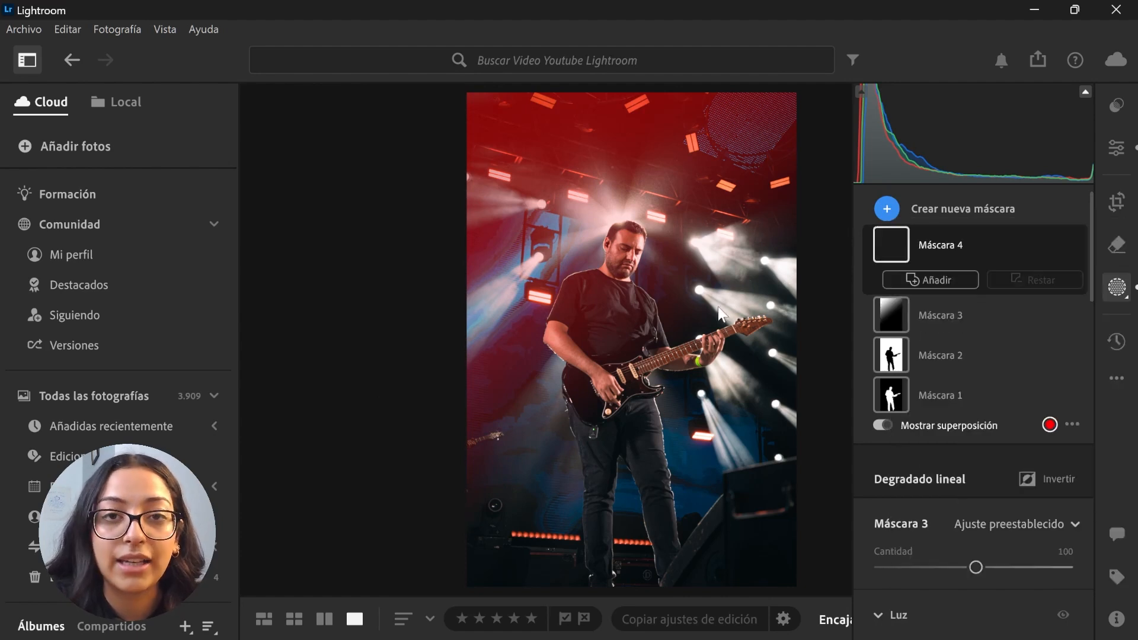
left_click(695, 240)
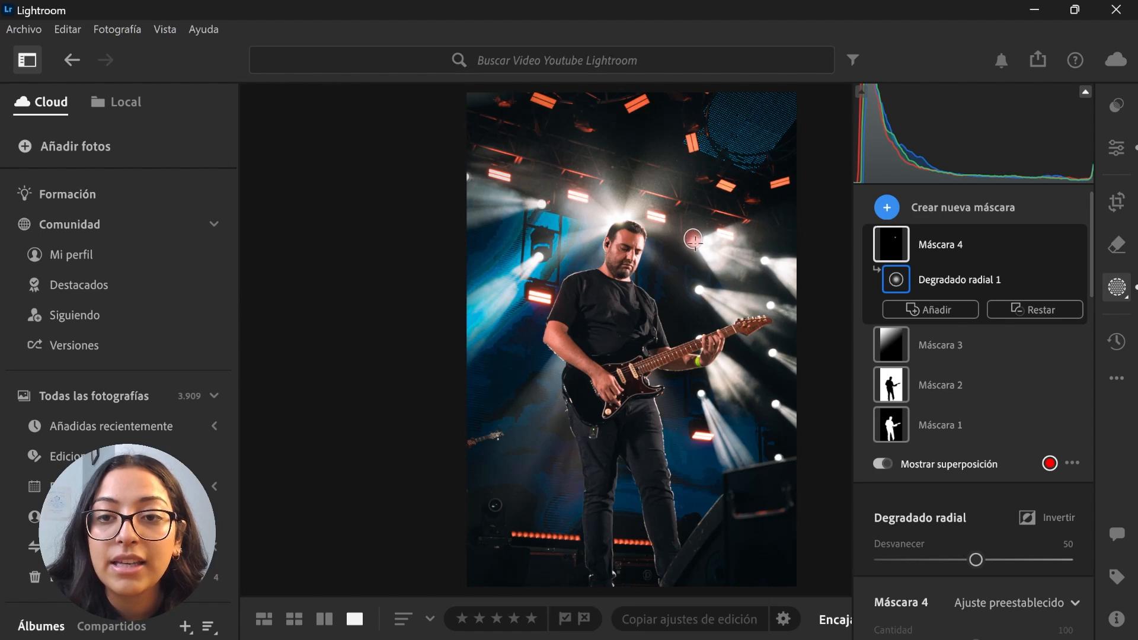
left_click_drag(696, 248, 710, 247)
scroll(926, 460, "down", 5)
left_click_drag(978, 479, 994, 486)
scroll(1004, 498, "down", 15)
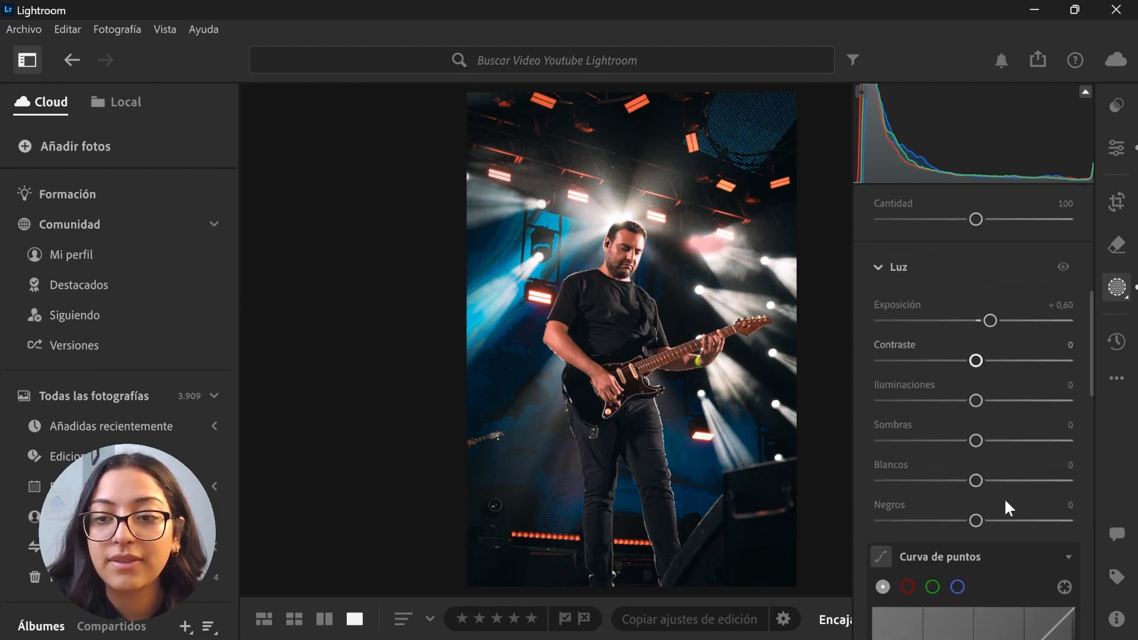
left_click_drag(976, 384, 927, 385)
Create a Pincel mask with a smaller brush and paint over the light beams on both sides of the guitarist.
scroll(1015, 379, "up", 6)
scroll(1012, 391, "up", 12)
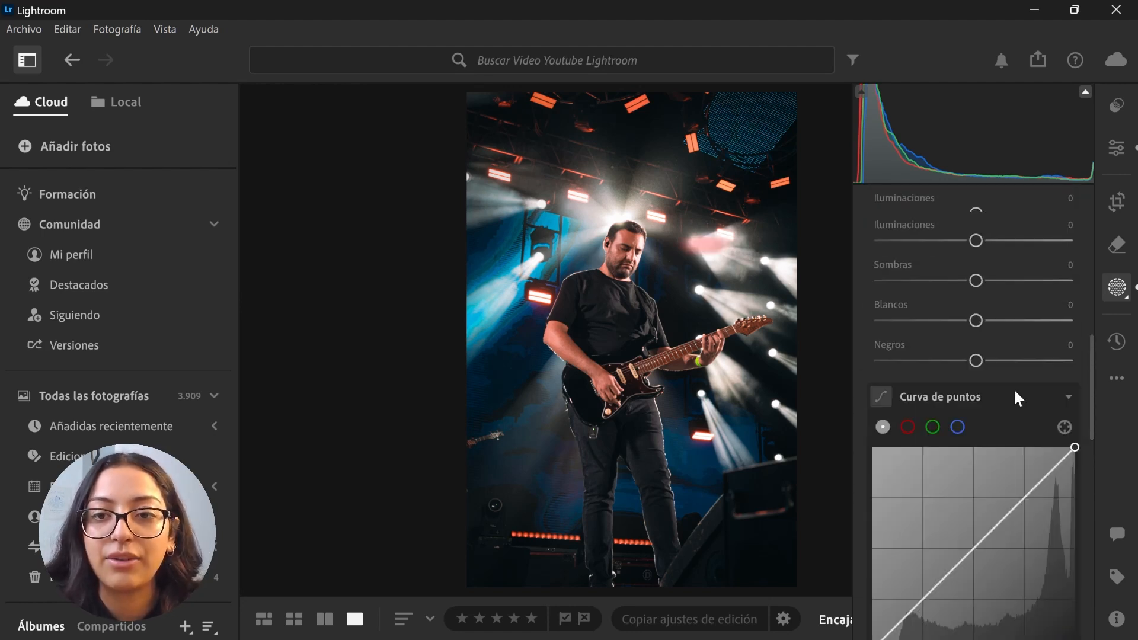
left_click(960, 235)
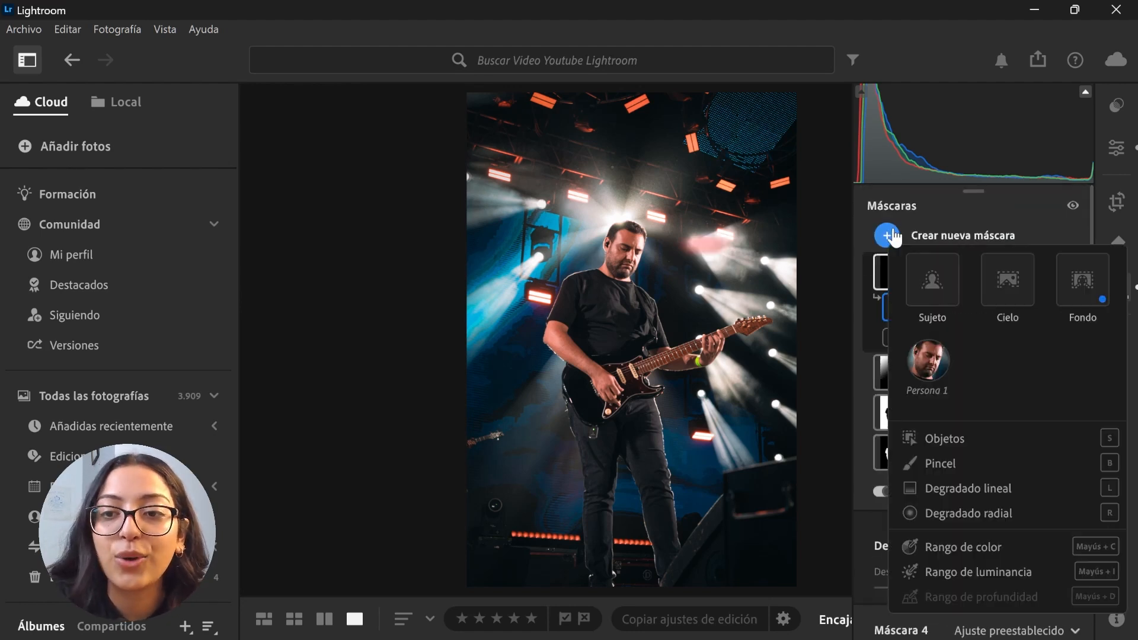
left_click(949, 462)
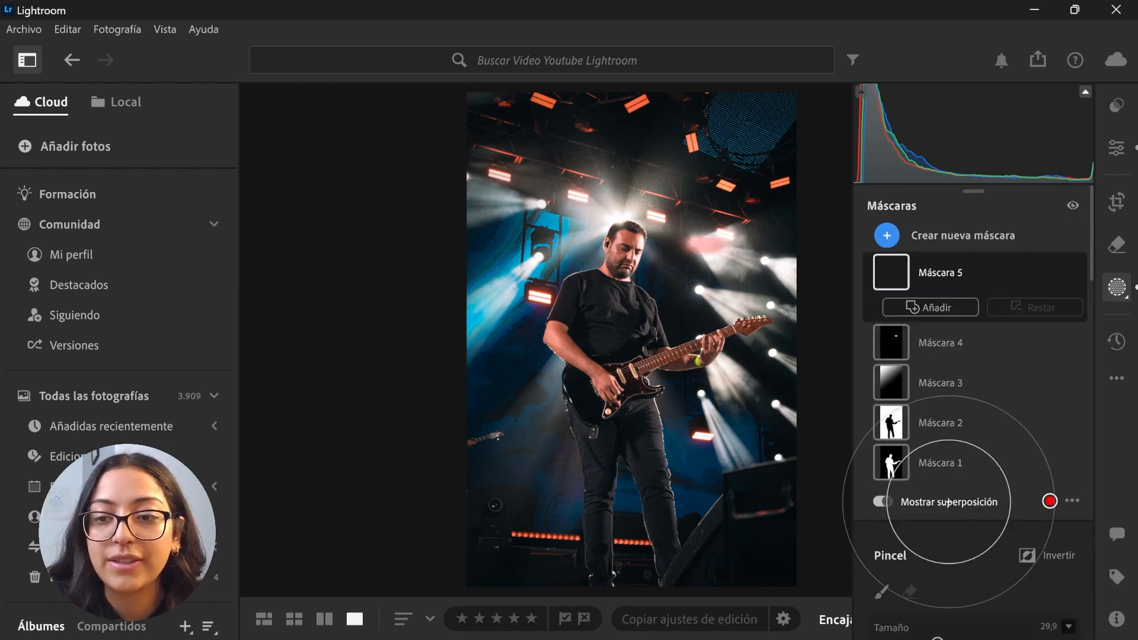
scroll(1014, 522, "down", 3)
left_click_drag(910, 514, 895, 514)
mouse_move(541, 258)
left_mouse_down()
mouse_move(532, 278)
mouse_move(536, 209)
mouse_move(473, 212)
mouse_move(571, 192)
mouse_move(503, 178)
mouse_move(533, 178)
left_mouse_up()
mouse_move(683, 224)
left_mouse_down()
mouse_move(705, 253)
mouse_move(728, 250)
mouse_move(707, 293)
mouse_move(693, 286)
mouse_move(715, 404)
mouse_move(701, 394)
mouse_move(739, 464)
mouse_move(707, 417)
mouse_move(738, 392)
left_mouse_up()
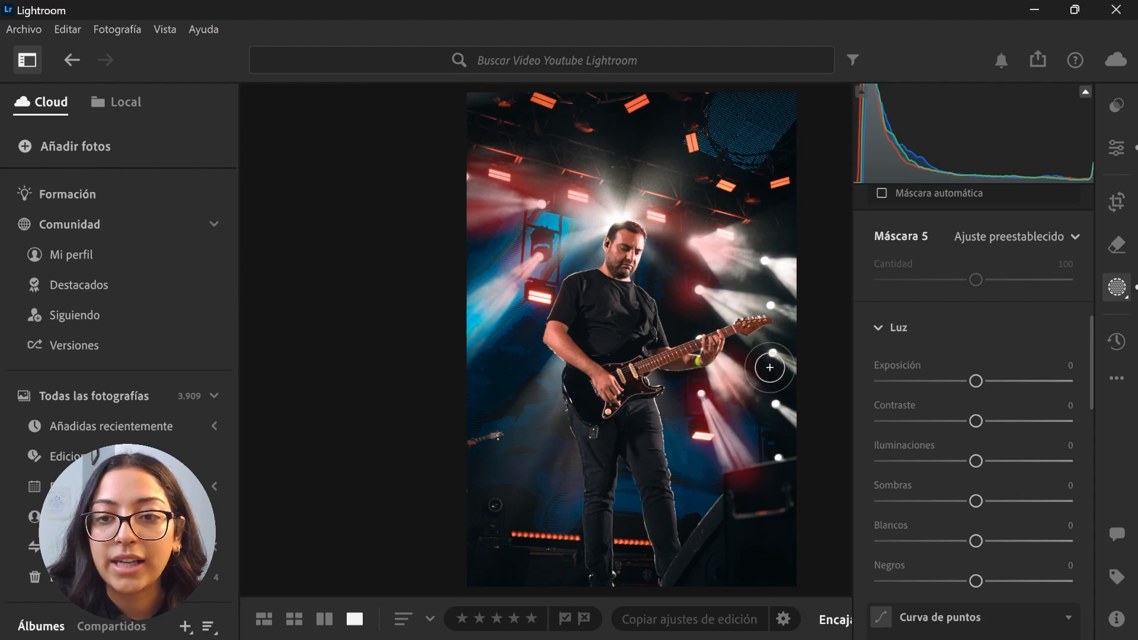
Open the crop tool and try a 1 x 1 crop framed on the guitarist's upper body.
key("c")
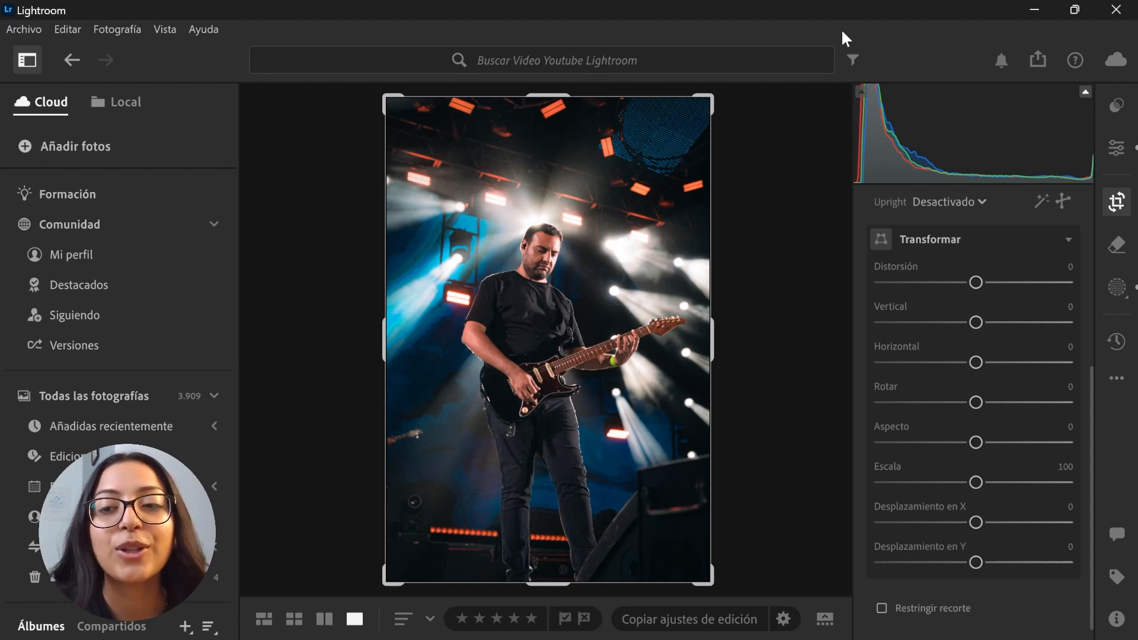
scroll(1085, 297, "up", 5)
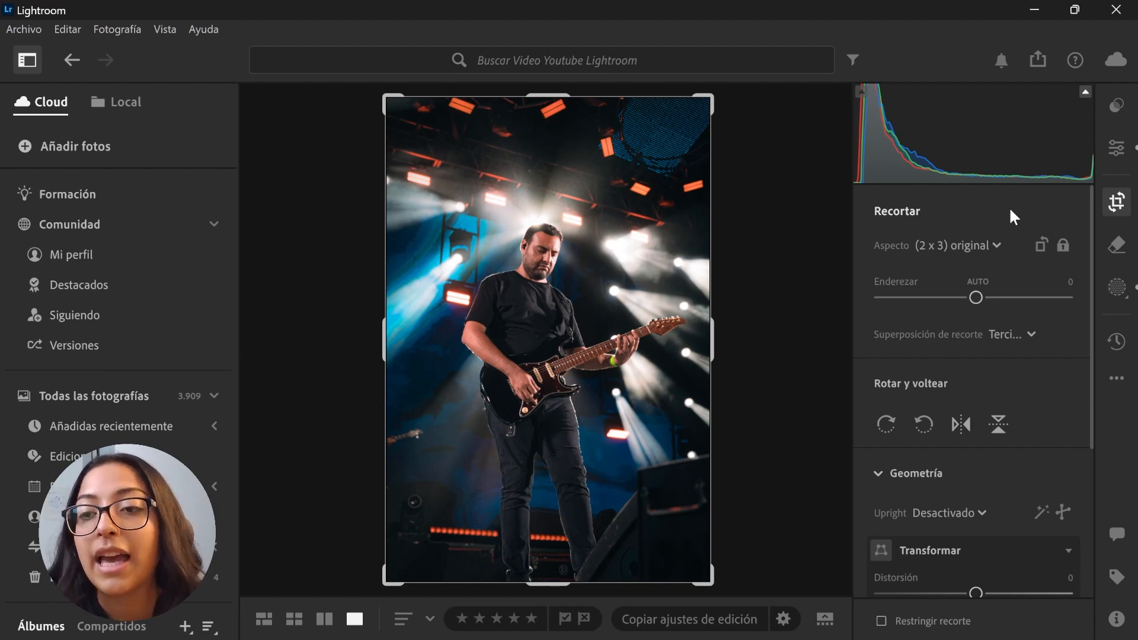
left_click(975, 247)
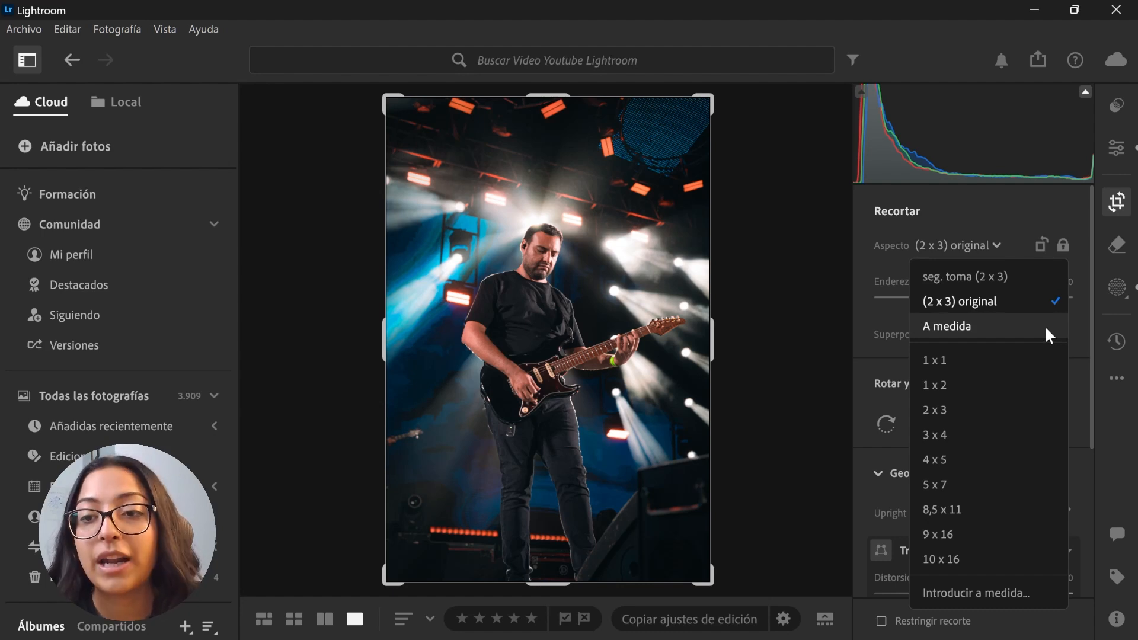
left_click(1002, 363)
left_click_drag(610, 368, 605, 352)
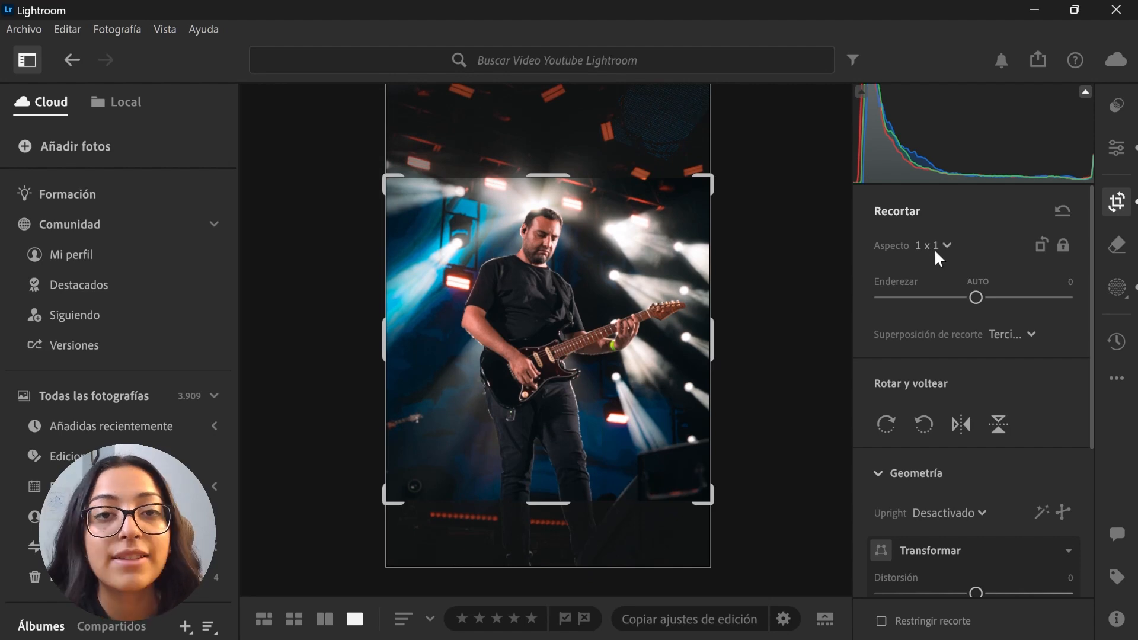
Try an enlarged 9 x 16 crop around the guitarist, and return the aspect to seg. toma (2 x 3).
left_click(934, 248)
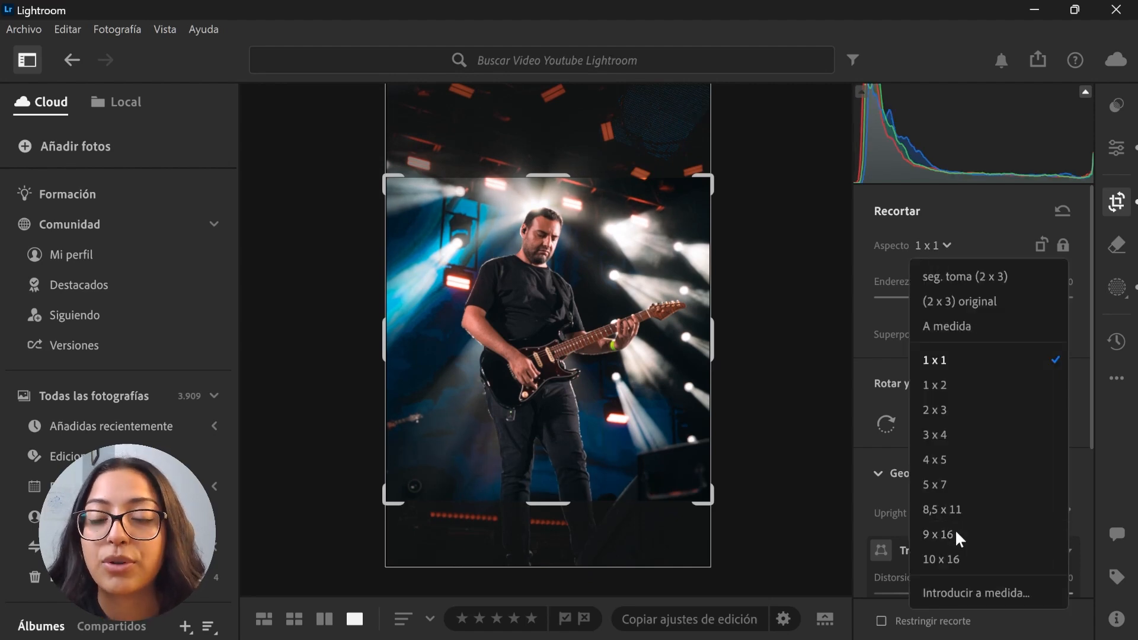
left_click(959, 535)
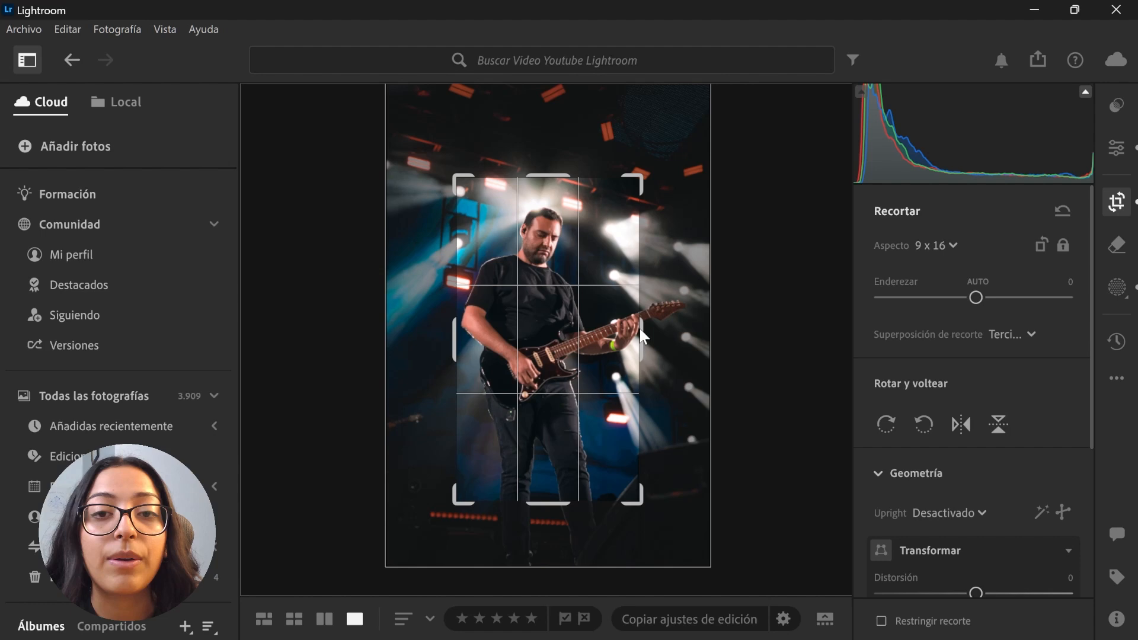
left_click_drag(639, 329, 753, 331)
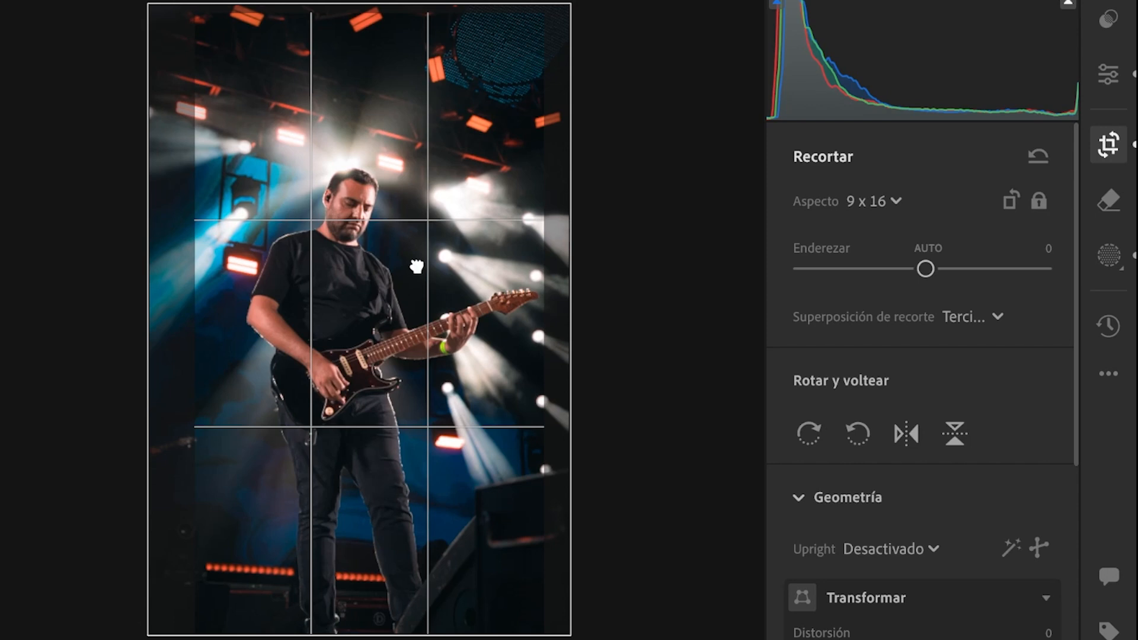
left_click(882, 200)
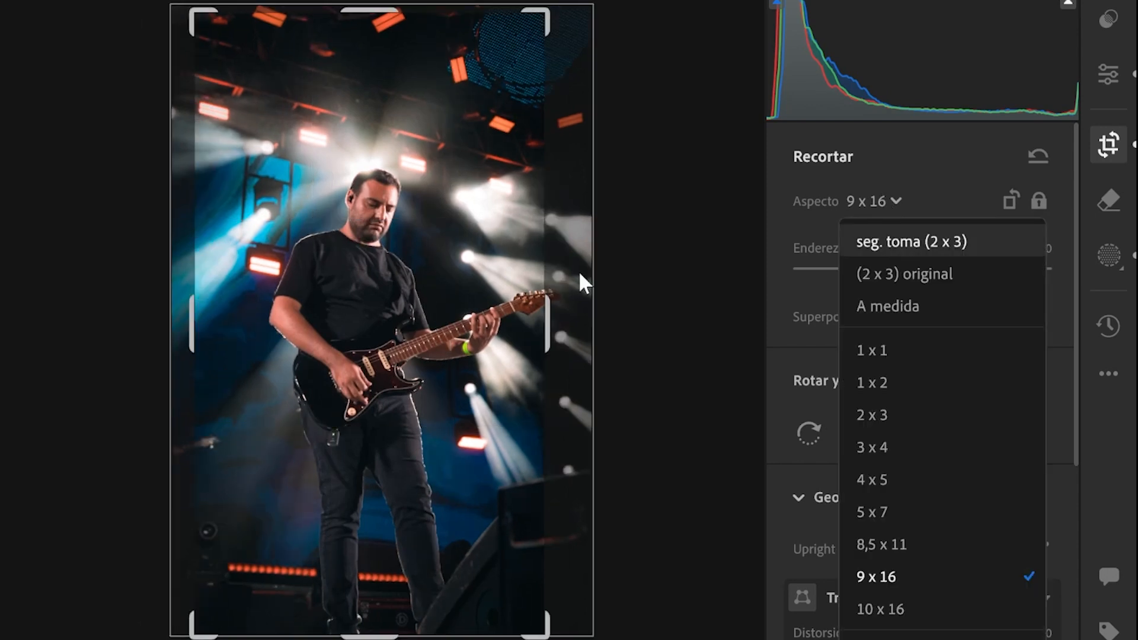
key("Return")
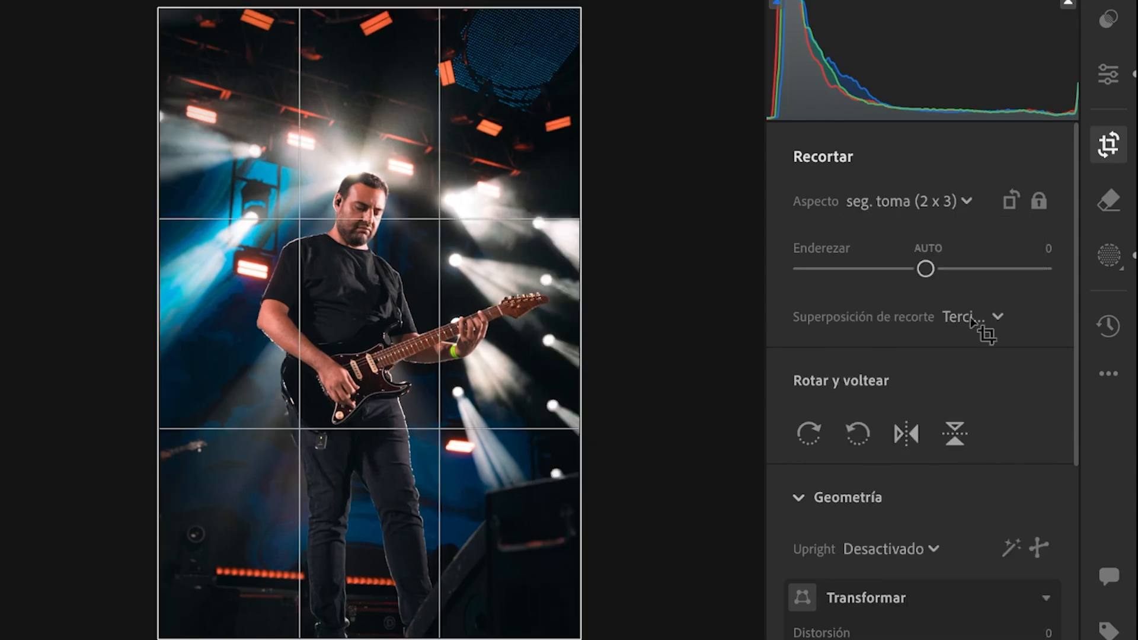
Review the crop overlays, keep Tercios, and tighten the 2 x 3 crop slightly while repositioning the photo inside it.
left_click(1000, 320)
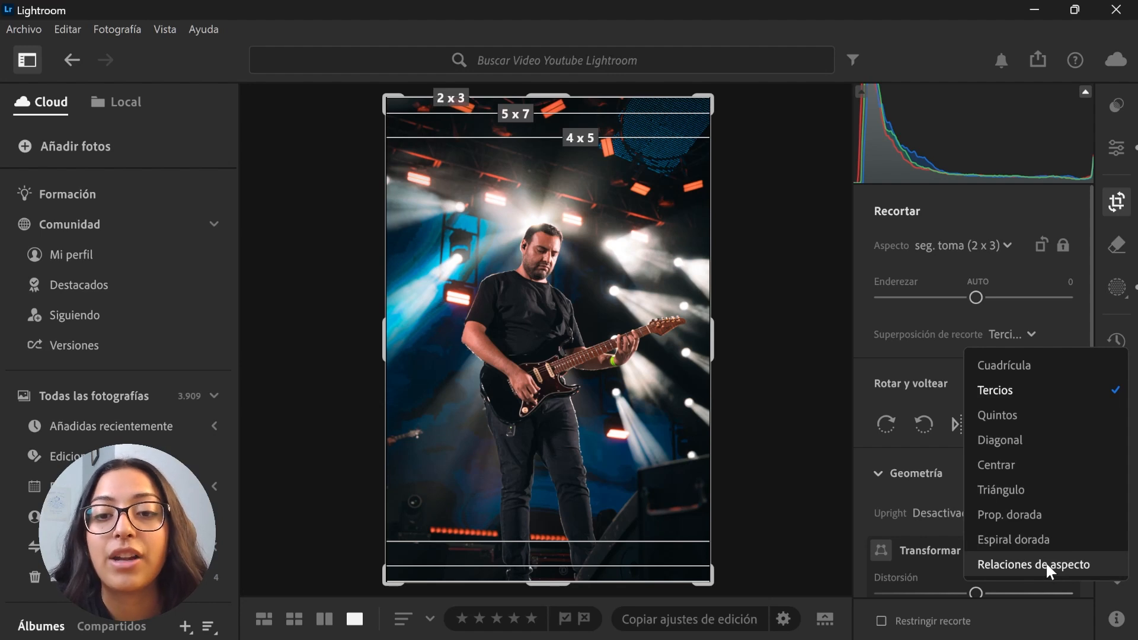
left_click(1019, 388)
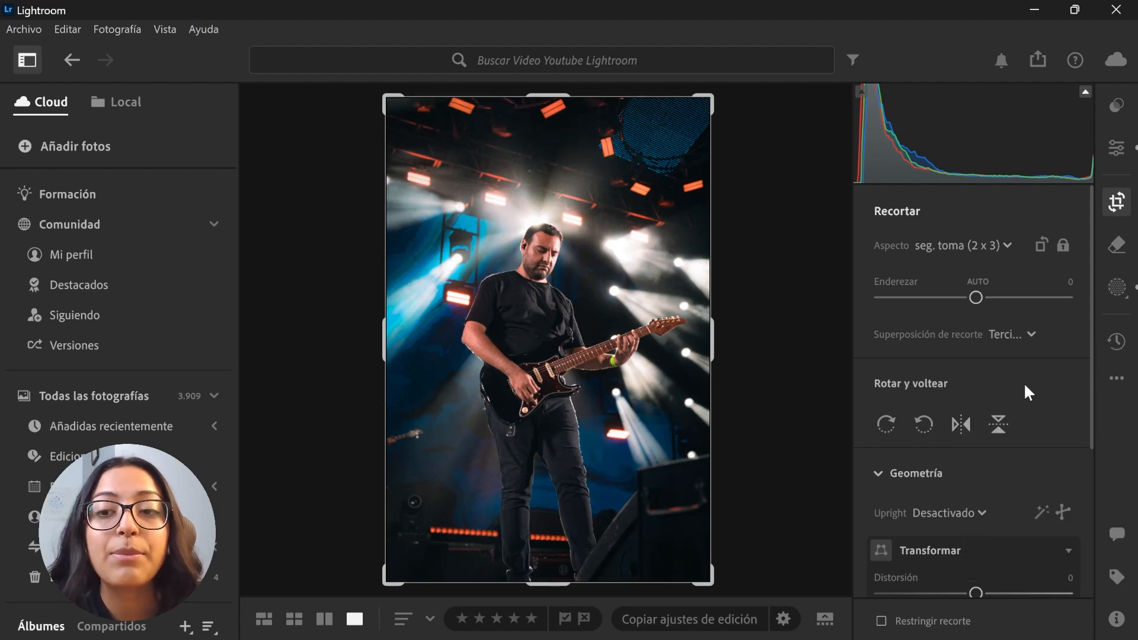
left_click_drag(711, 337, 704, 336)
left_click_drag(634, 356, 620, 355)
Try flipping the photo horizontally and vertically, reverting each flip.
left_click_drag(1091, 258, 1096, 314)
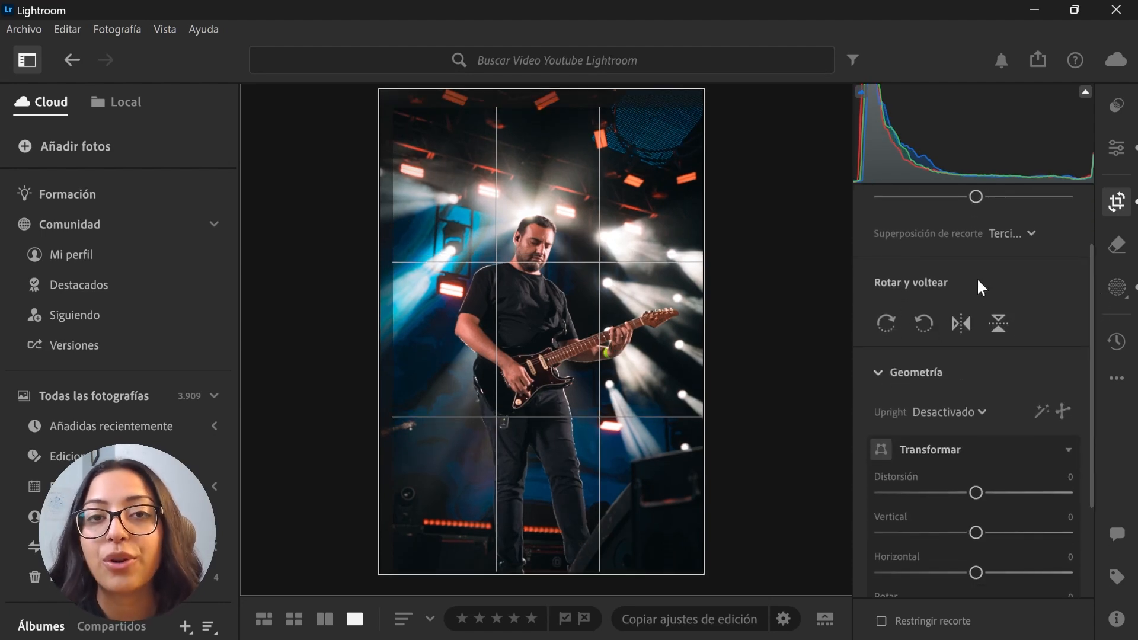
left_click(965, 320)
left_click(966, 323)
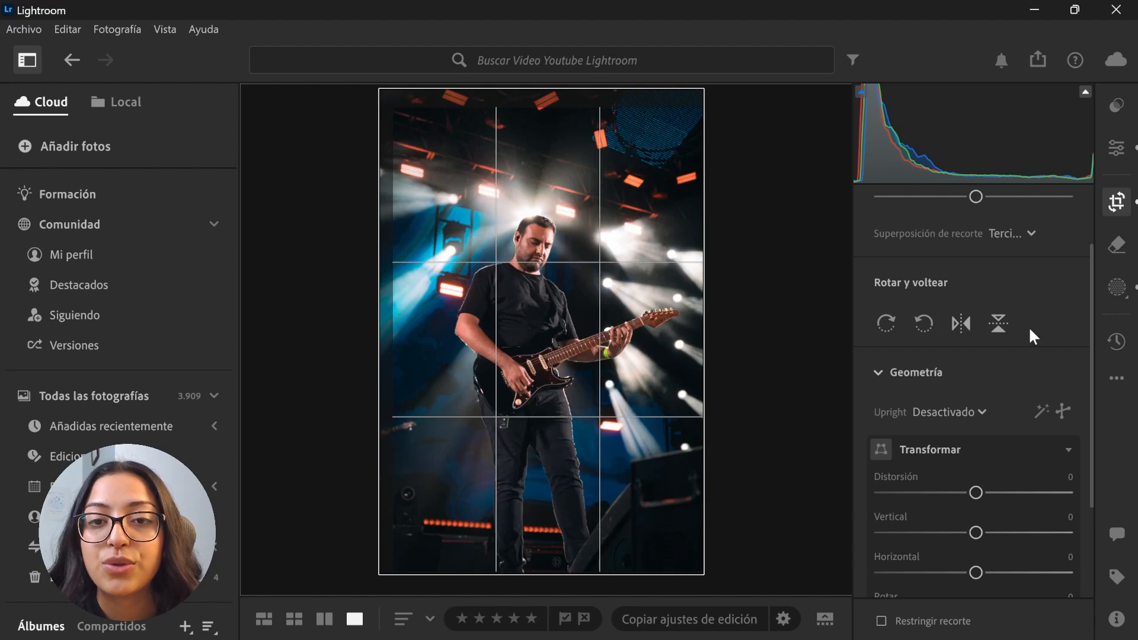
left_click(1004, 323)
left_click(1004, 322)
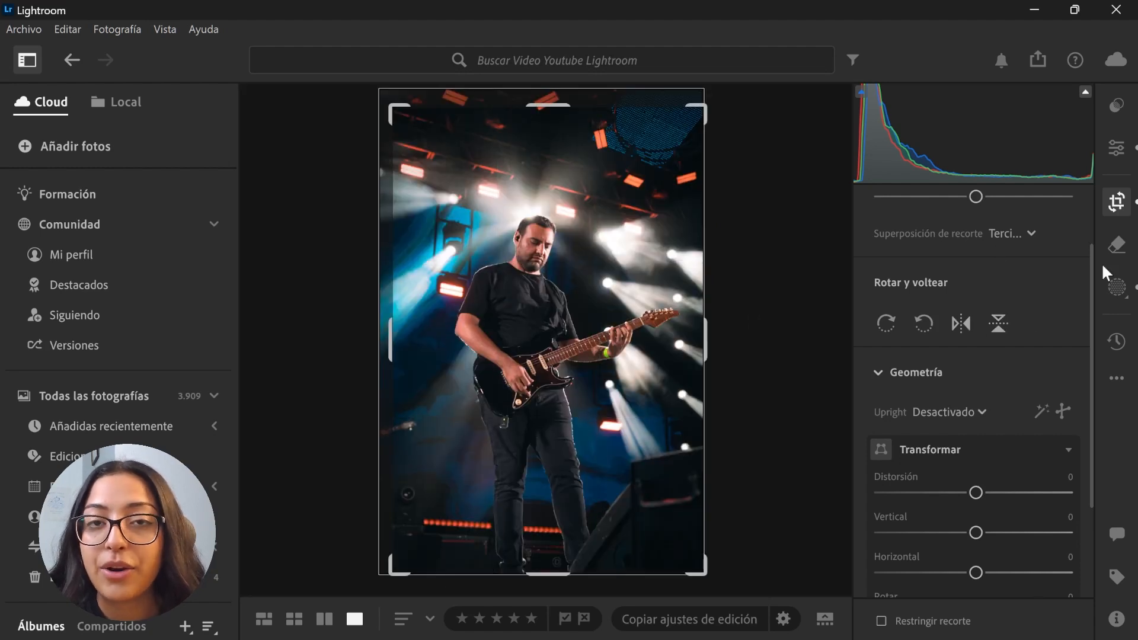
Try the Vertical perspective adjustment in Transformar and reset it to 0.
scroll(1058, 350, "down", 5)
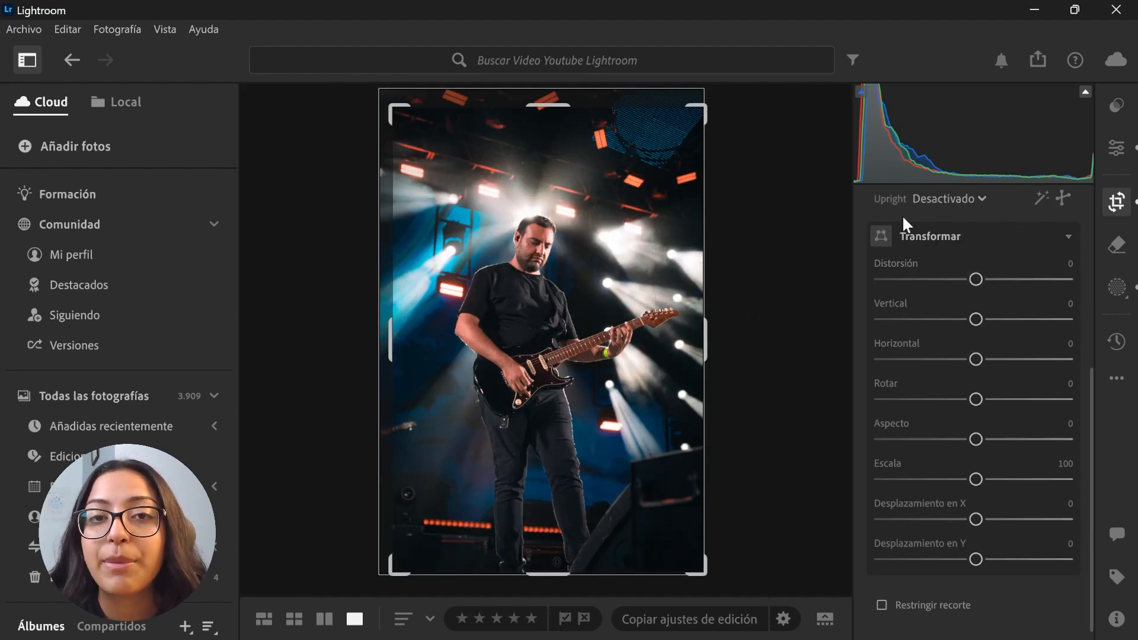
left_click_drag(973, 320, 938, 240)
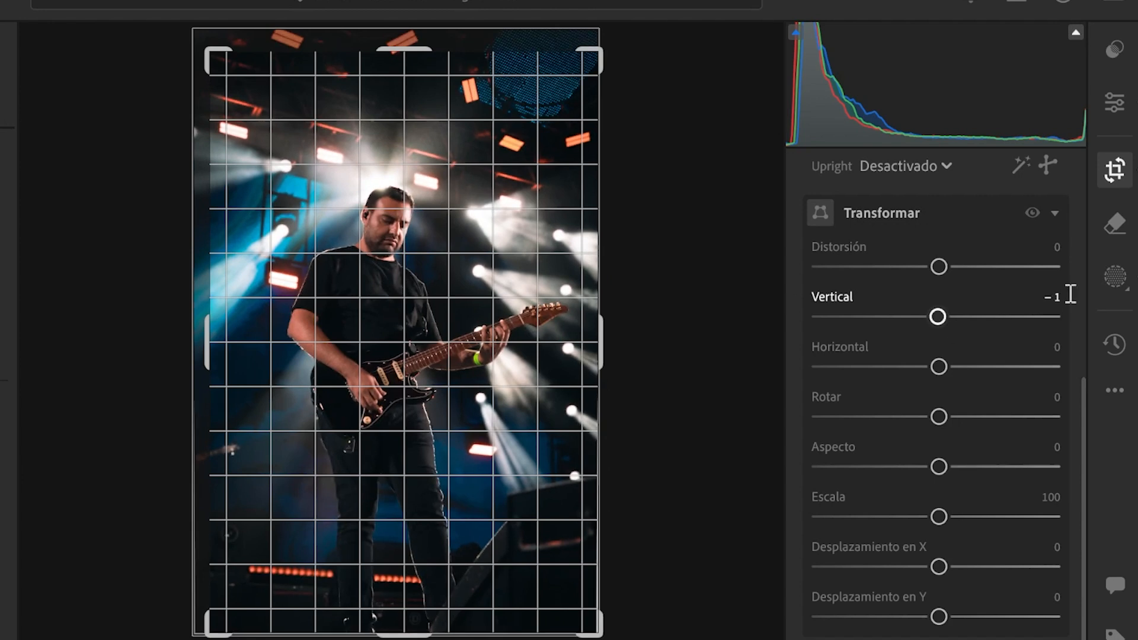
left_click(1070, 293)
type("0")
key("Return")
scroll(985, 495, "down", 1)
scroll(992, 536, "up", 5)
scroll(988, 535, "up", 3)
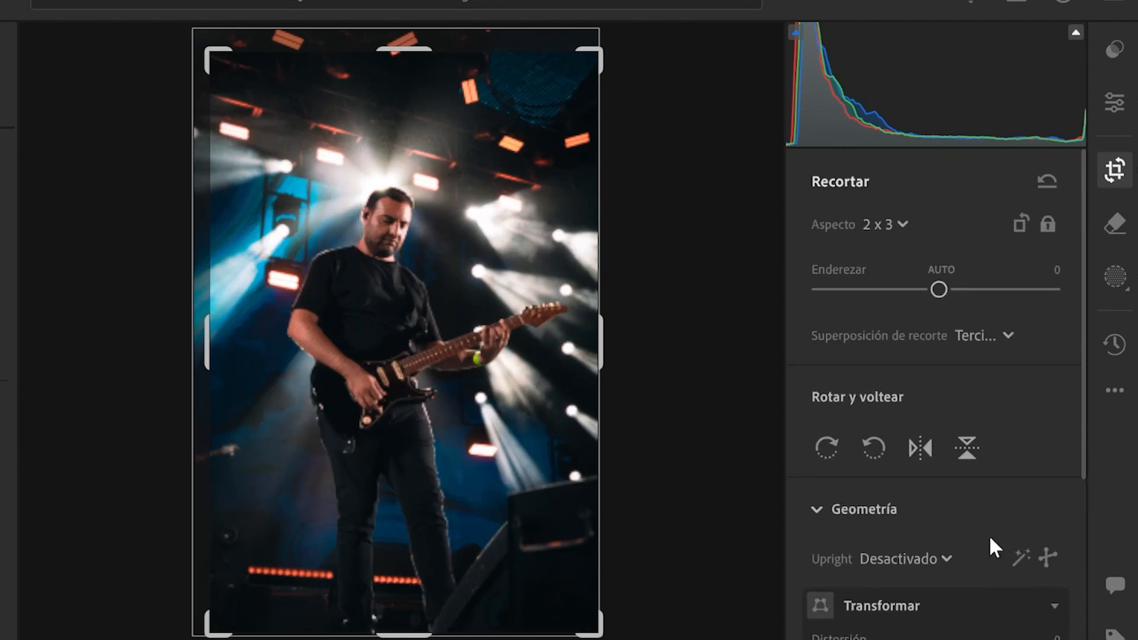